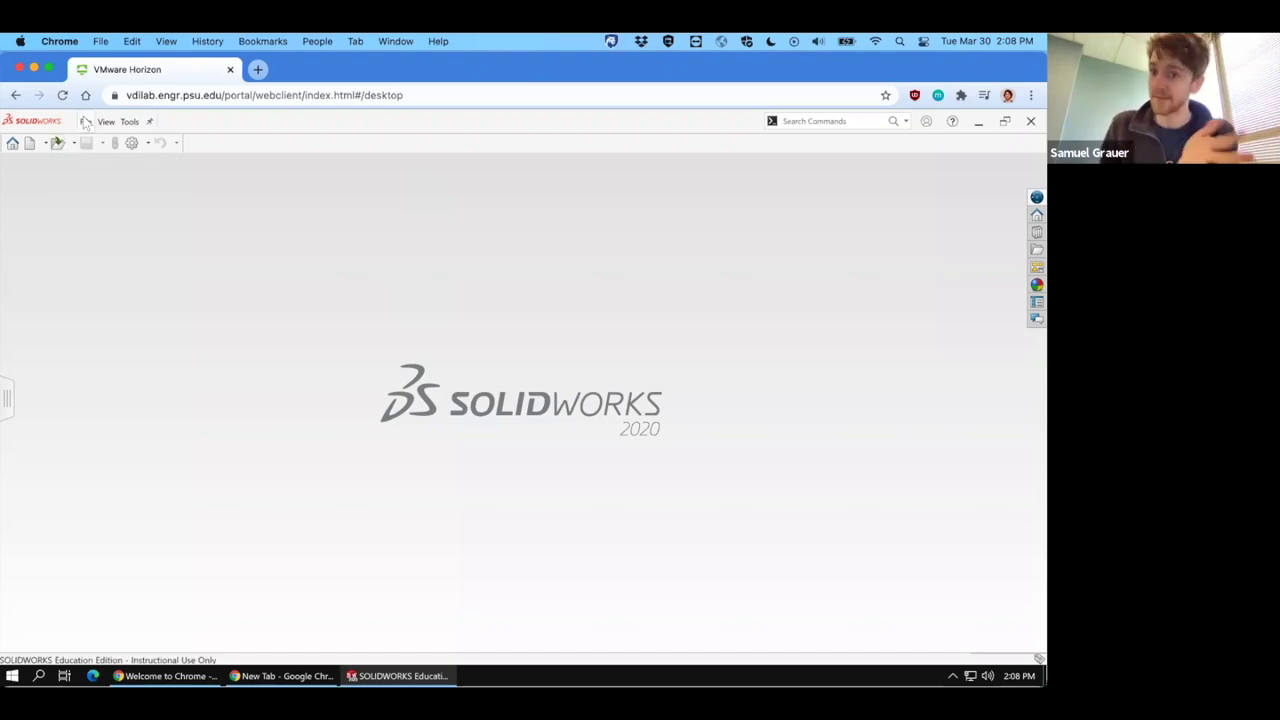
Open the Flat Plate part from the ME 330 module folder on the network drive.
left_click(86, 122)
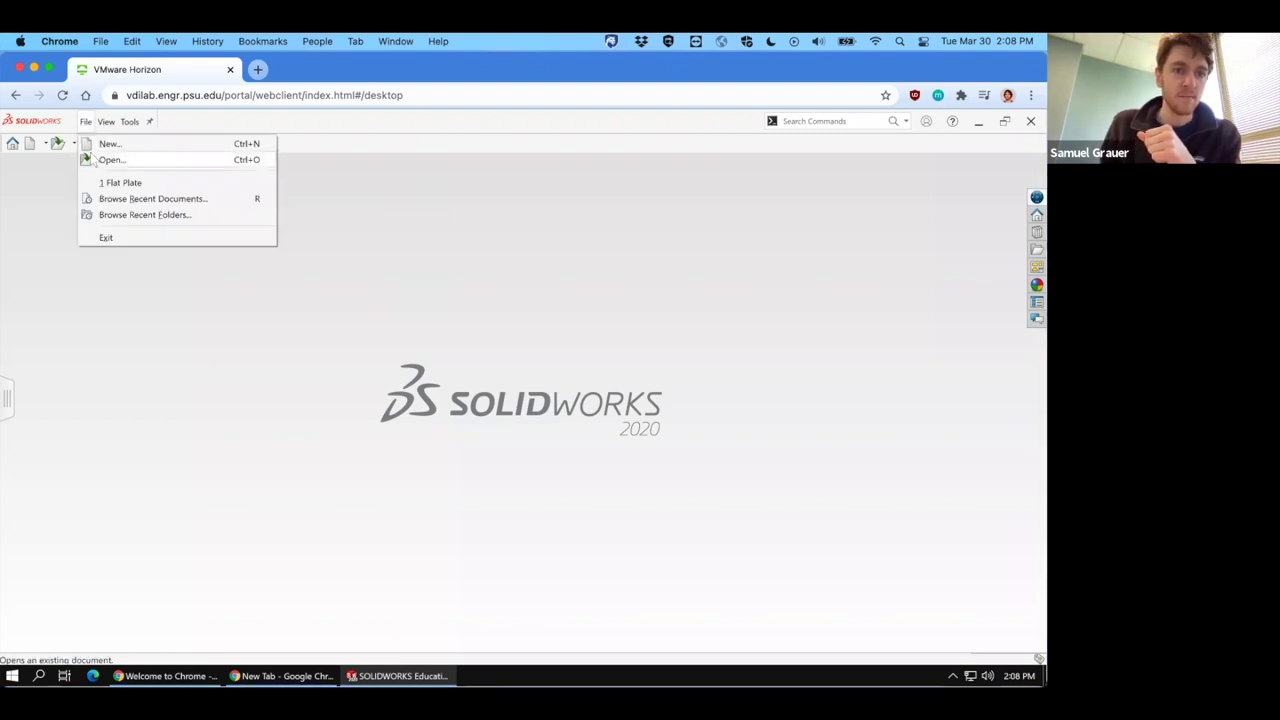
left_click(90, 160)
left_click(370, 308)
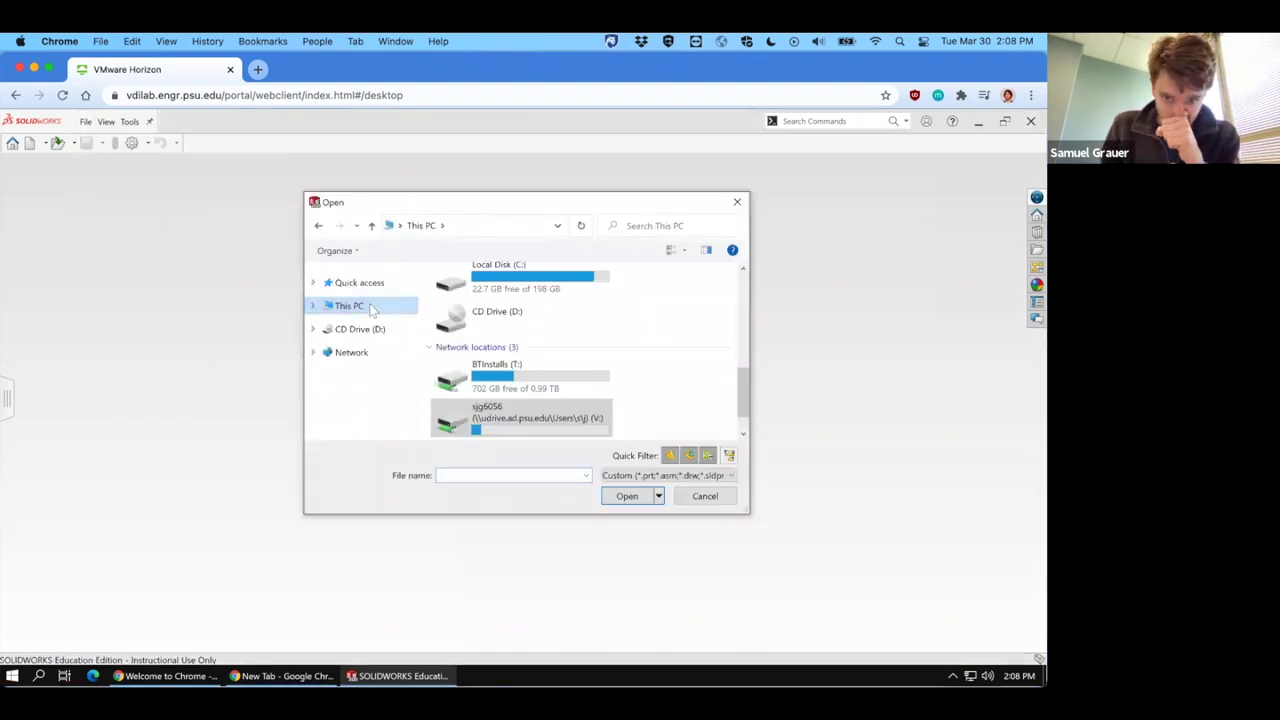
double_click(490, 418)
double_click(463, 309)
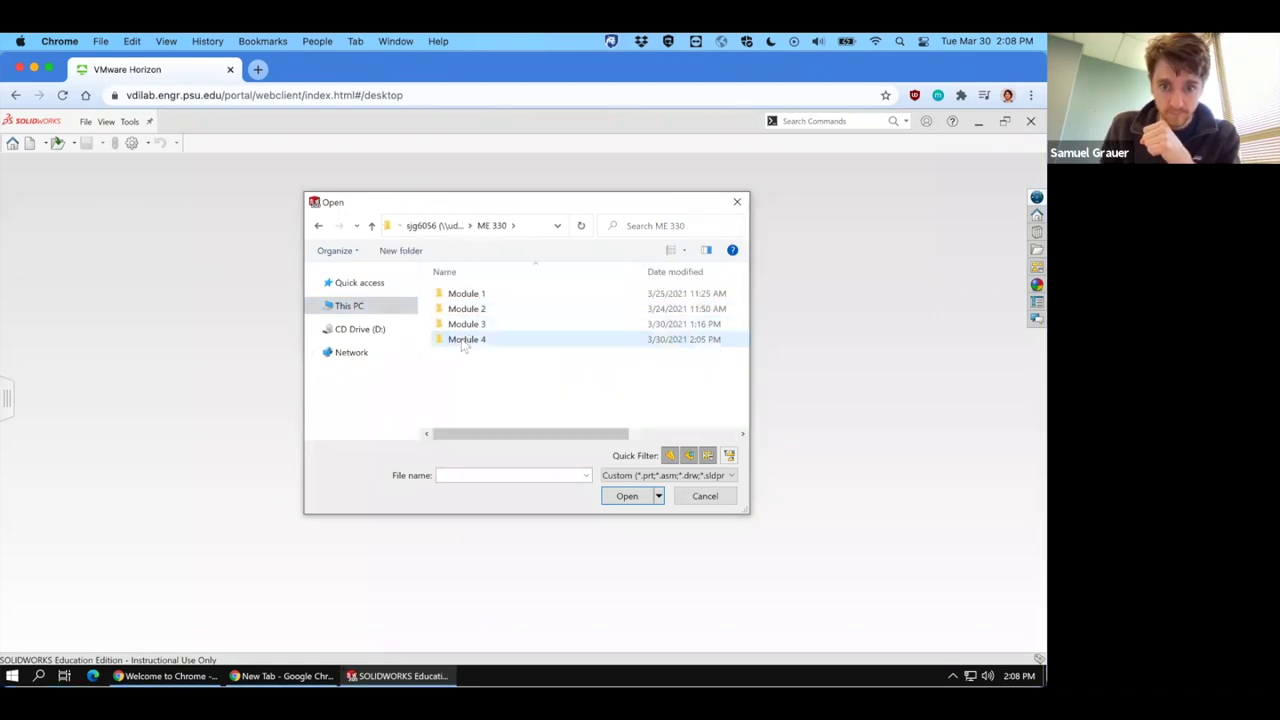
left_click(465, 328)
double_click(465, 328)
double_click(451, 340)
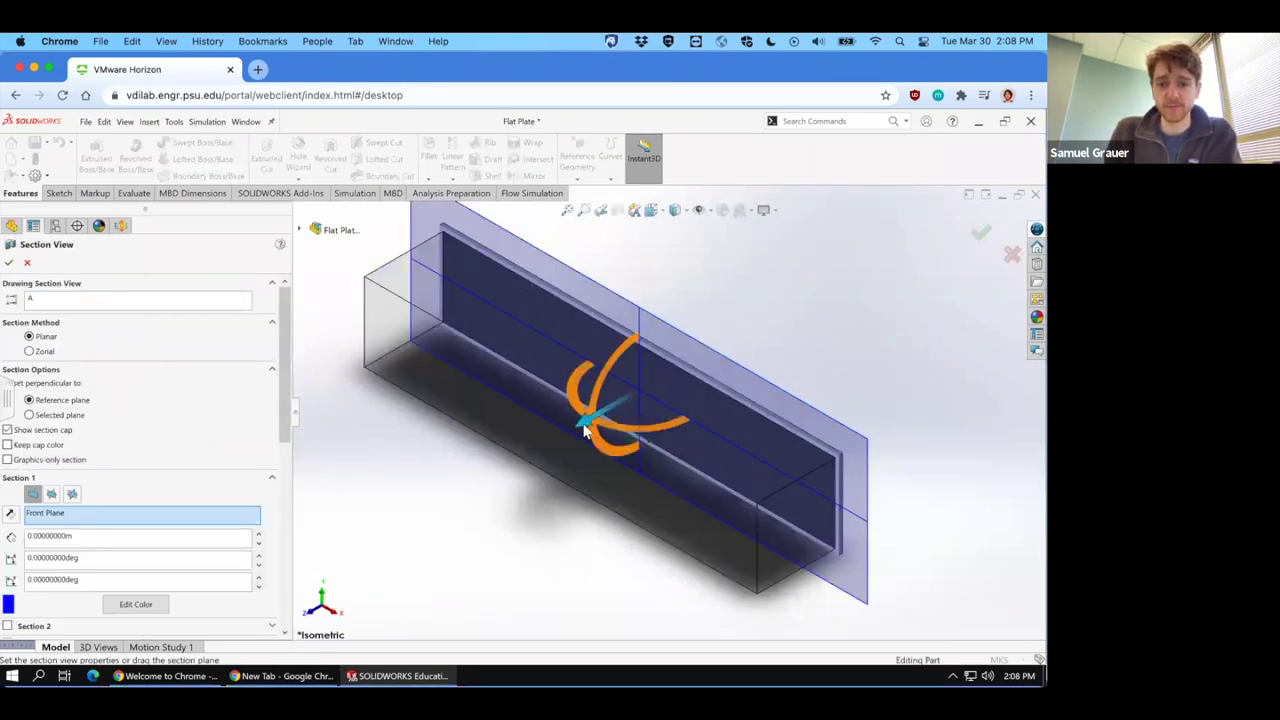
Apply a section view through the Front Plane of the flat plate model.
left_click(980, 232)
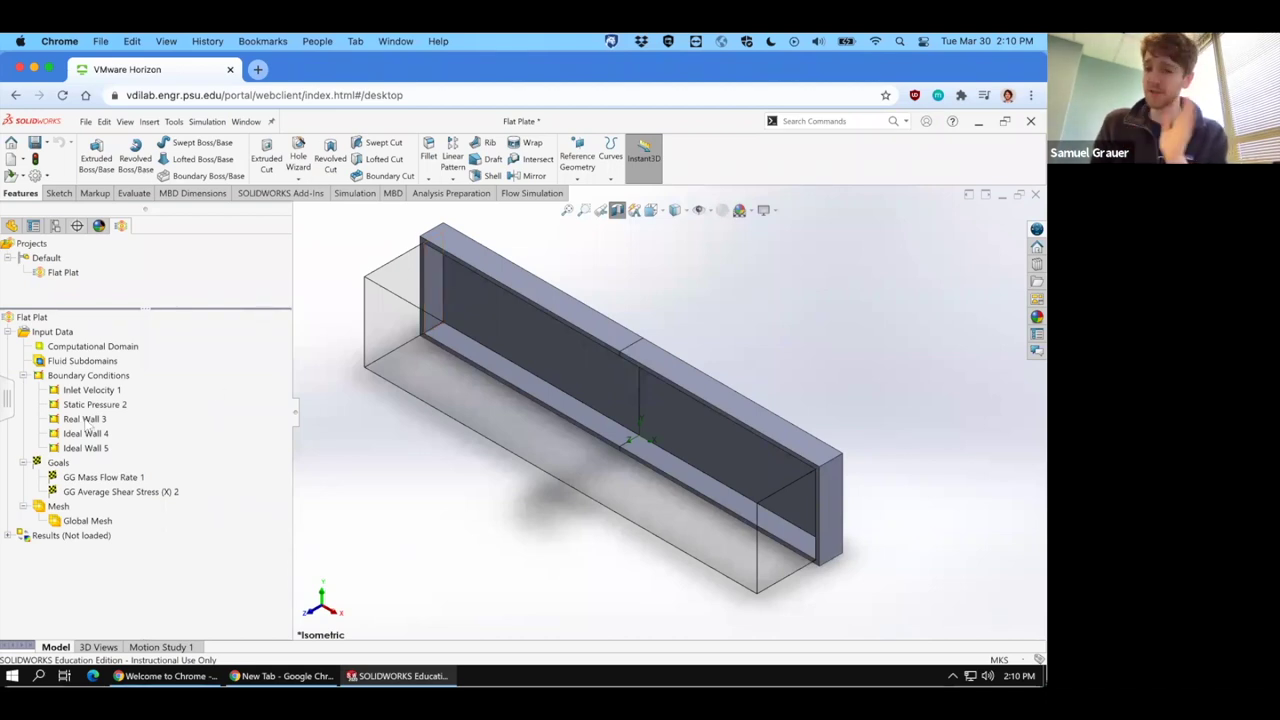
Edit Real Wall 3 to use an adjusted wall temperature of 320 K.
left_click(85, 419)
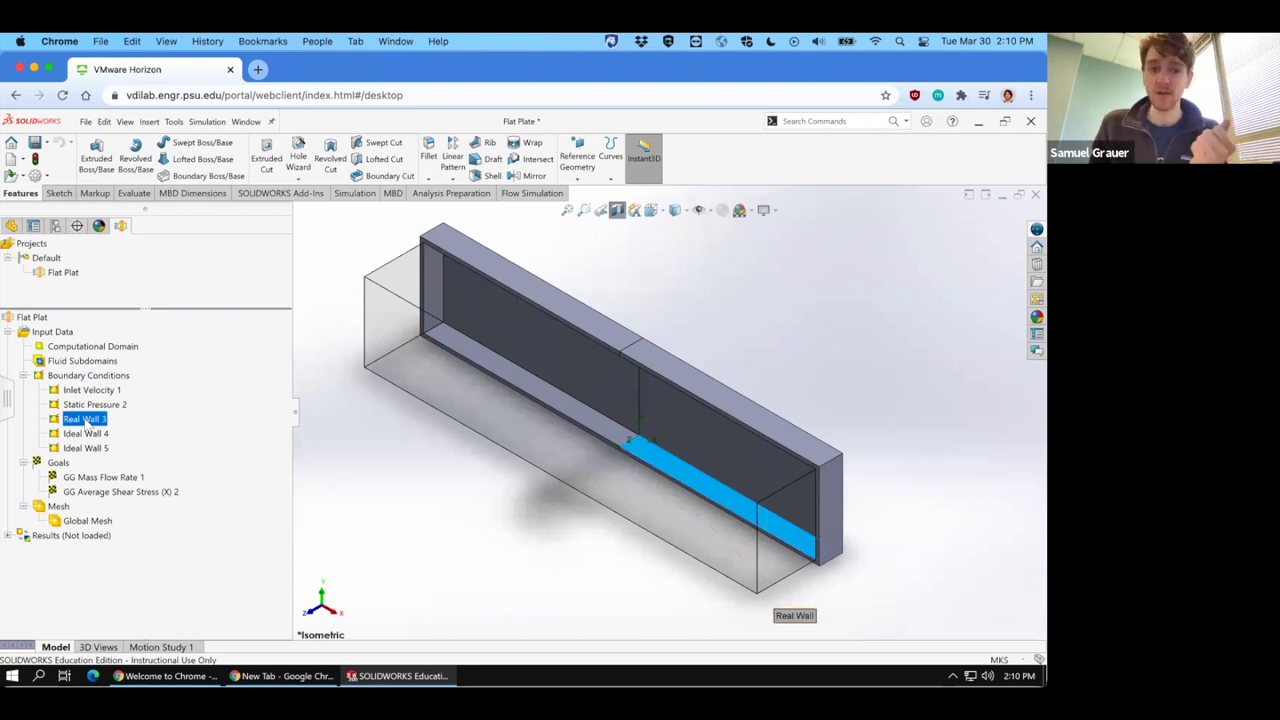
left_click(85, 419)
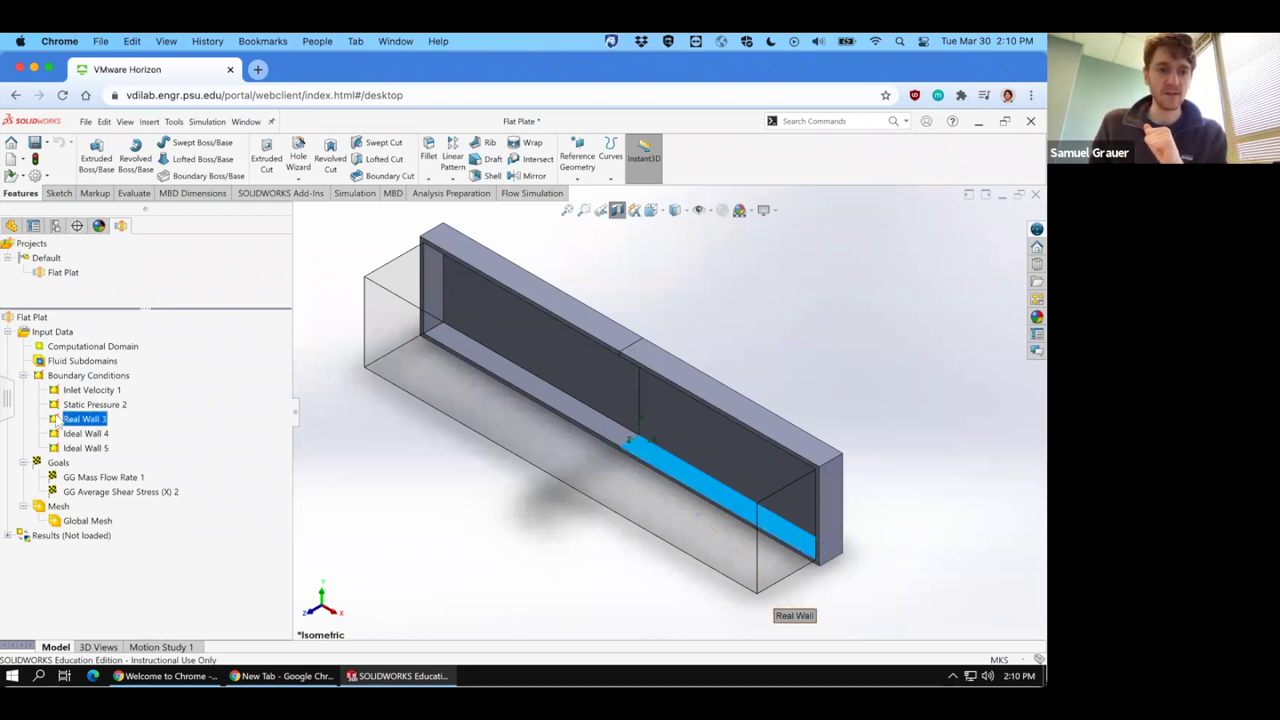
double_click(57, 422)
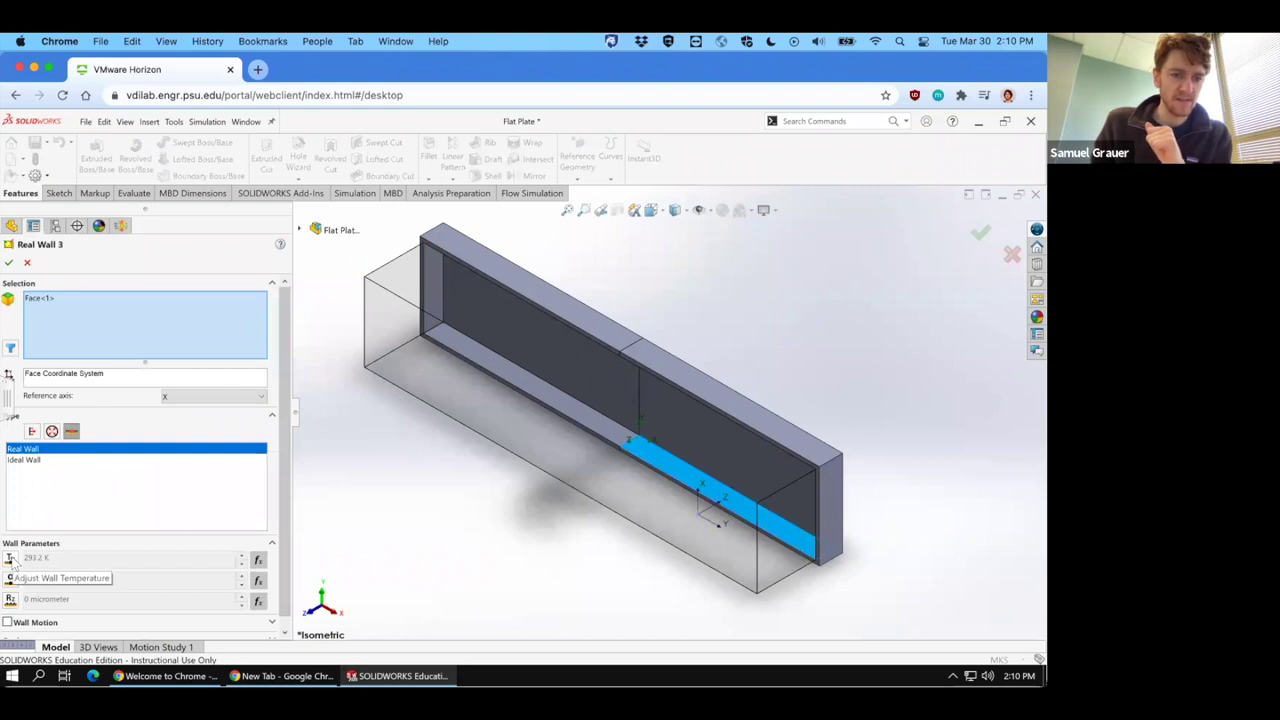
left_click(10, 560)
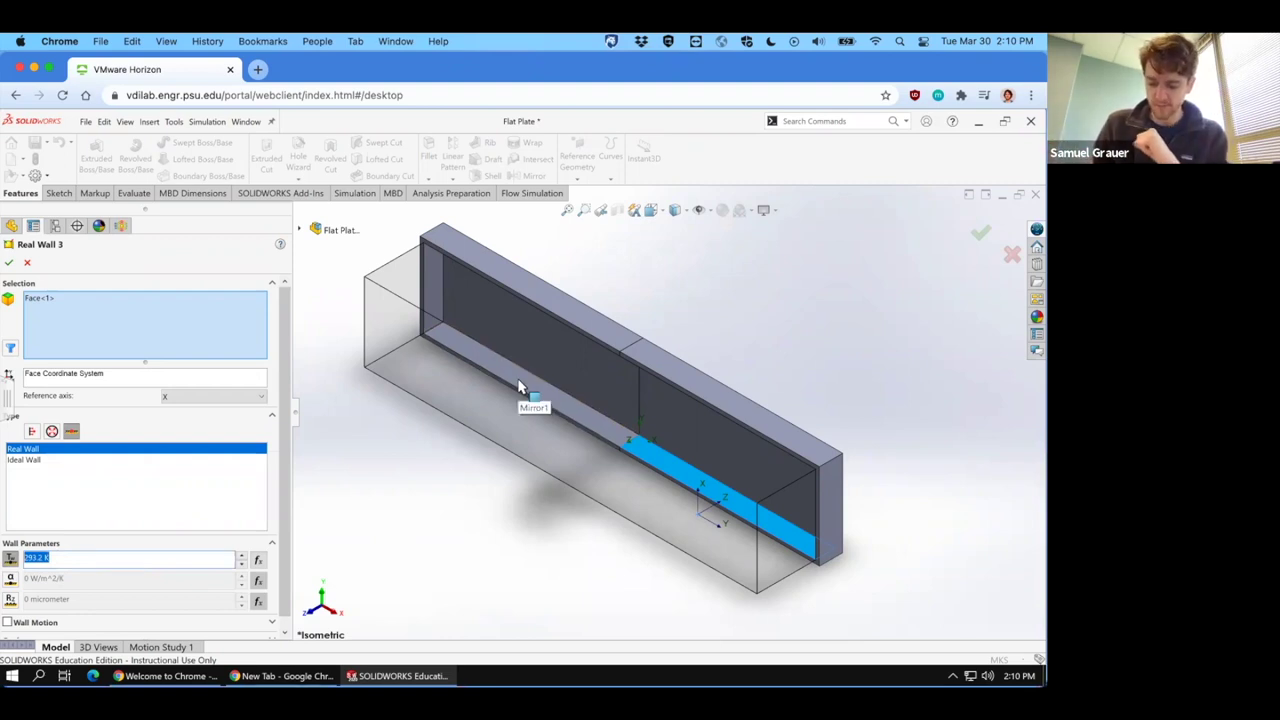
type("320")
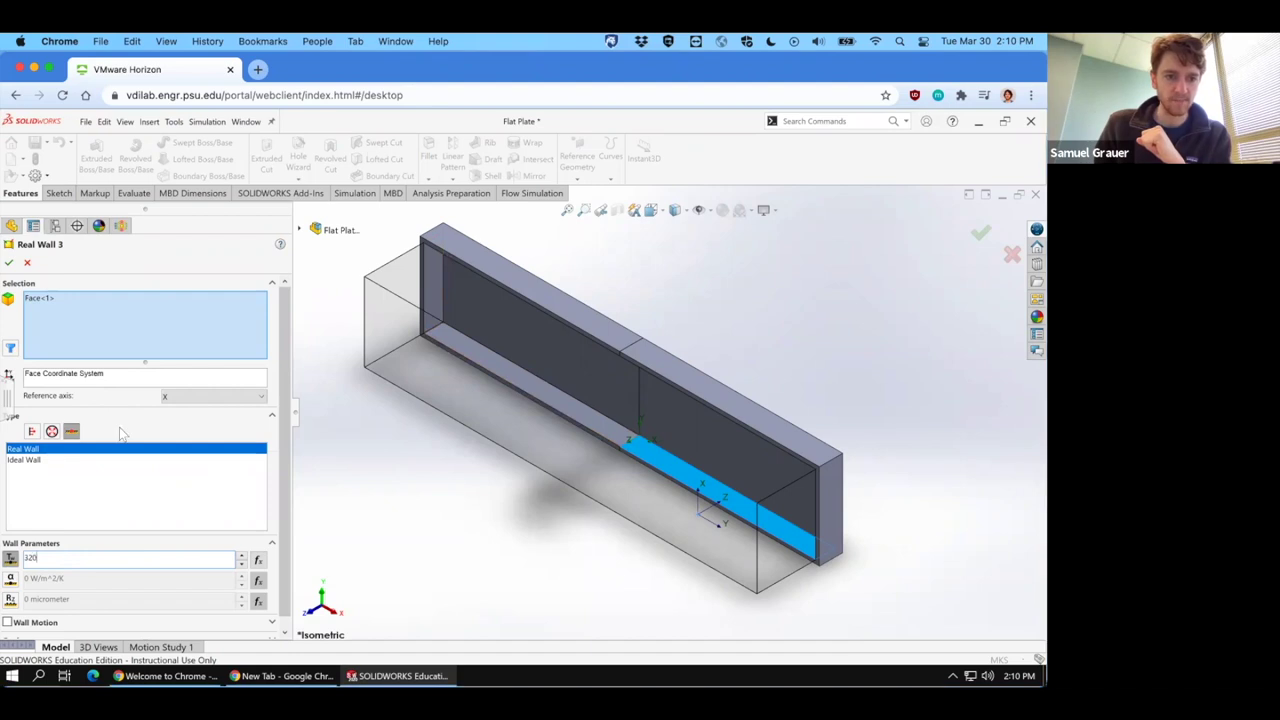
left_click(7, 264)
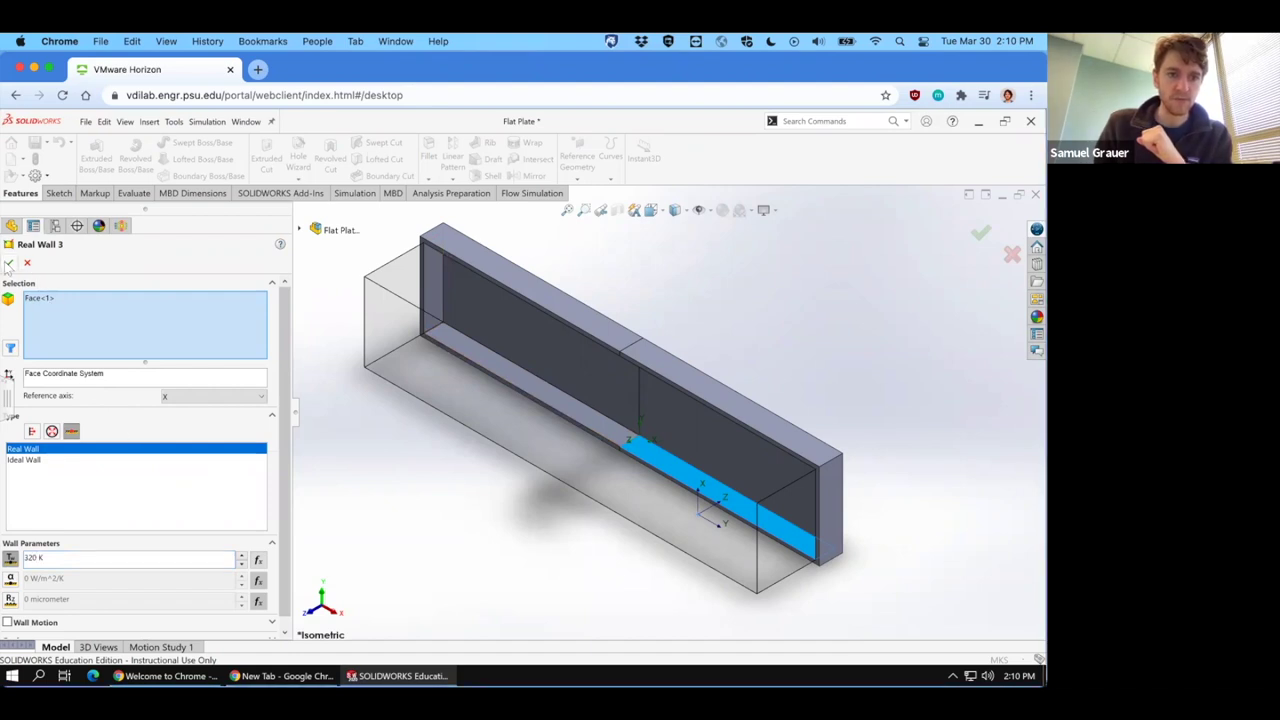
Insert a global goal for average heat flux, creating GG Average Heat Flux 3.
right_click(54, 465)
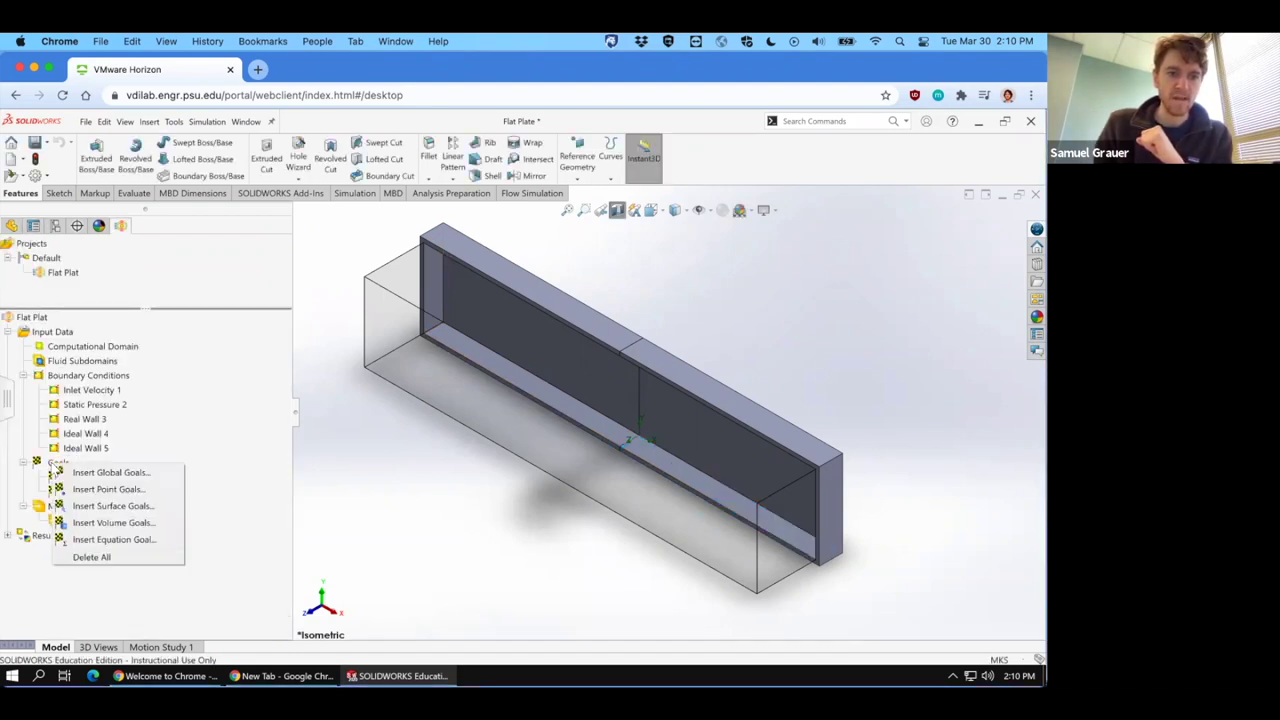
left_click(62, 473)
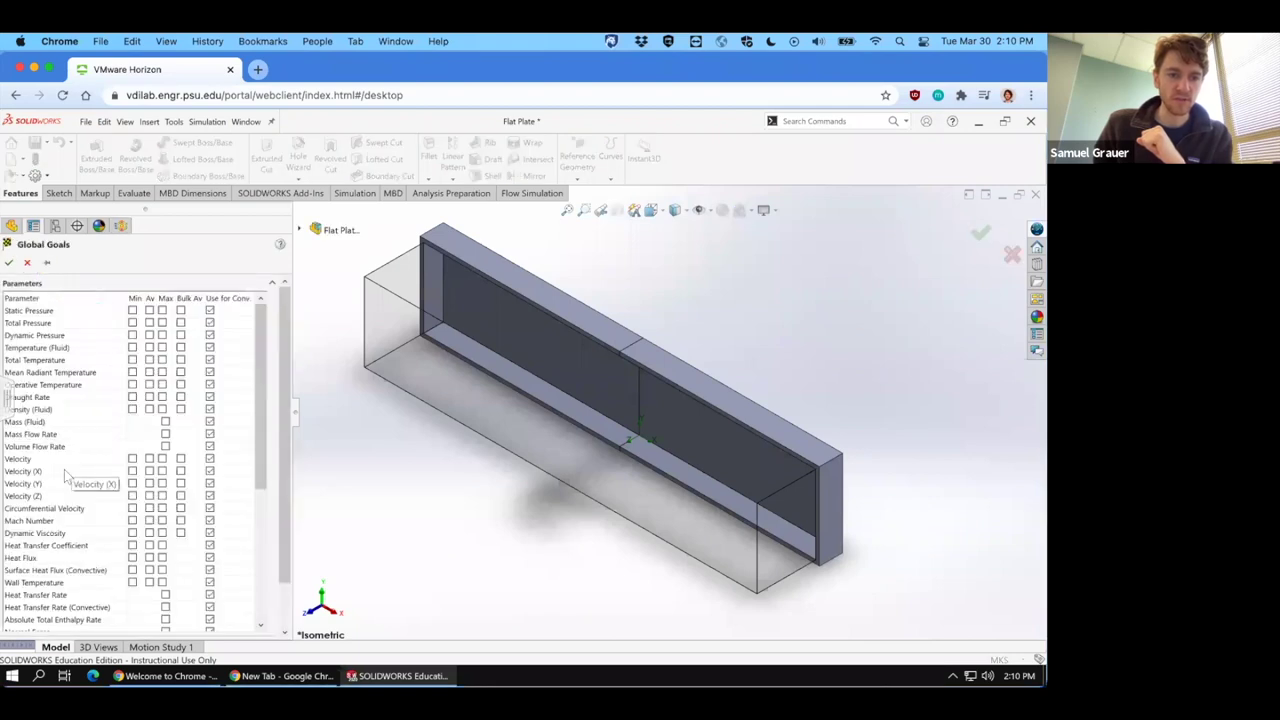
left_click(149, 557)
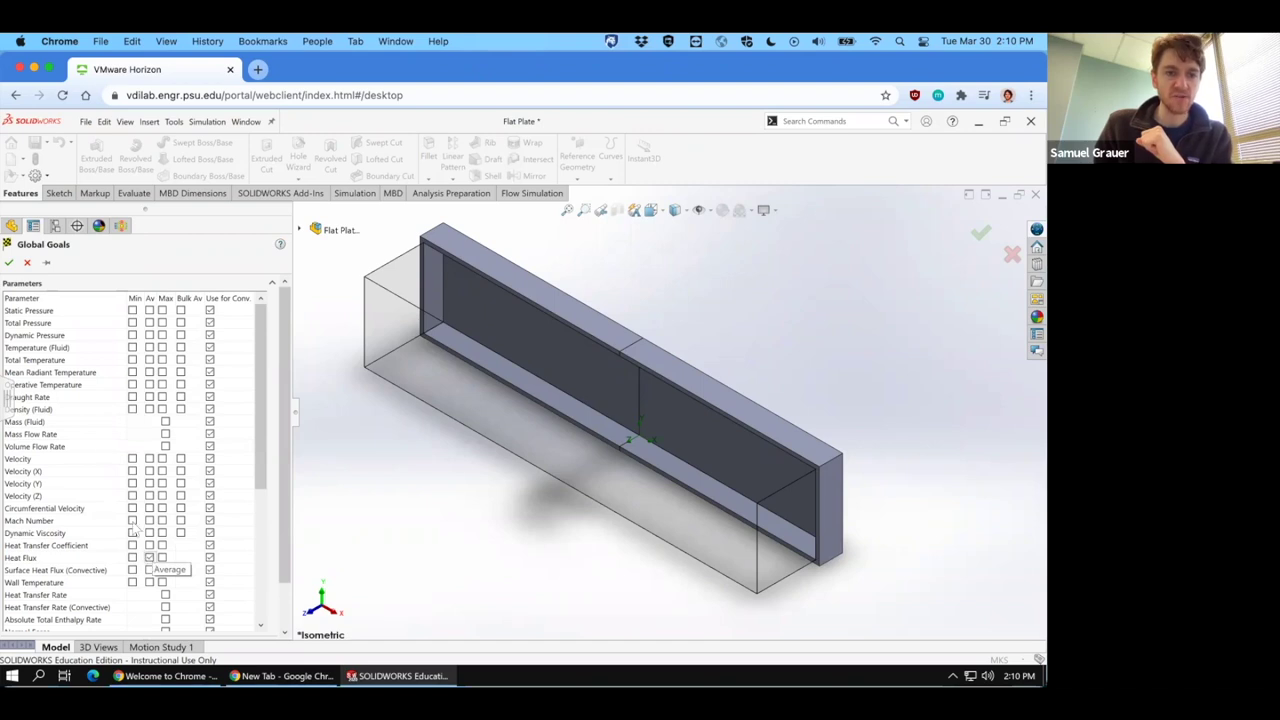
left_click(10, 264)
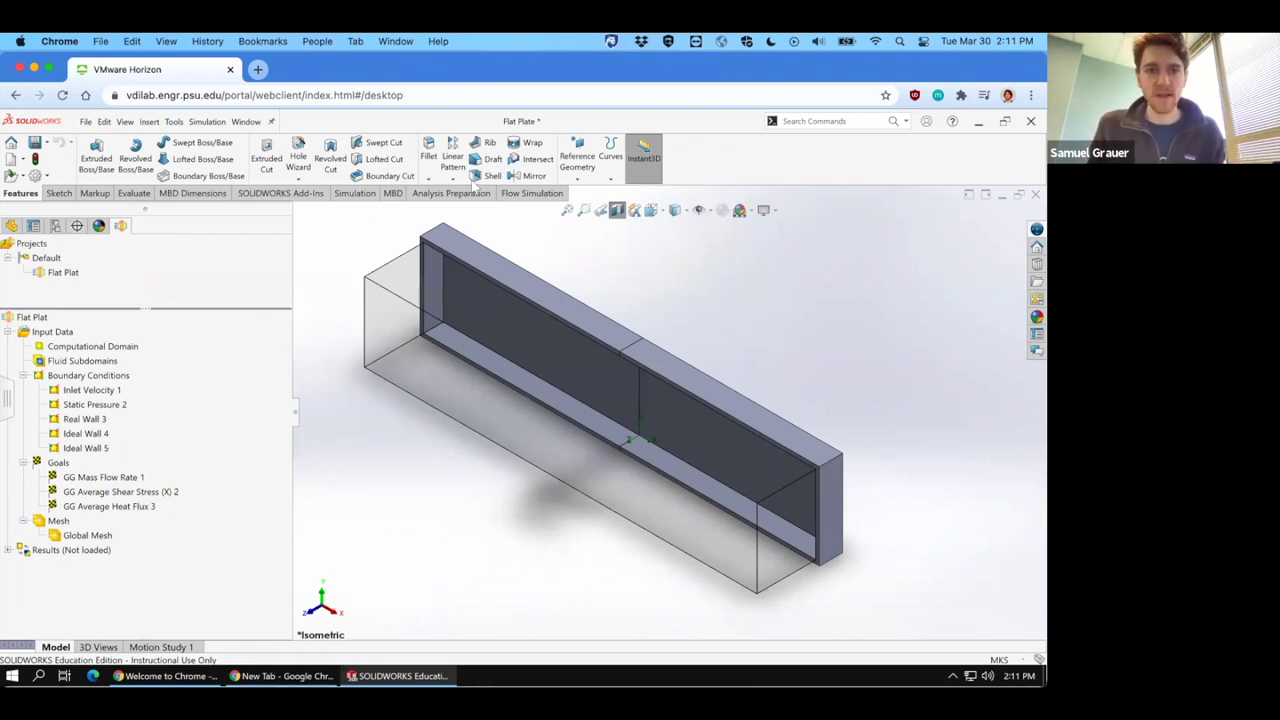
Set the heat flux goal criterion to manual 0.01 W/m^2, then open the Run dialog.
left_click(533, 193)
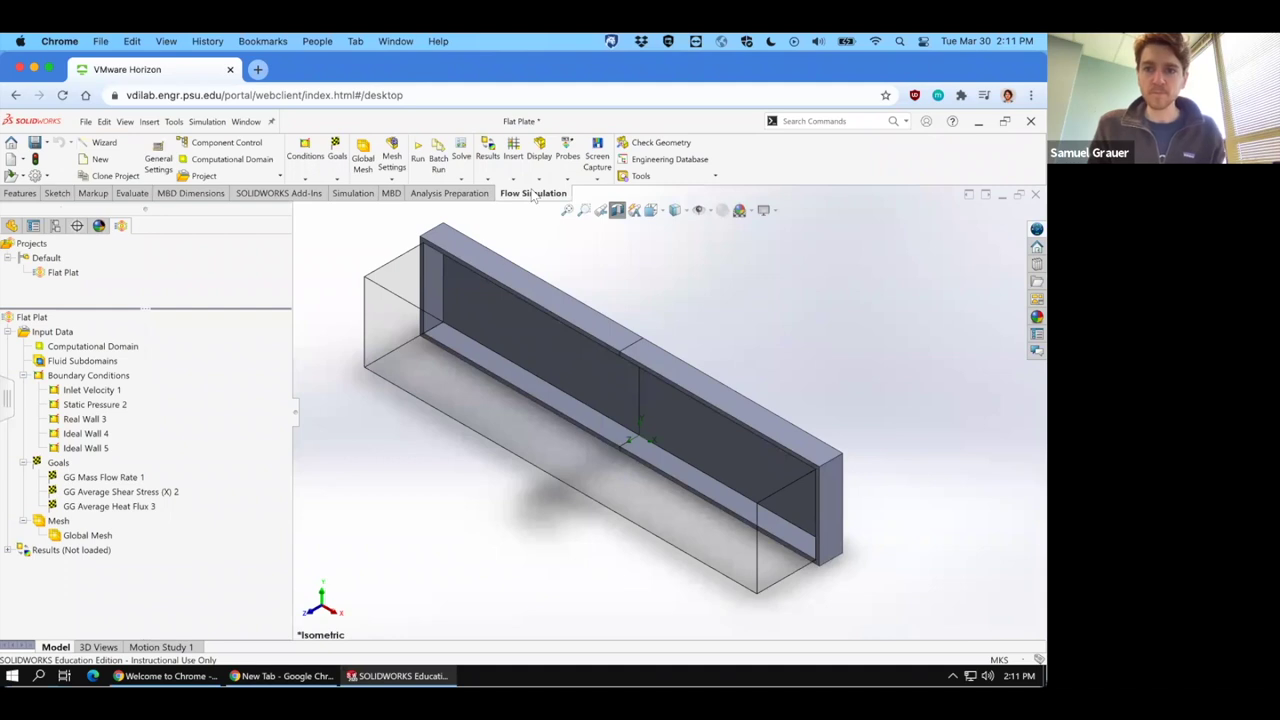
left_click(467, 163)
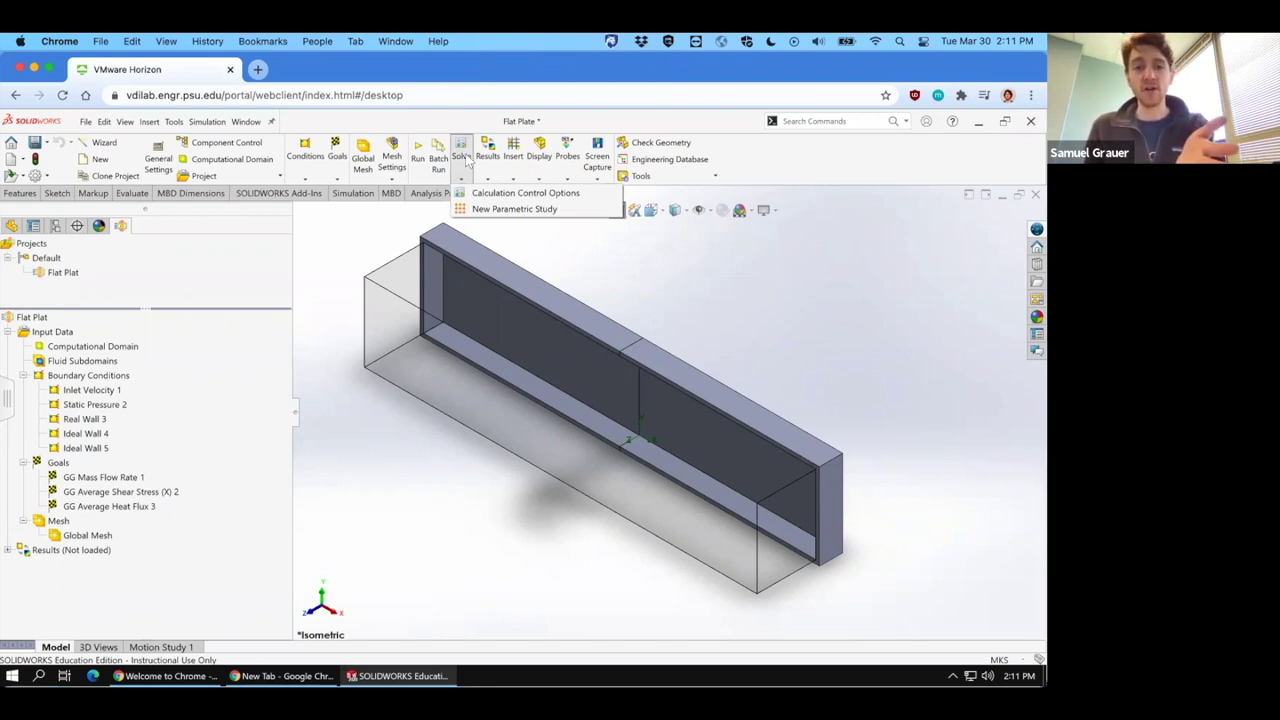
left_click(476, 194)
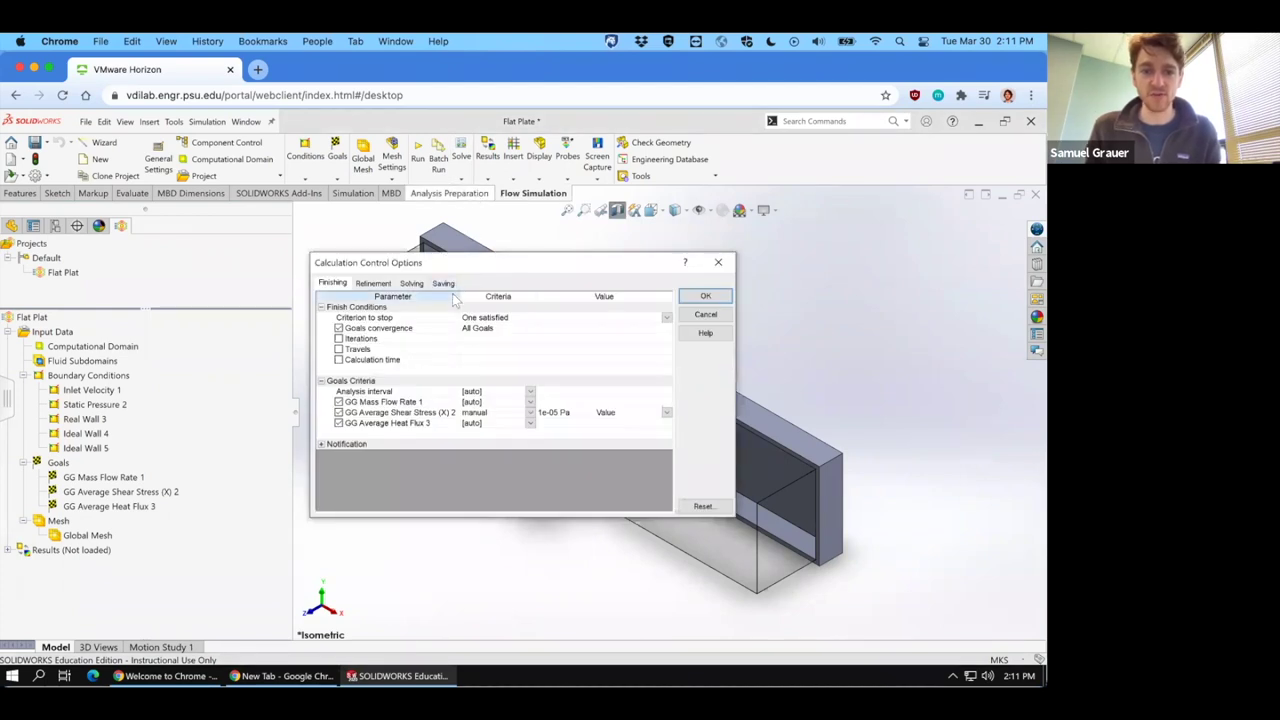
left_click(321, 382)
left_click(321, 382)
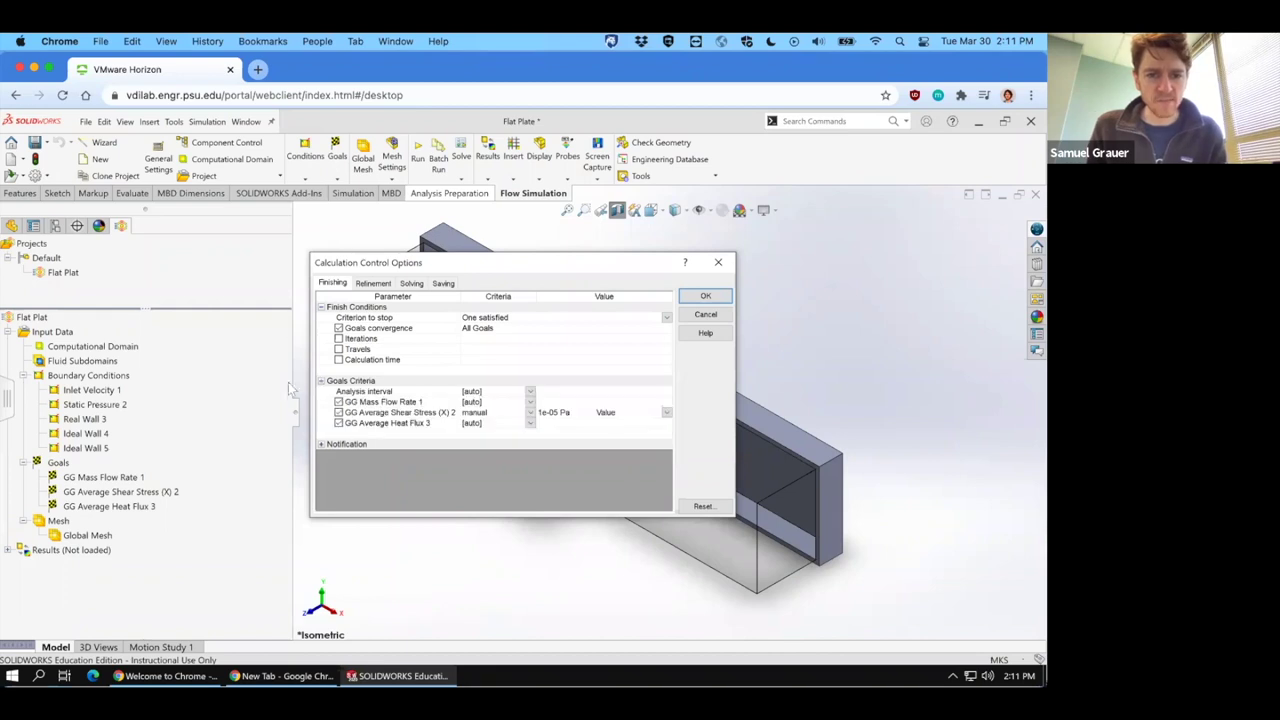
left_click(530, 424)
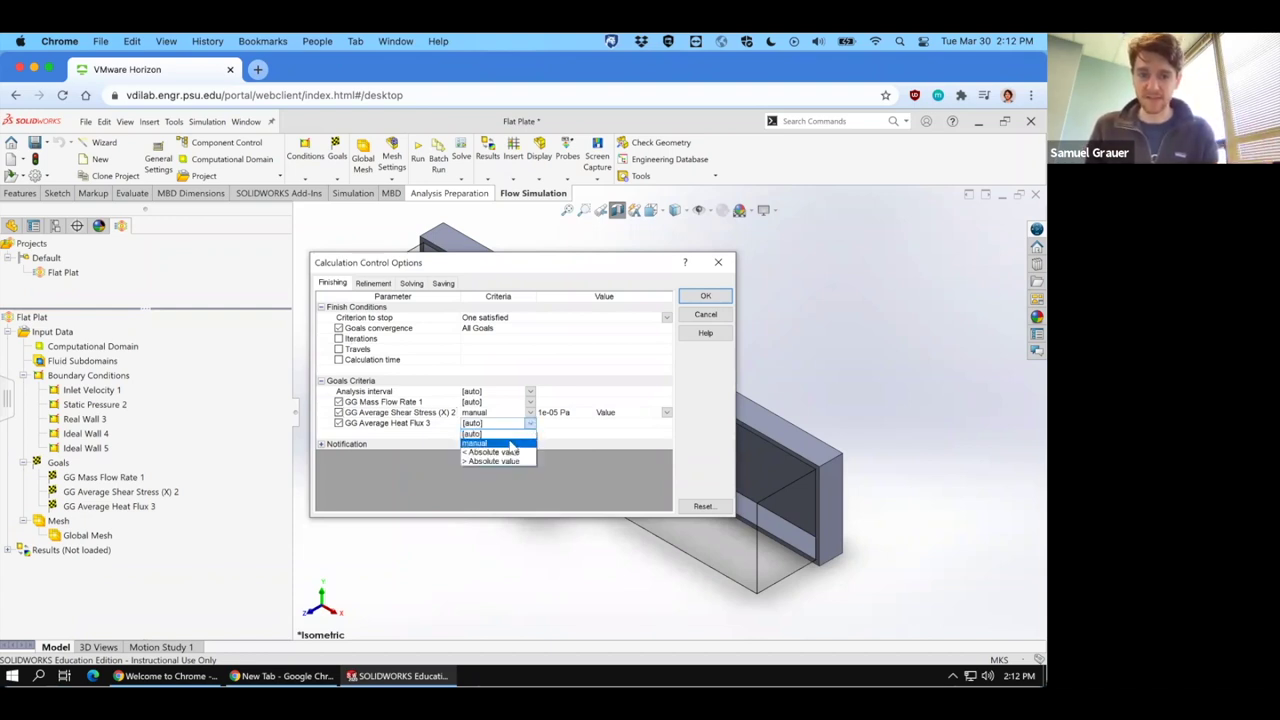
left_click(512, 444)
left_click(544, 426)
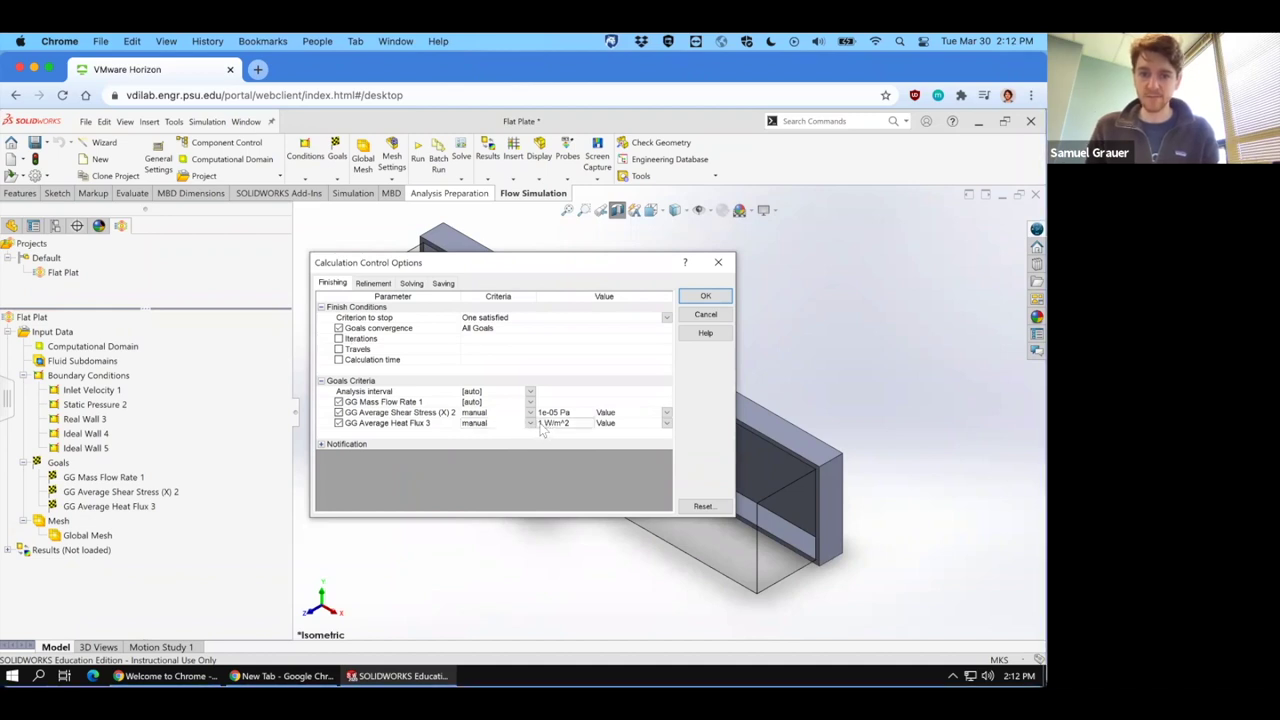
type(".0")
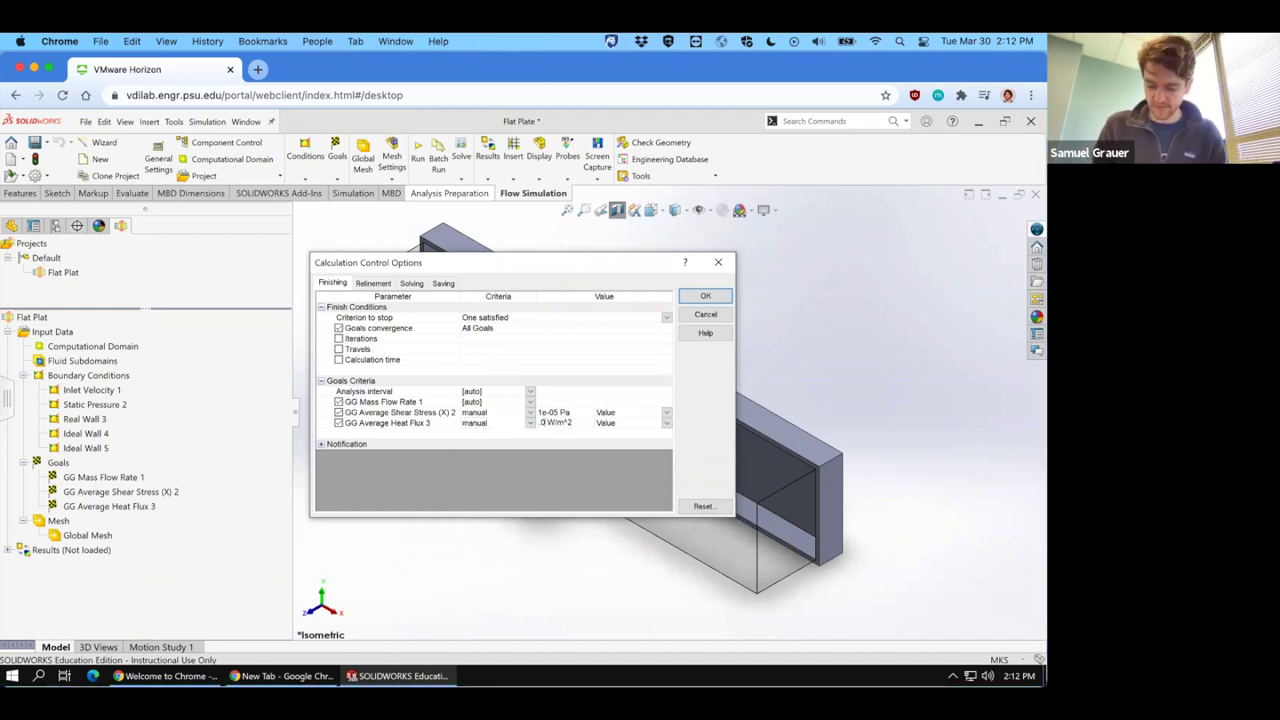
type("1")
key("Return")
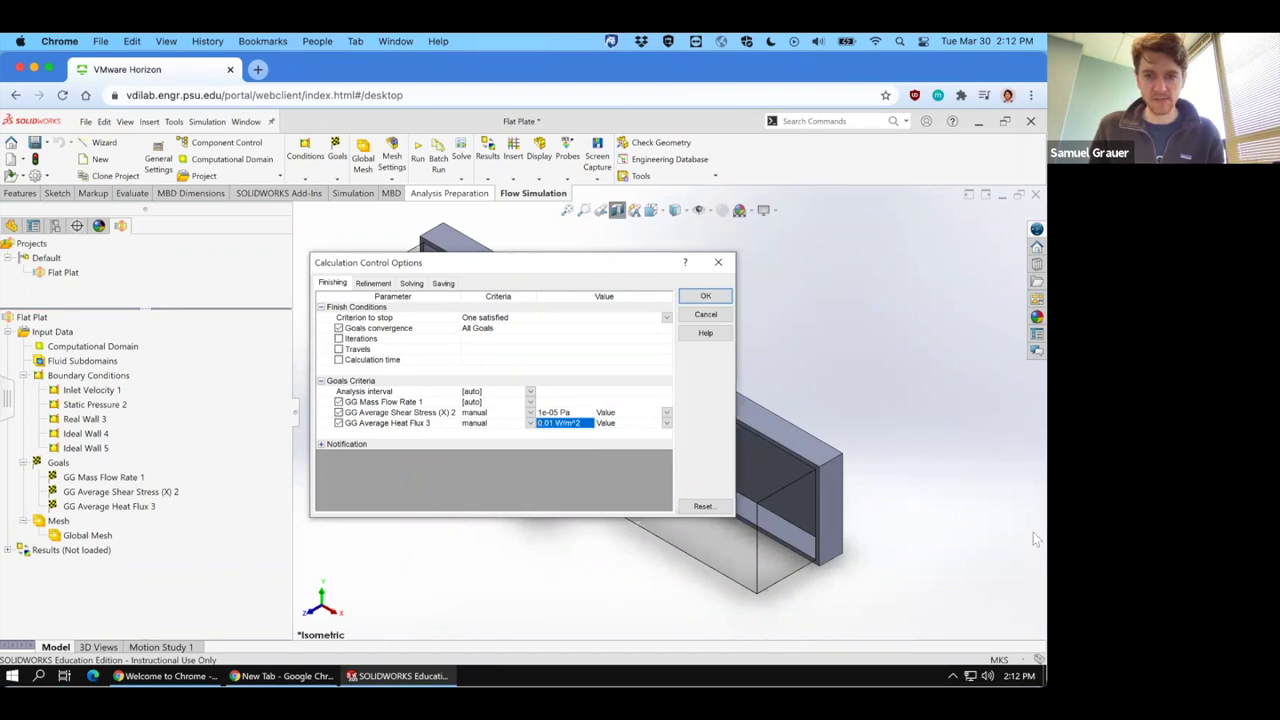
left_click(706, 297)
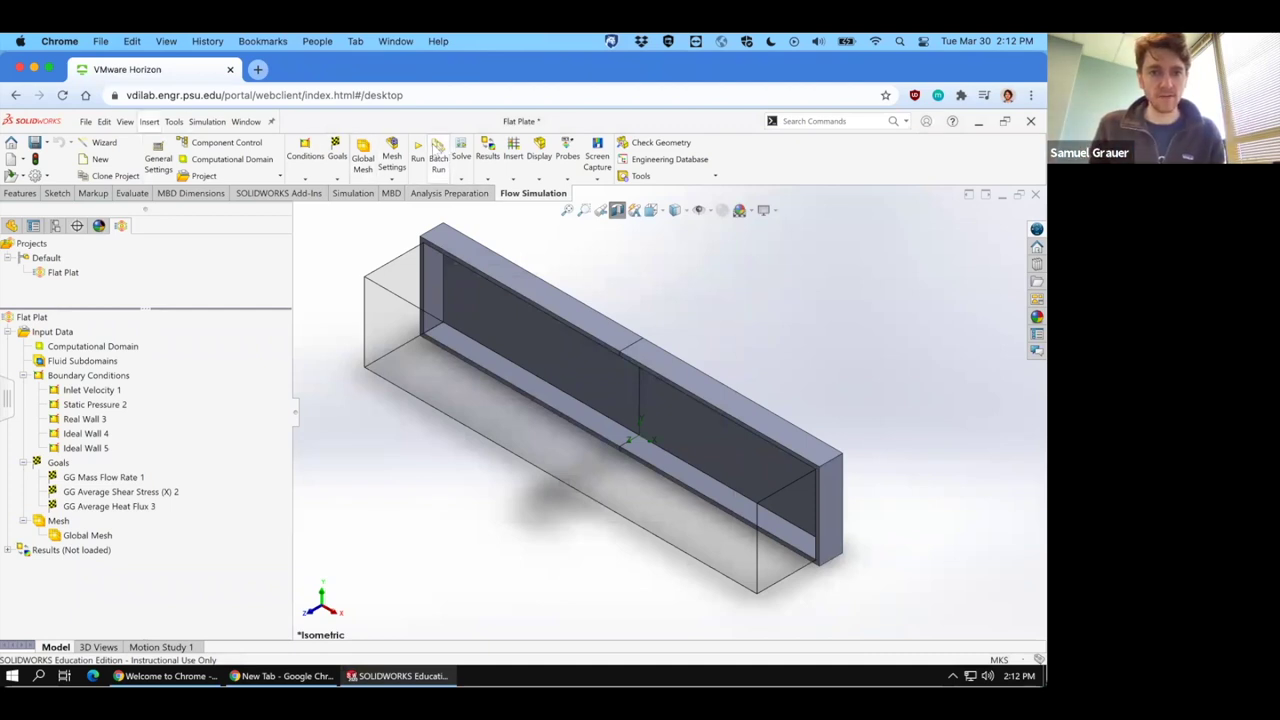
left_click(424, 150)
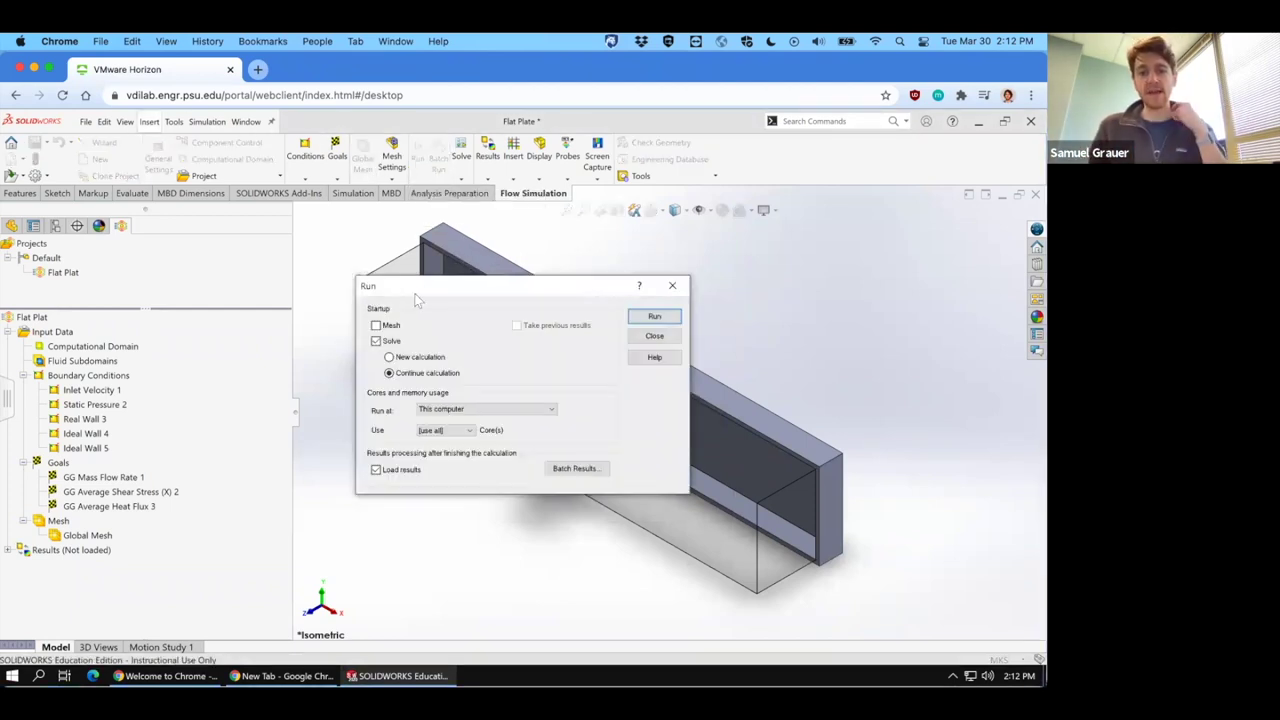
Run a remeshed calculation and check the goal table: average heat flux about 195.8 W/m^2.
left_click(375, 325)
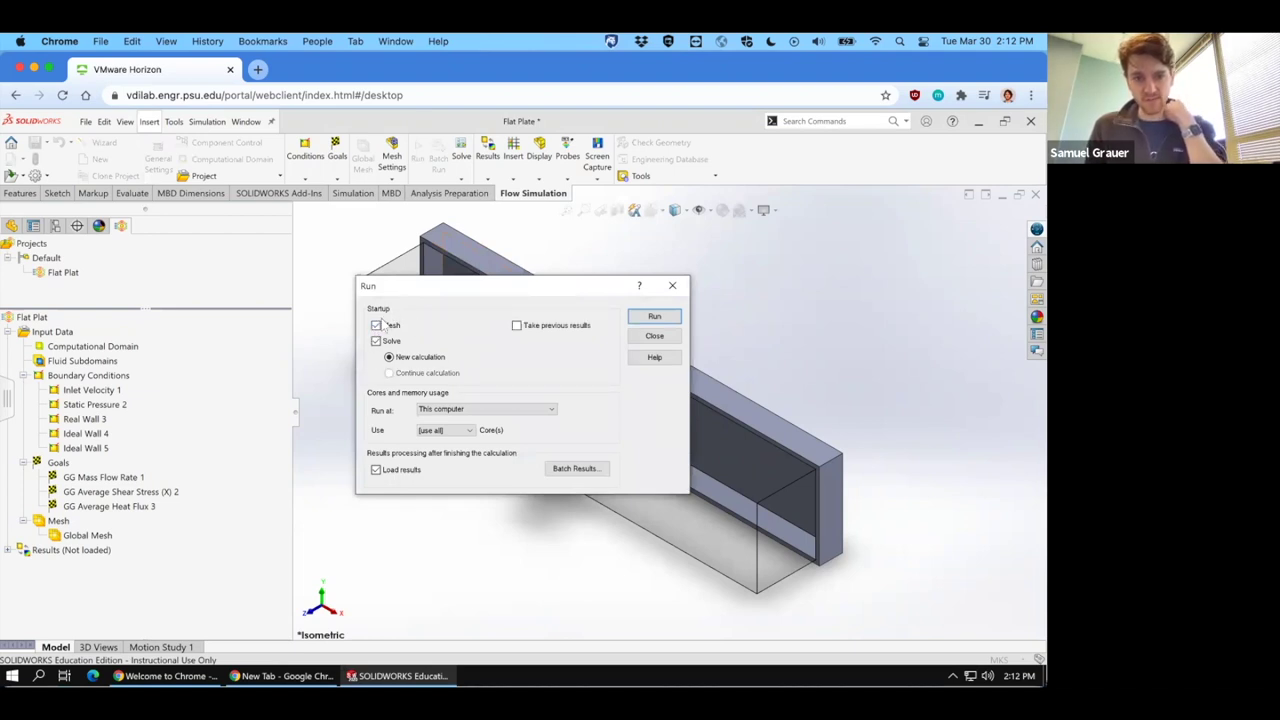
left_click(646, 316)
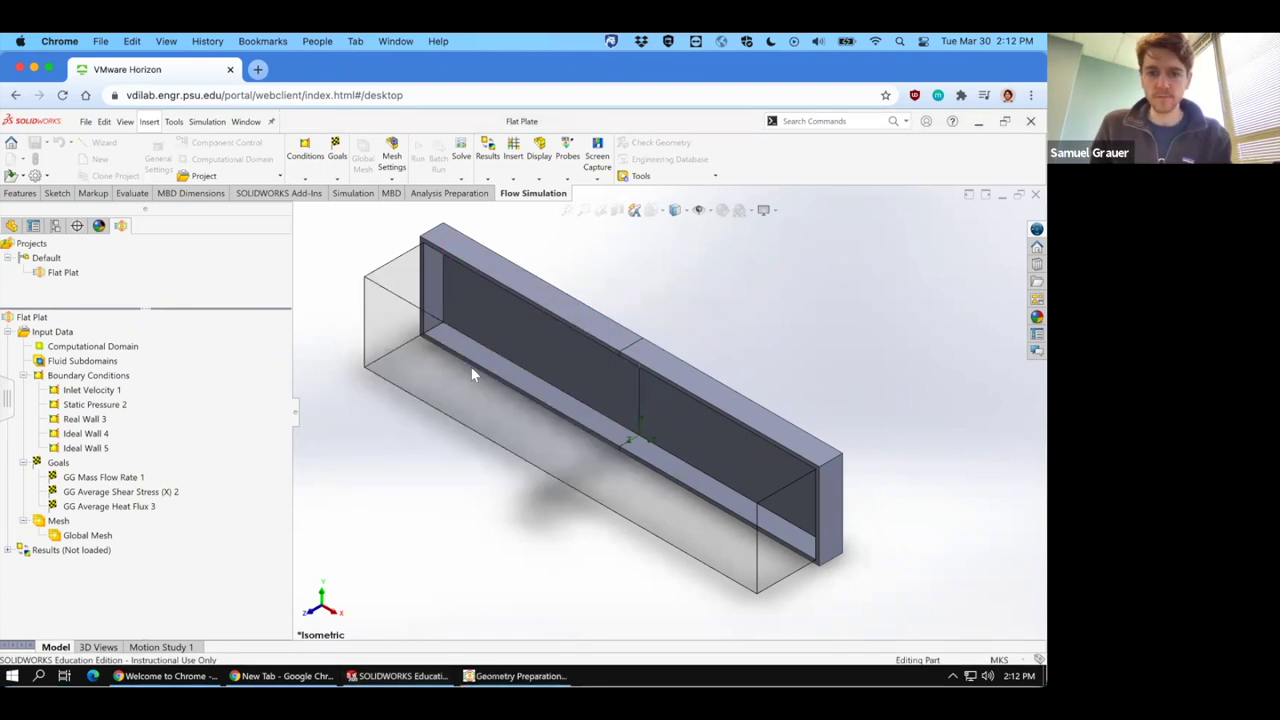
mouse_move(480, 676)
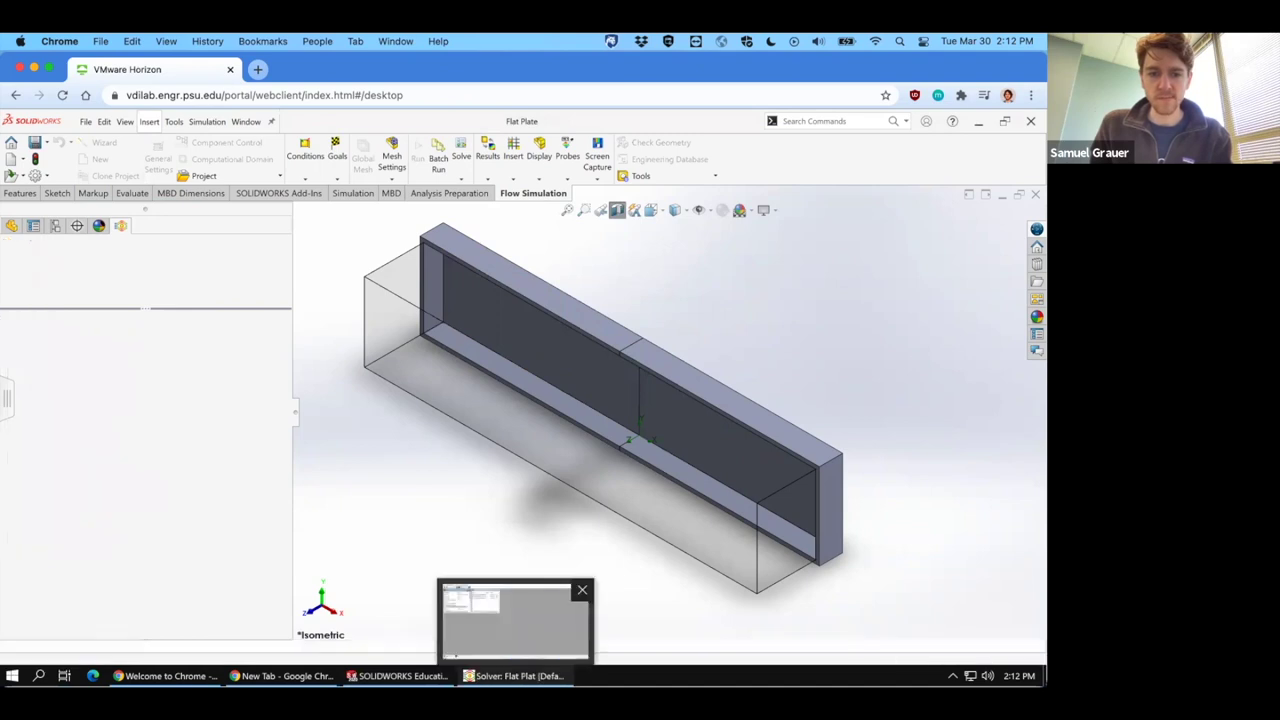
left_click(493, 638)
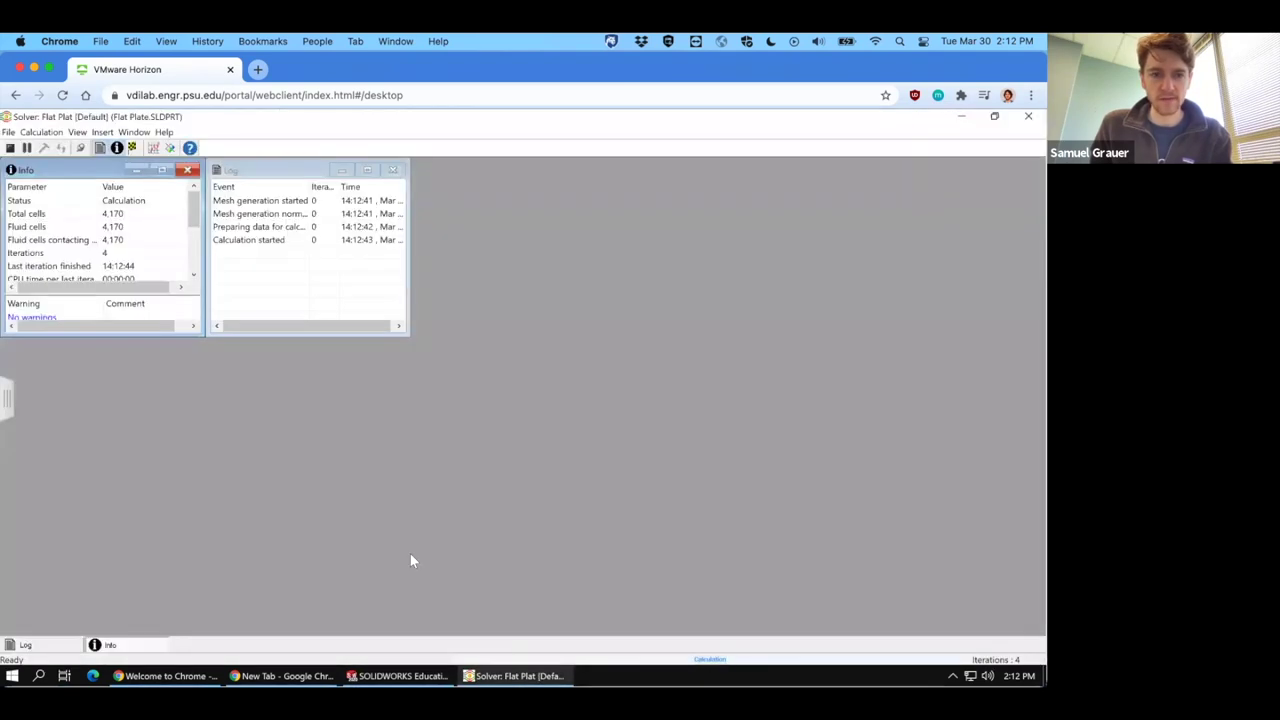
left_click(102, 132)
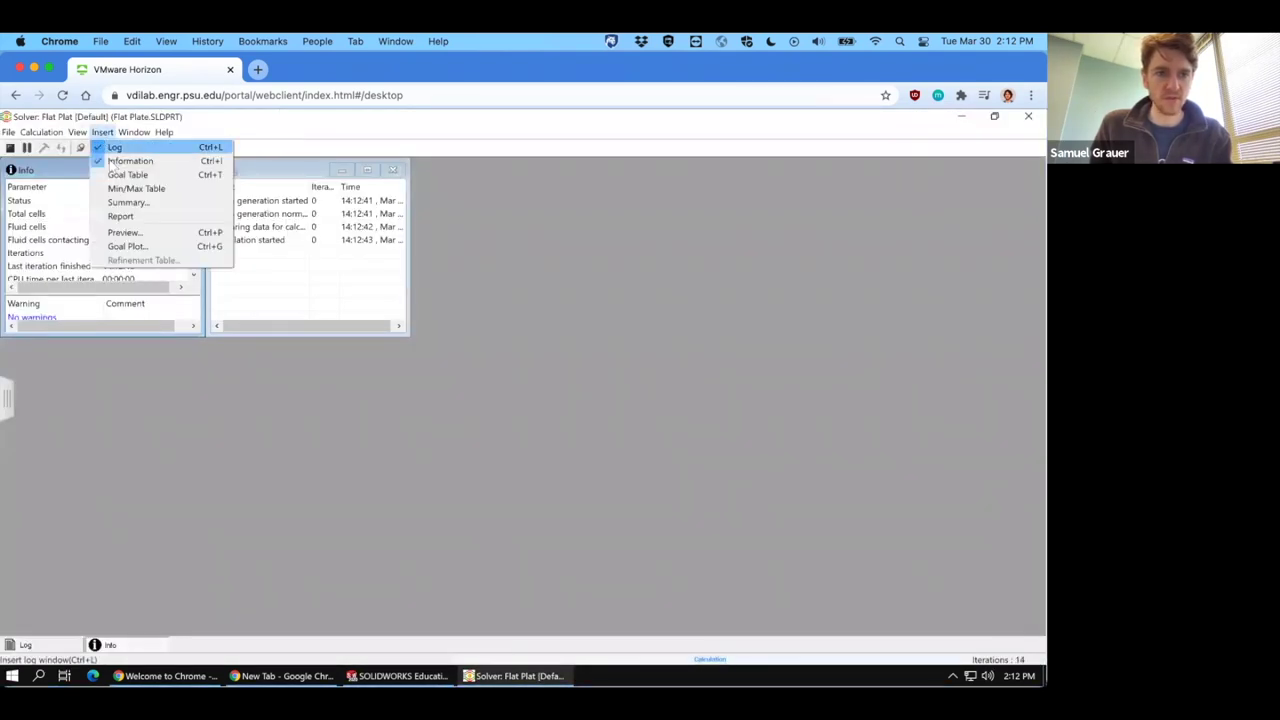
left_click(122, 173)
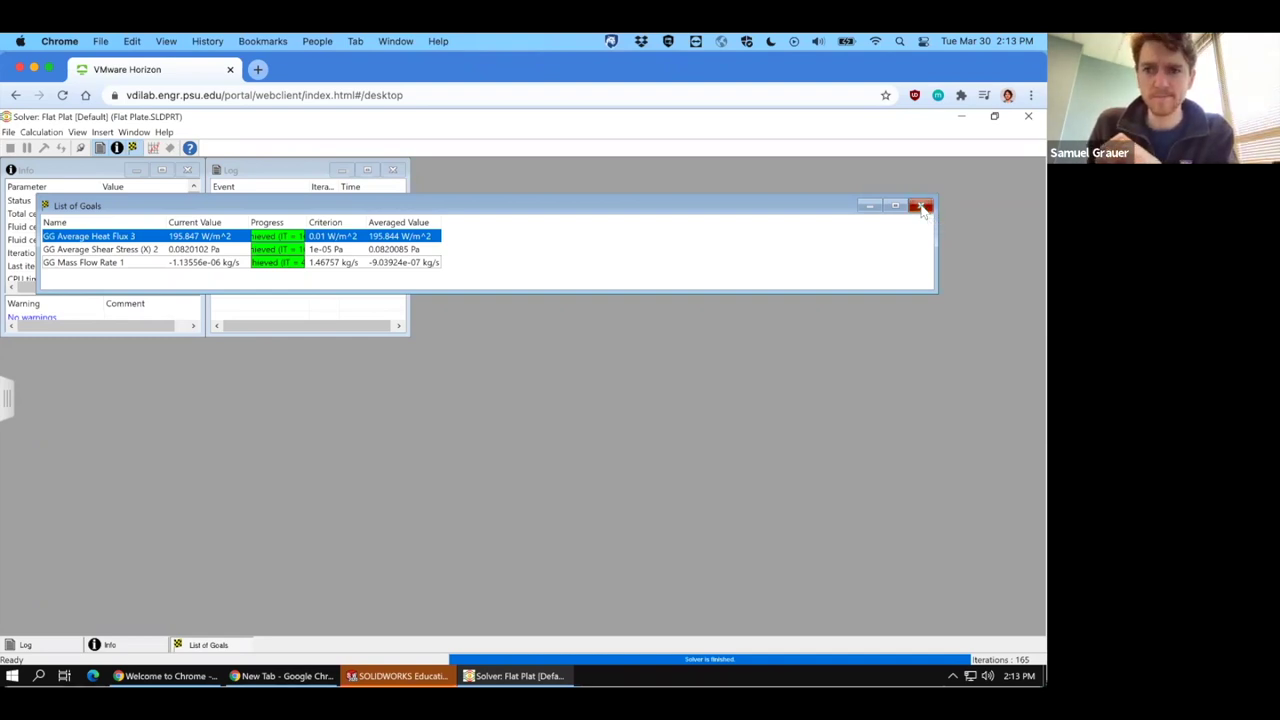
left_click(921, 207)
Close the solver, show Cut Plot 1 velocity contours, and view the model from the Front.
left_click(1030, 117)
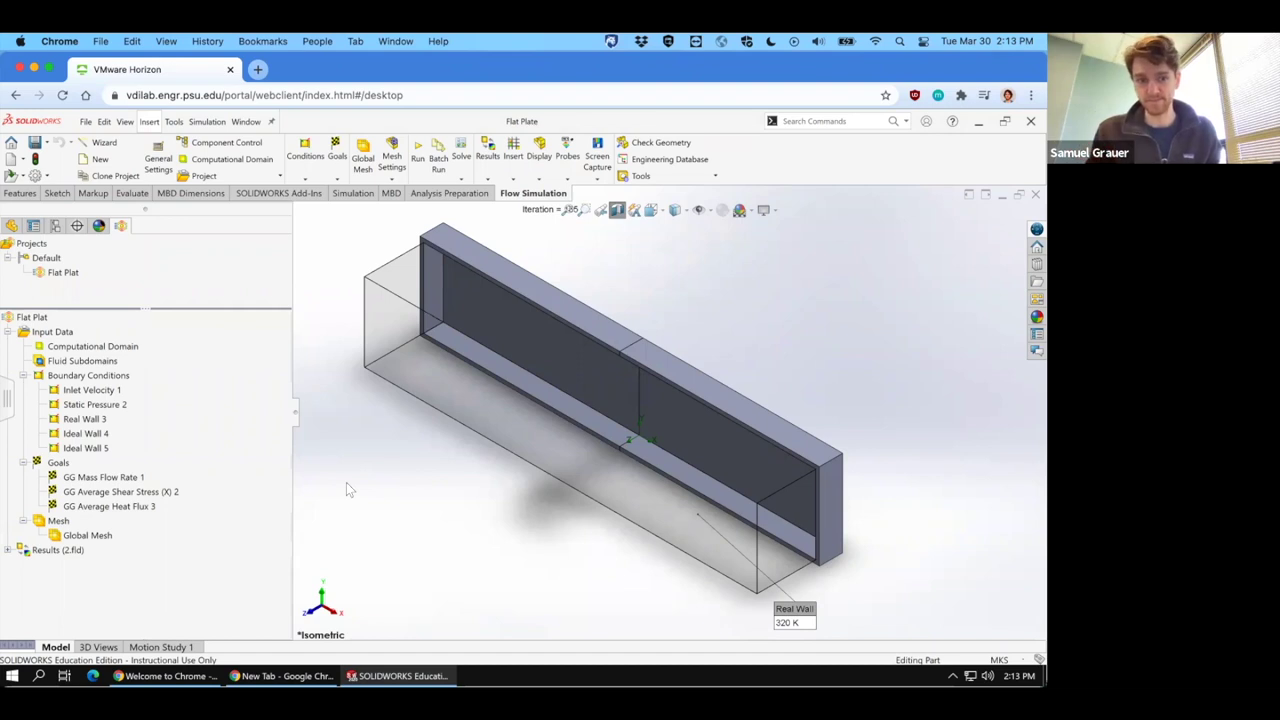
left_click(8, 551)
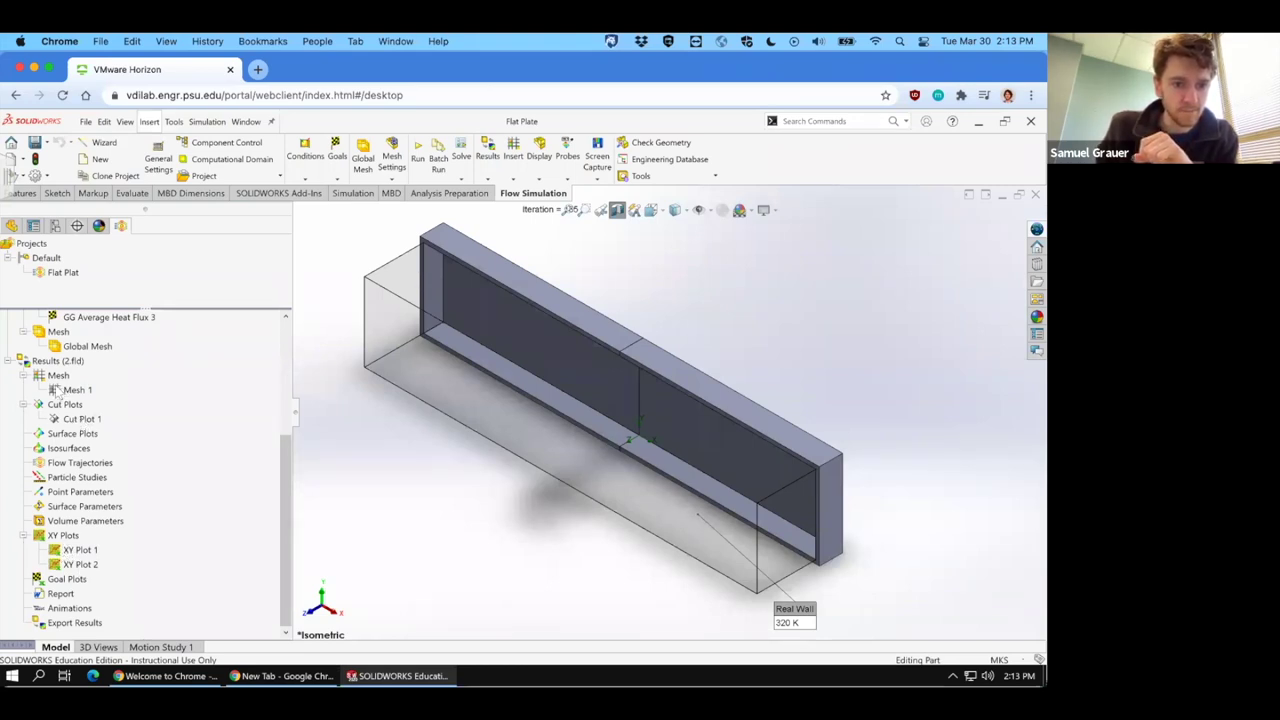
right_click(63, 419)
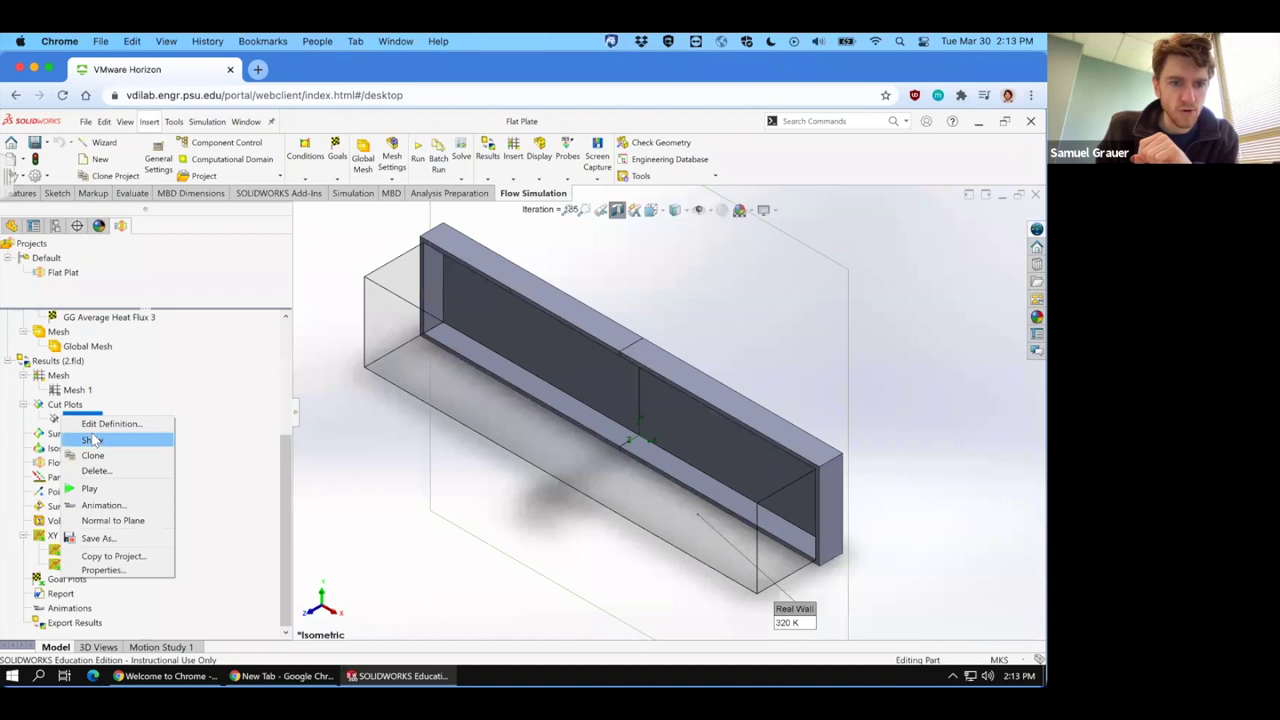
left_click(92, 440)
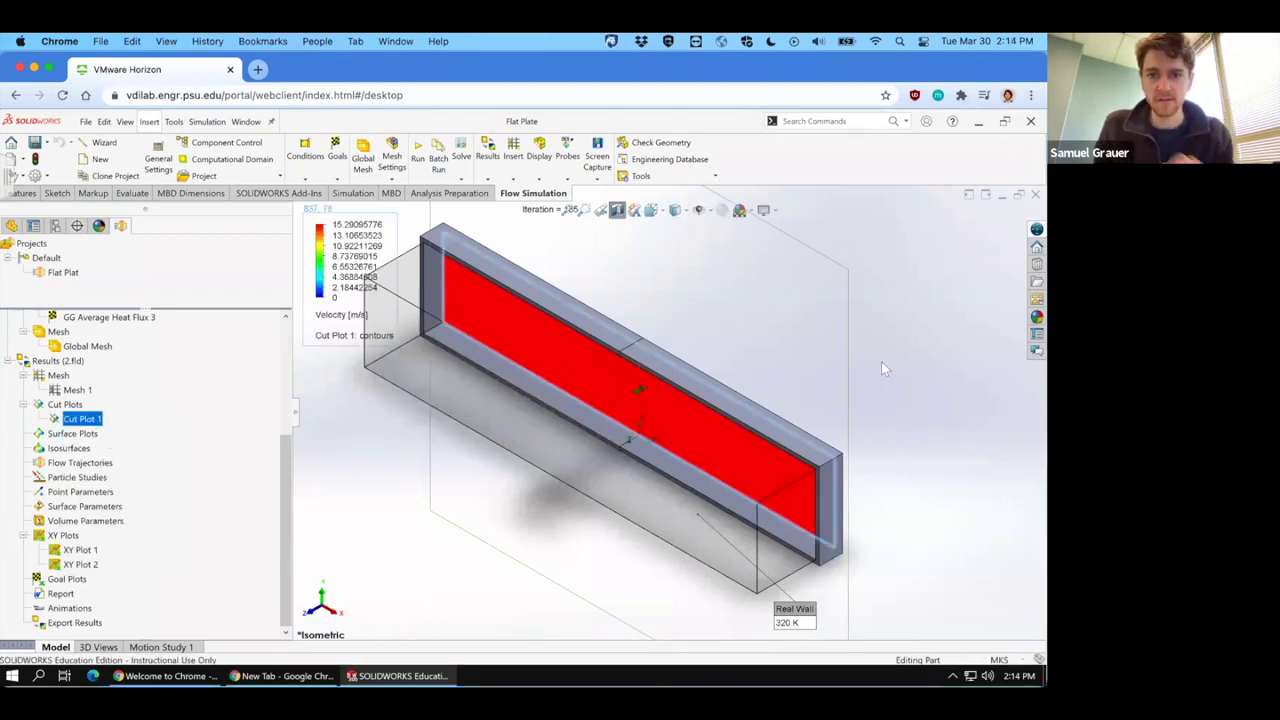
key("space")
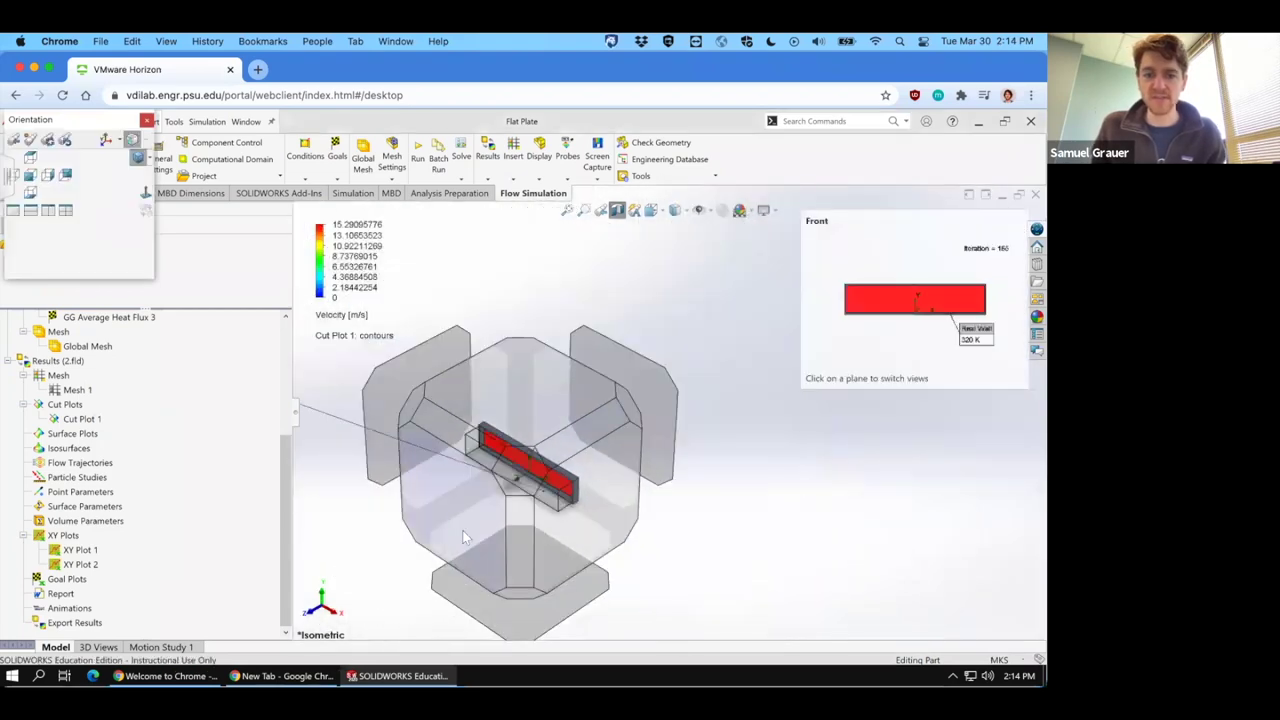
left_click(463, 537)
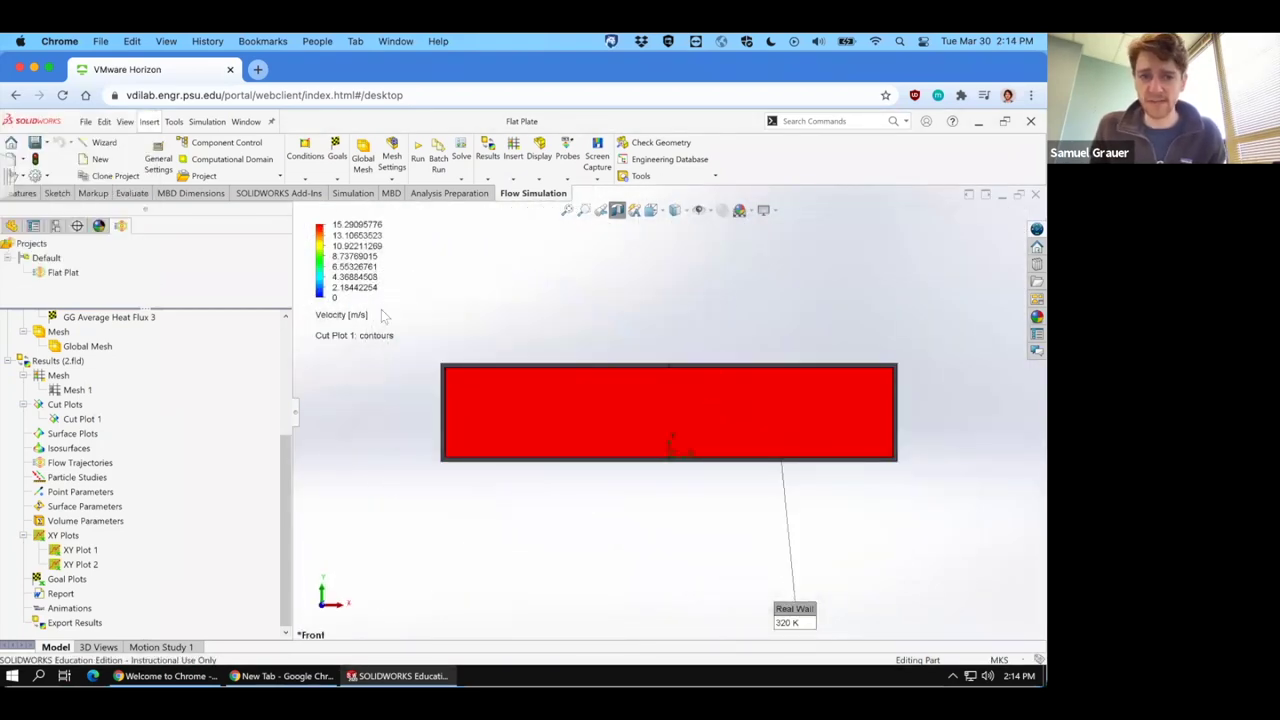
Show Mesh 1 over the velocity plot, inspect the plate's bottom-right corner, then zoom to fit.
right_click(66, 392)
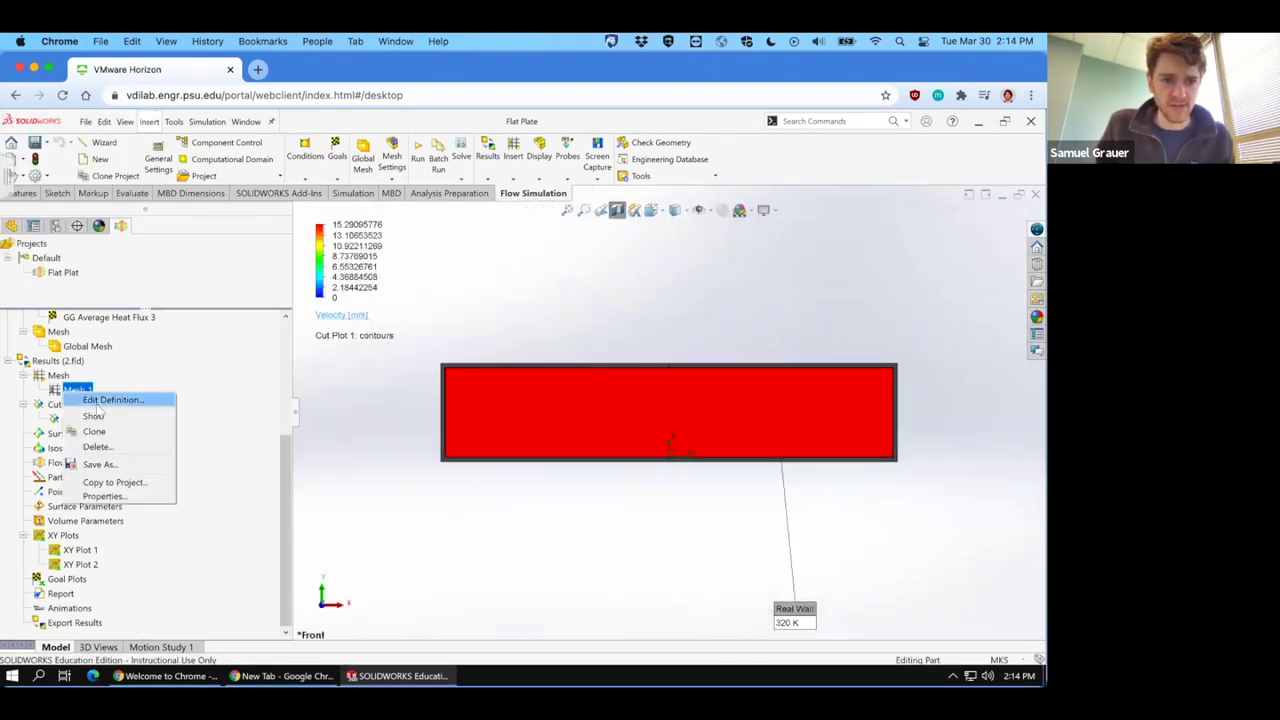
left_click(94, 415)
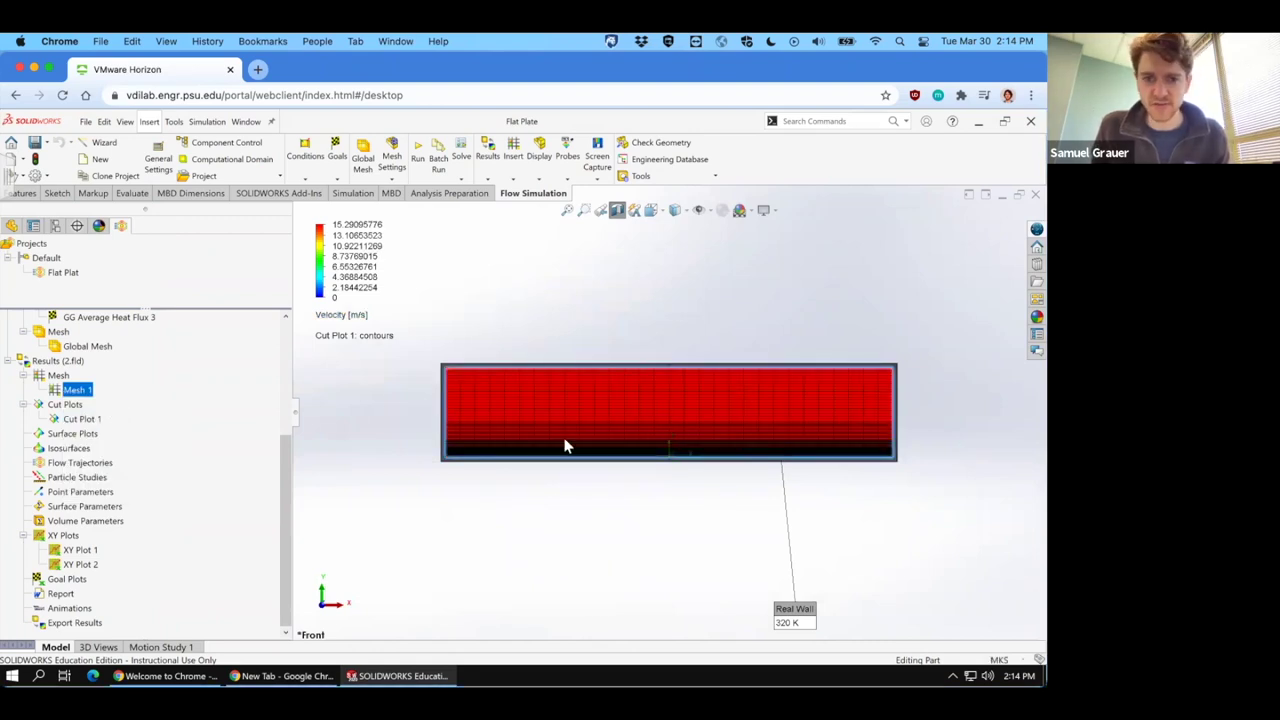
left_click(540, 180)
left_click(539, 186)
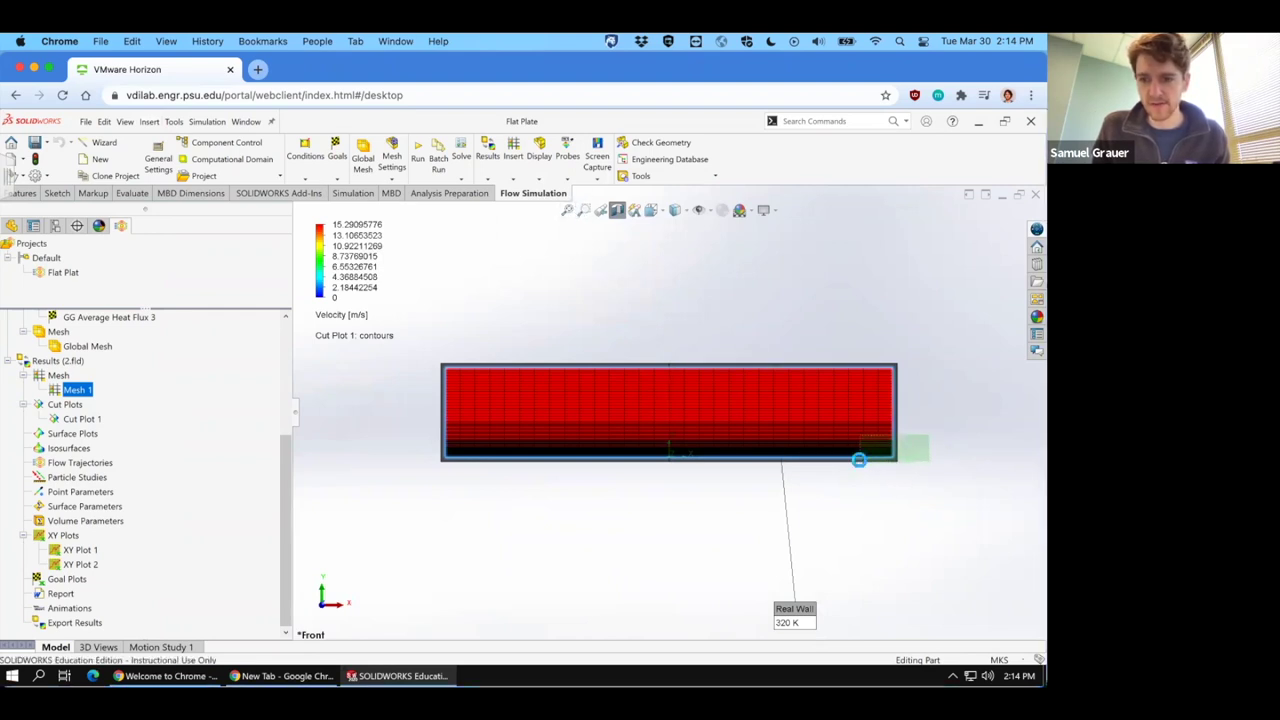
left_click(584, 212)
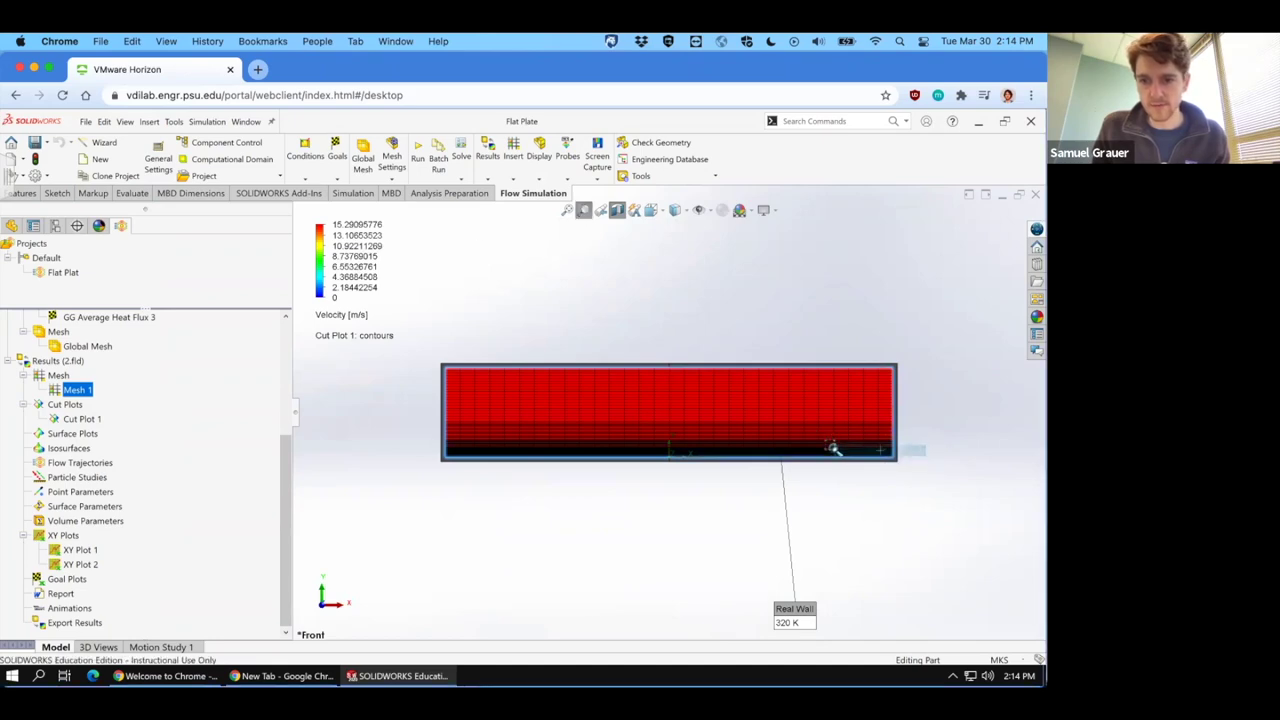
left_click_drag(833, 449, 837, 449)
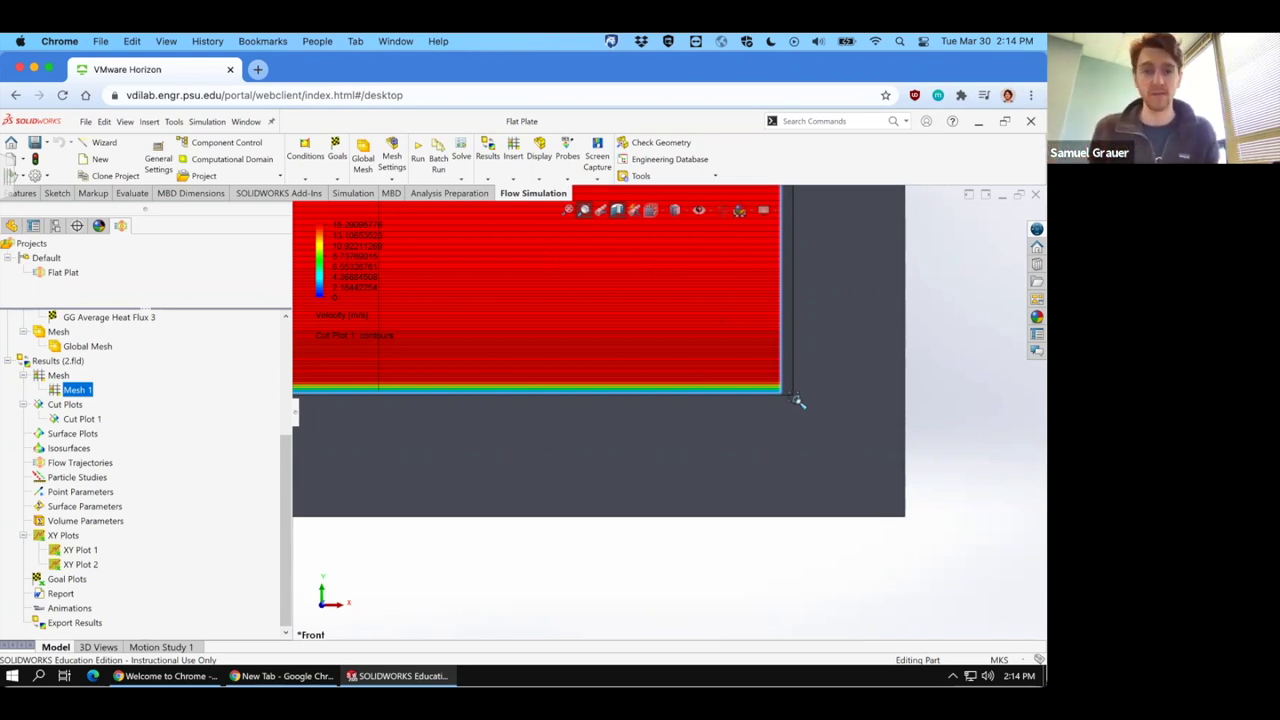
left_click(567, 212)
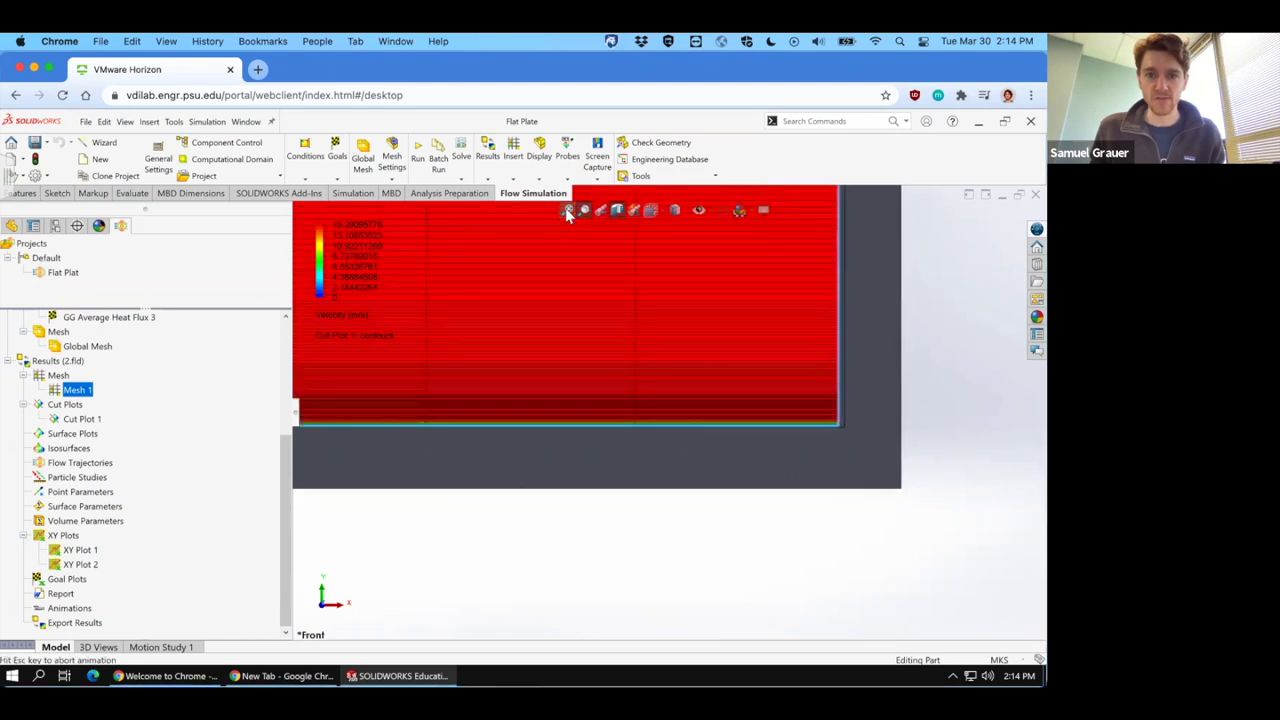
Hide Cut Plot 1 and insert a Temperature Cut Plot 2 on the XY Plane, 1 m offset.
right_click(78, 420)
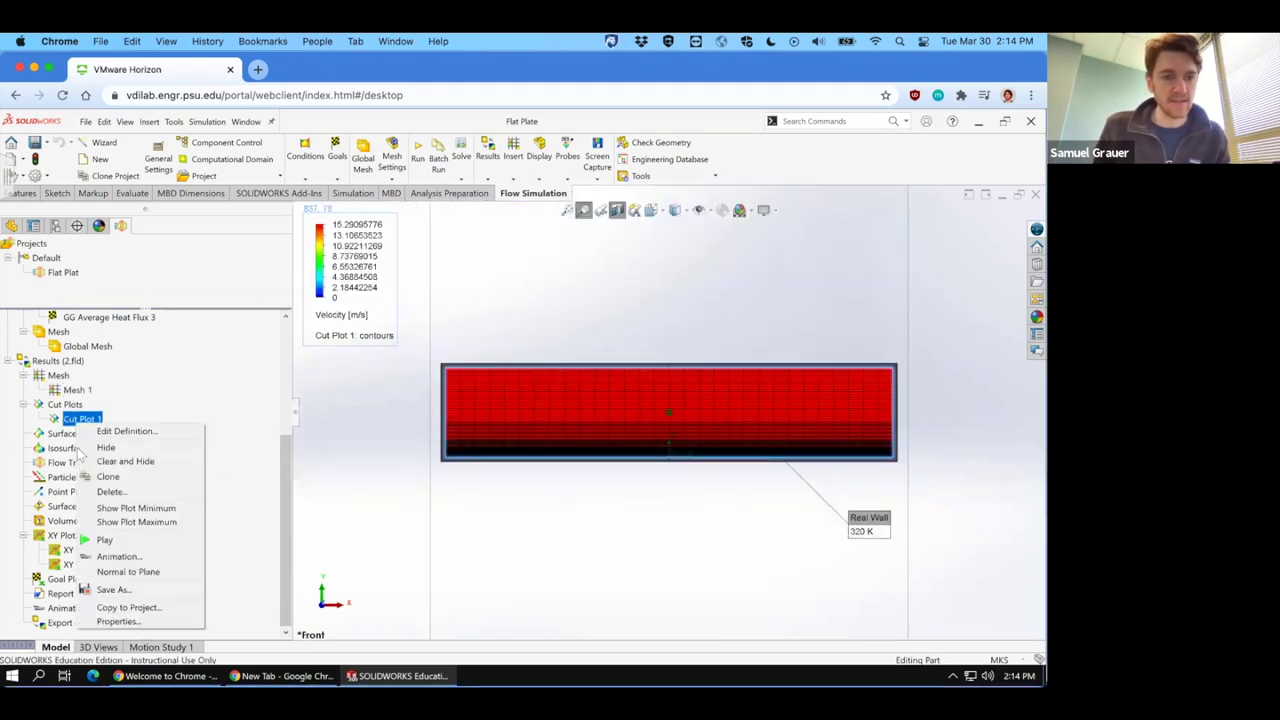
left_click(100, 448)
right_click(68, 418)
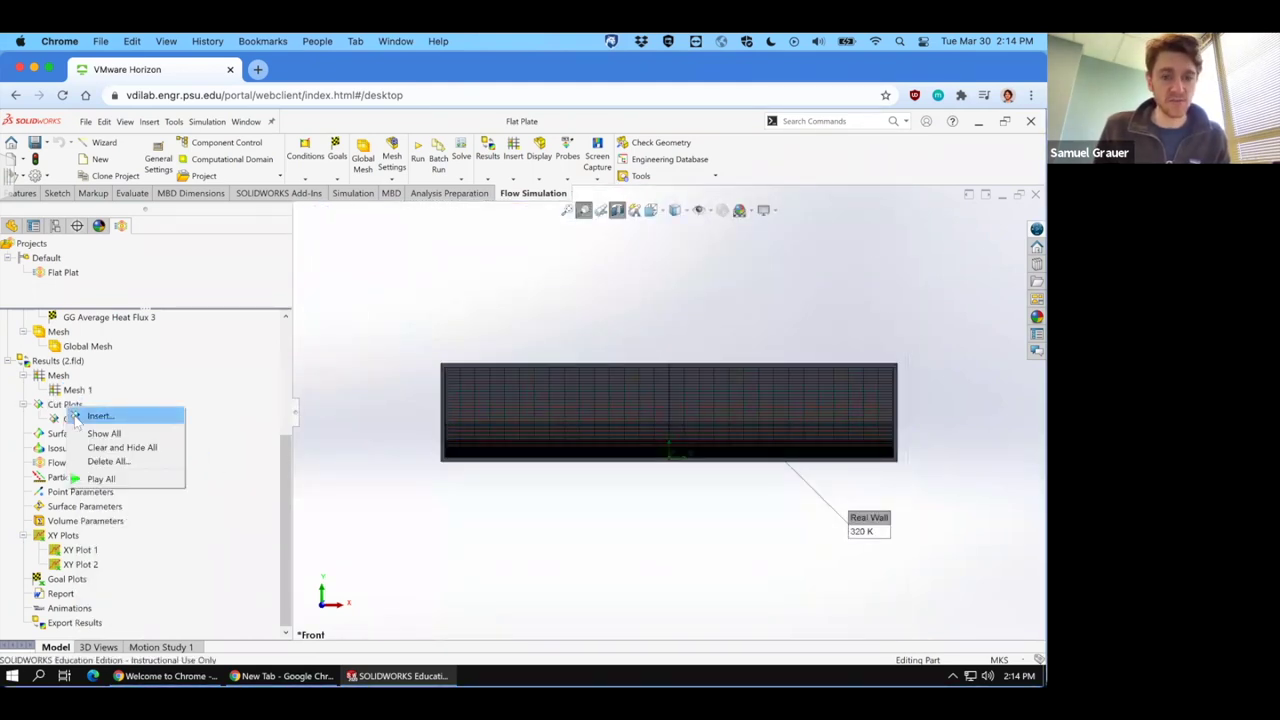
left_click(76, 420)
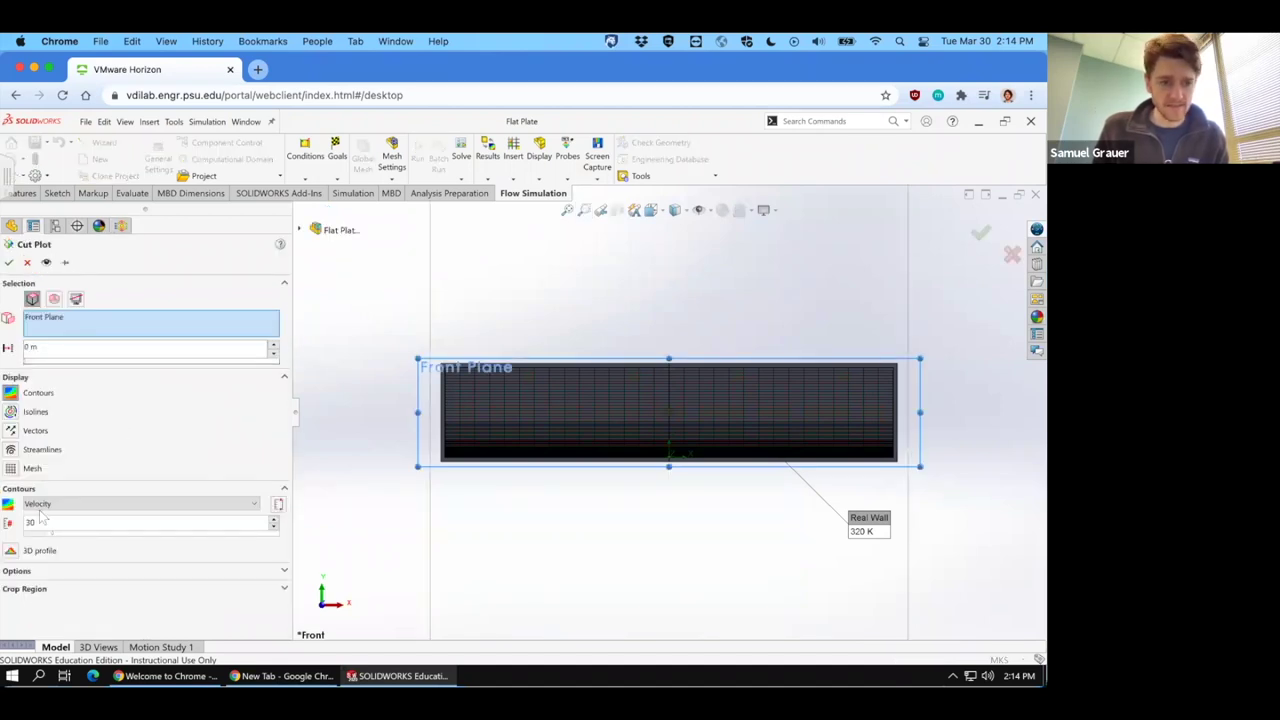
left_click(46, 509)
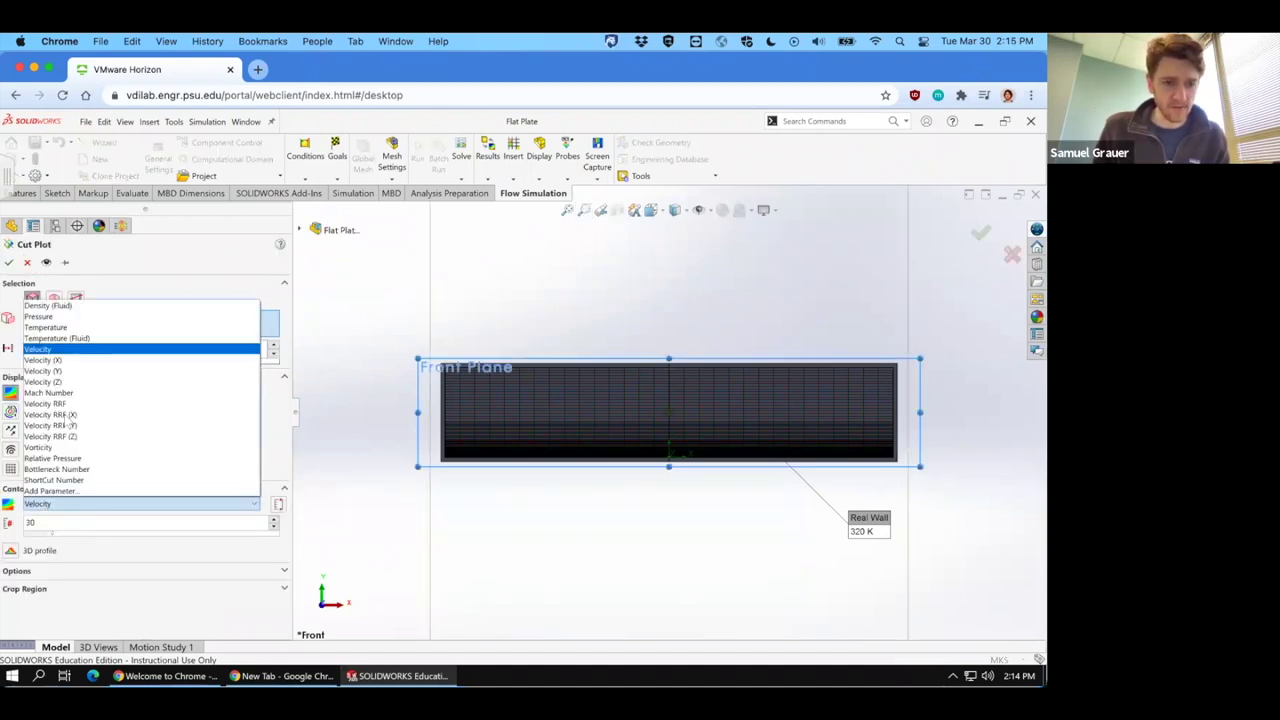
left_click(68, 332)
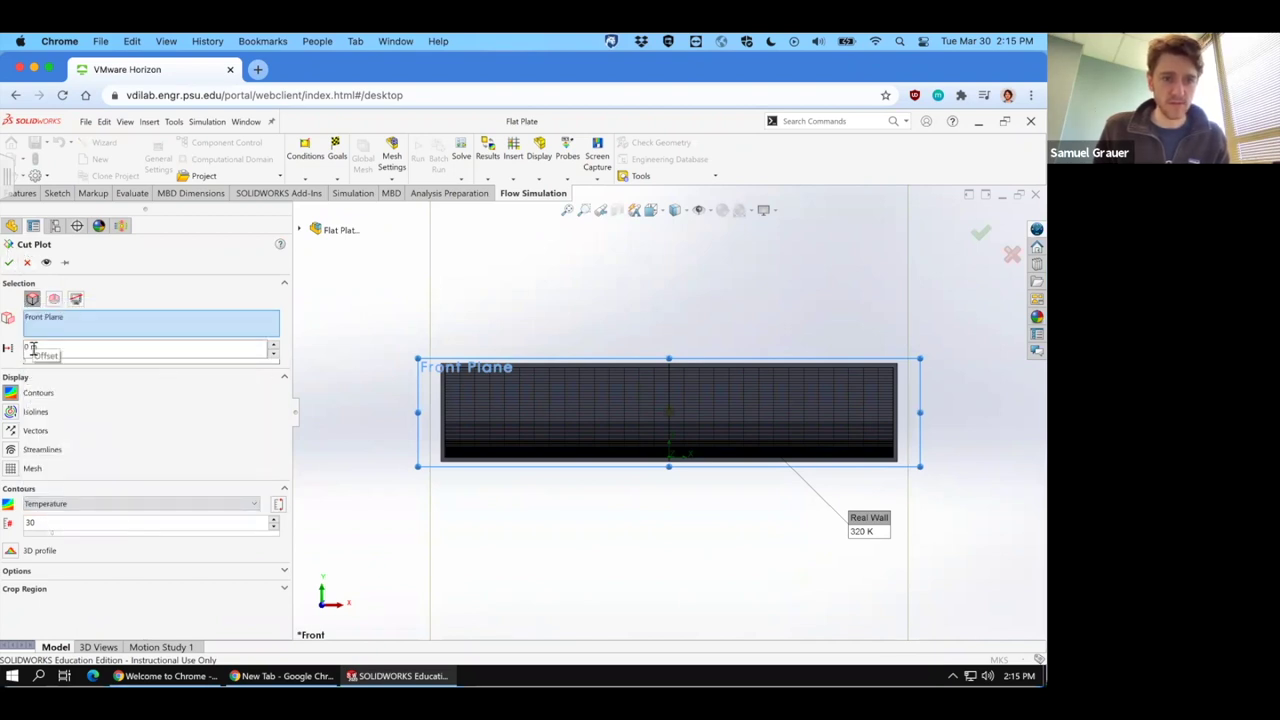
left_click(54, 299)
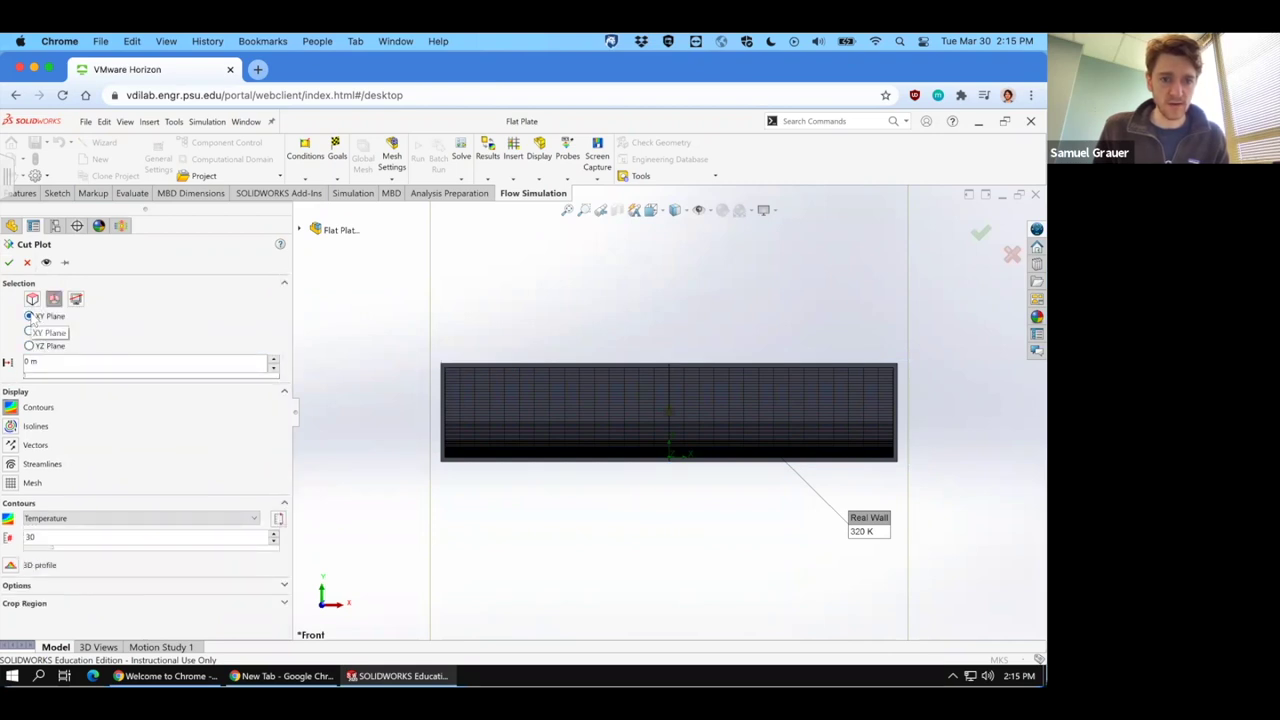
left_click(30, 360)
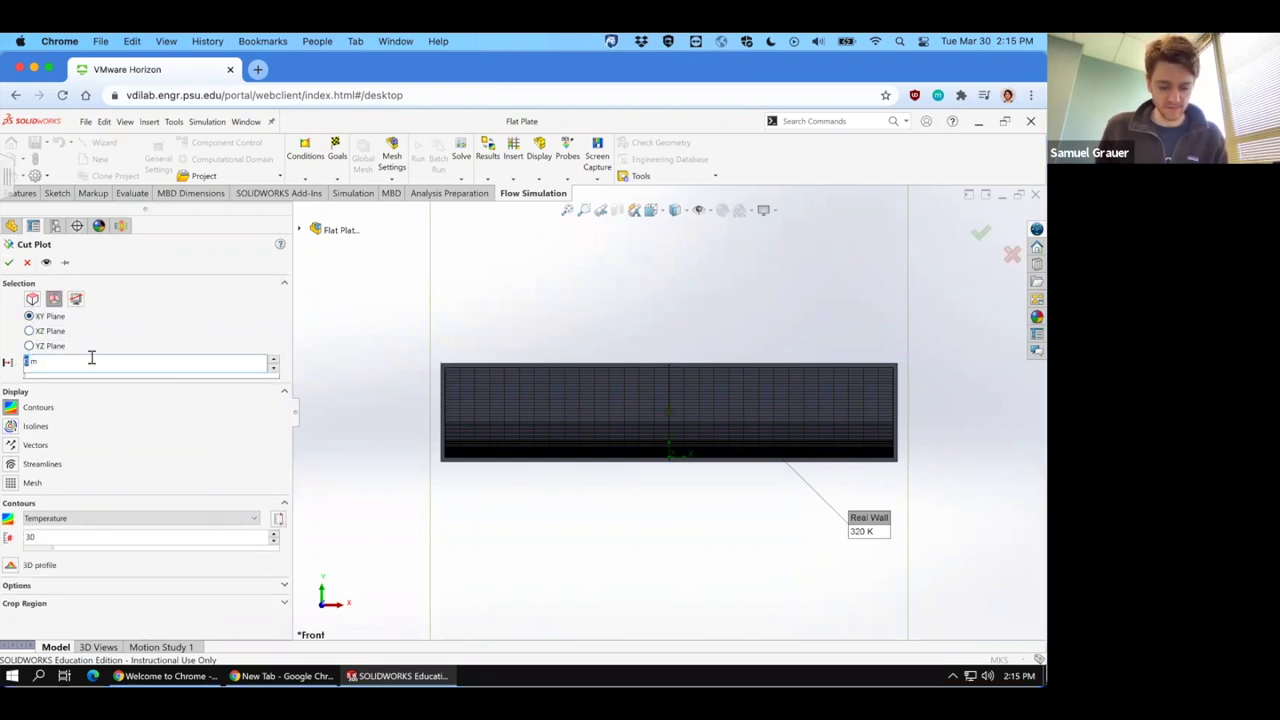
type("1")
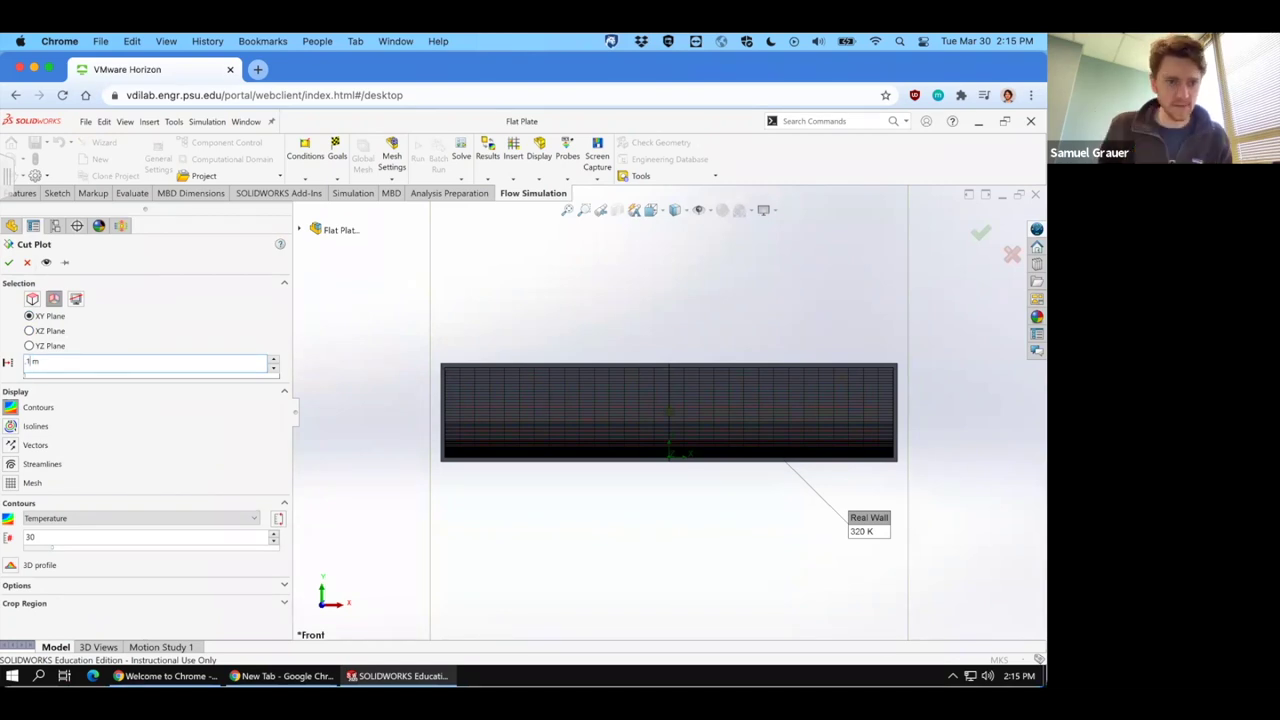
left_click(8, 262)
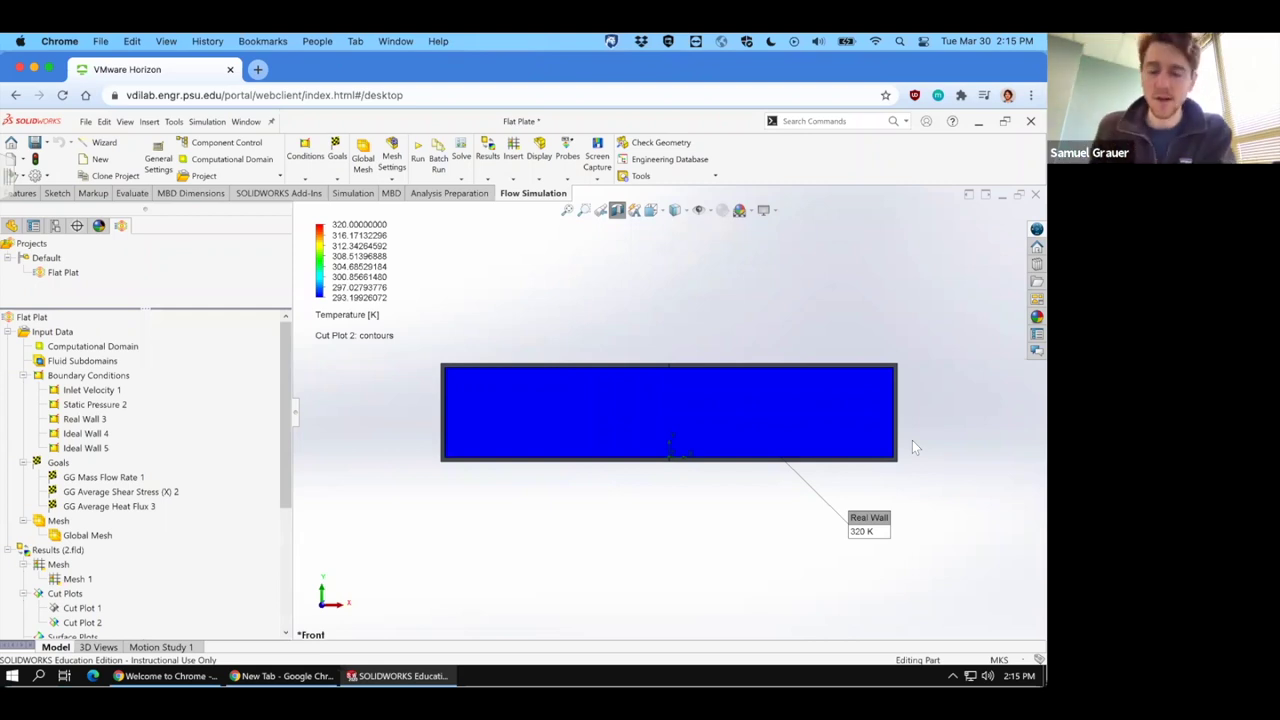
Zoom into the plate's lower-right corner to see the thin thermal boundary layer.
left_click(583, 210)
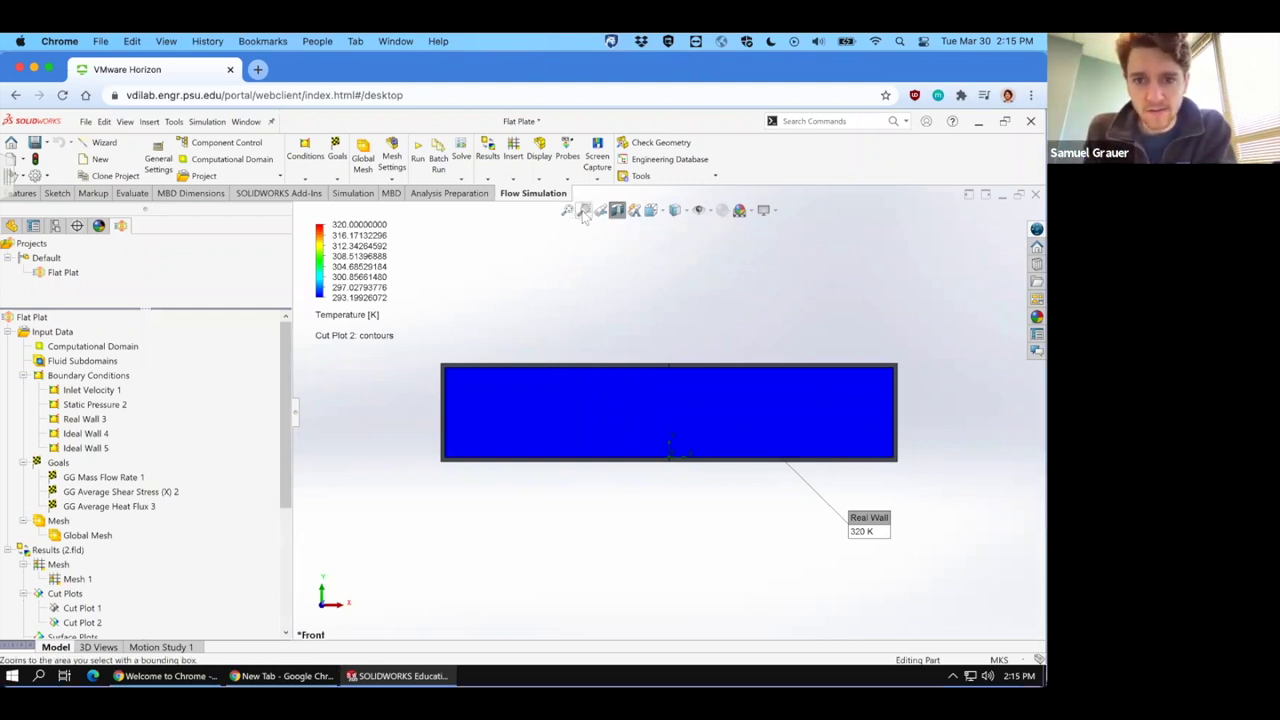
left_click_drag(898, 464, 640, 374)
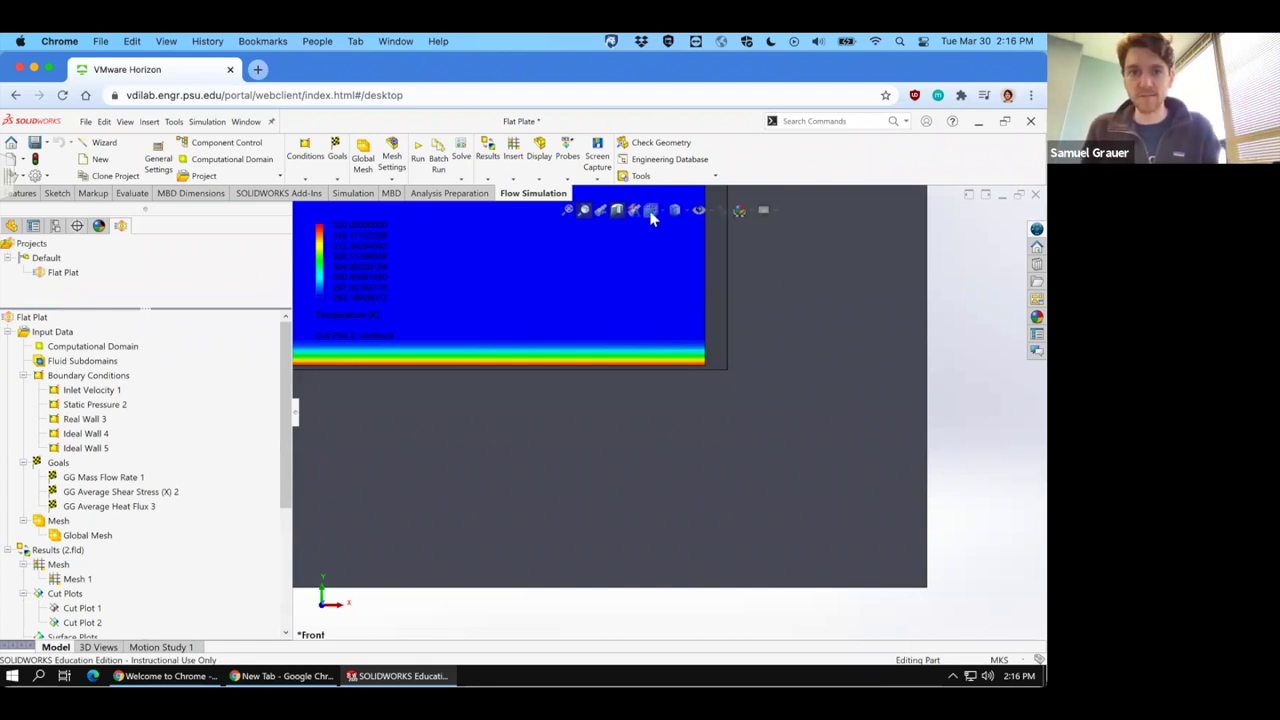
left_click(585, 212)
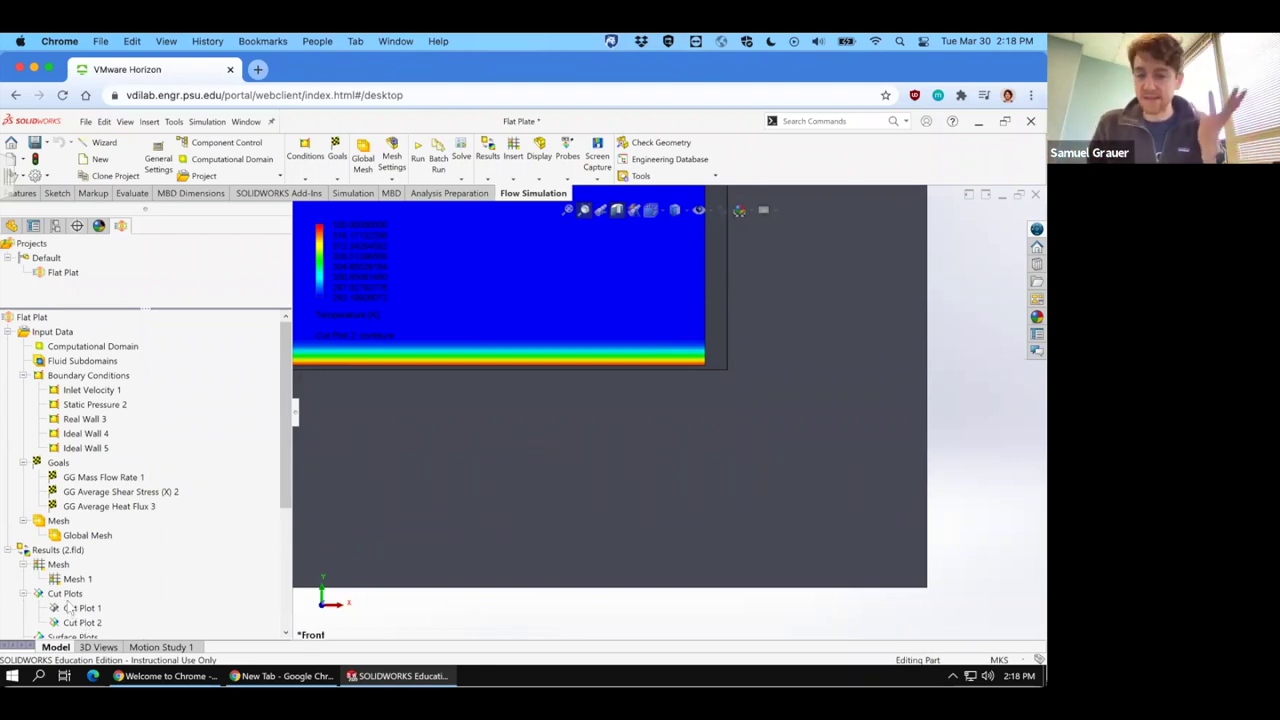
Hide the temperature cut plot (Cut Plot 2) and fit the whole model back into view.
left_click(78, 624)
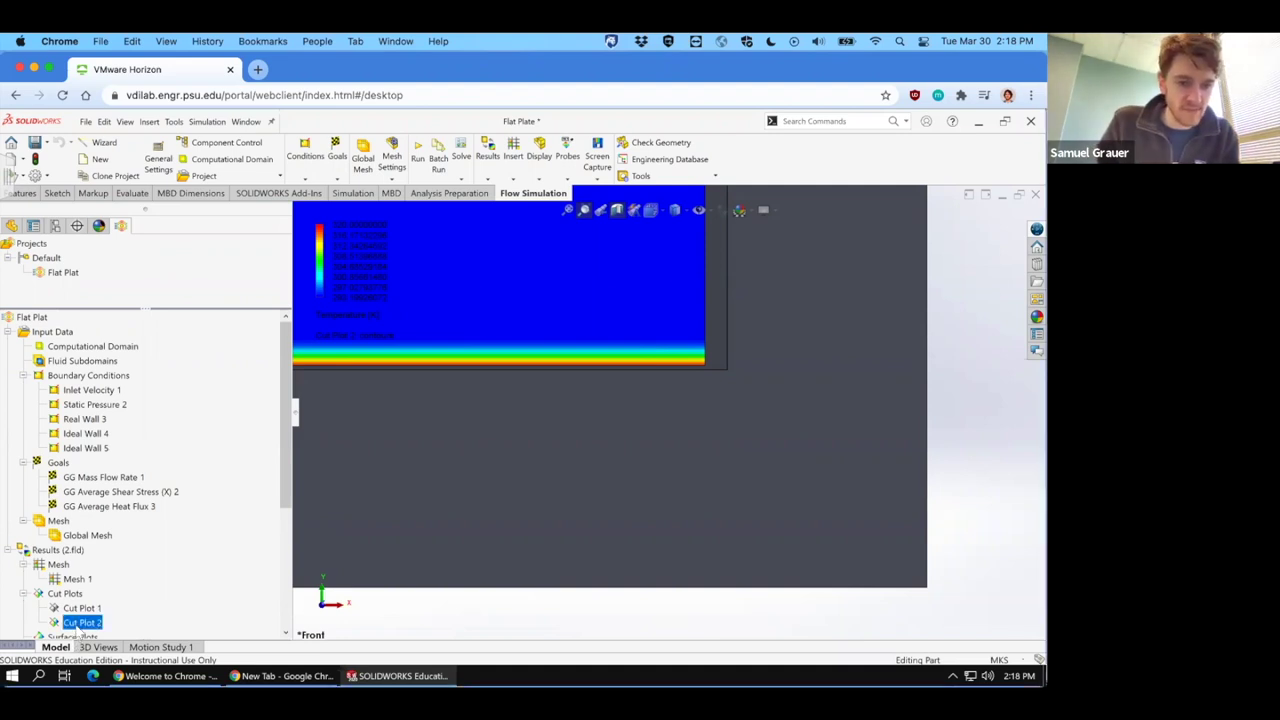
right_click(78, 624)
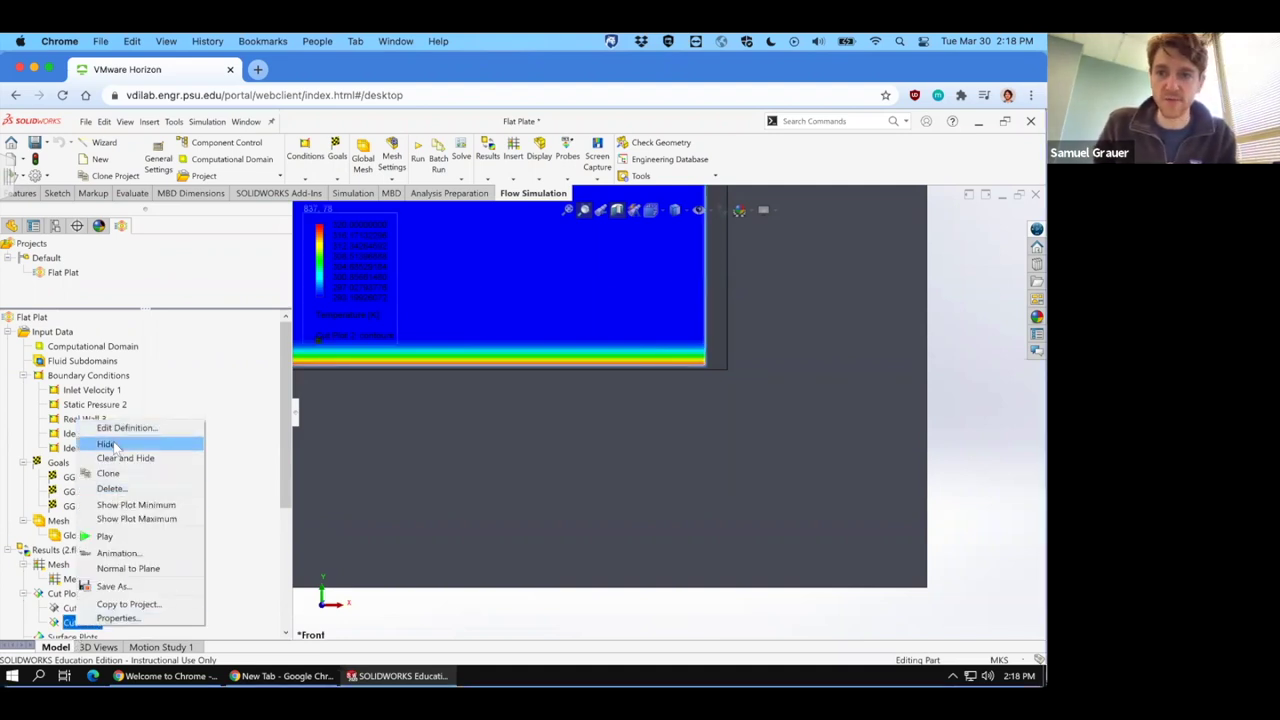
left_click(106, 444)
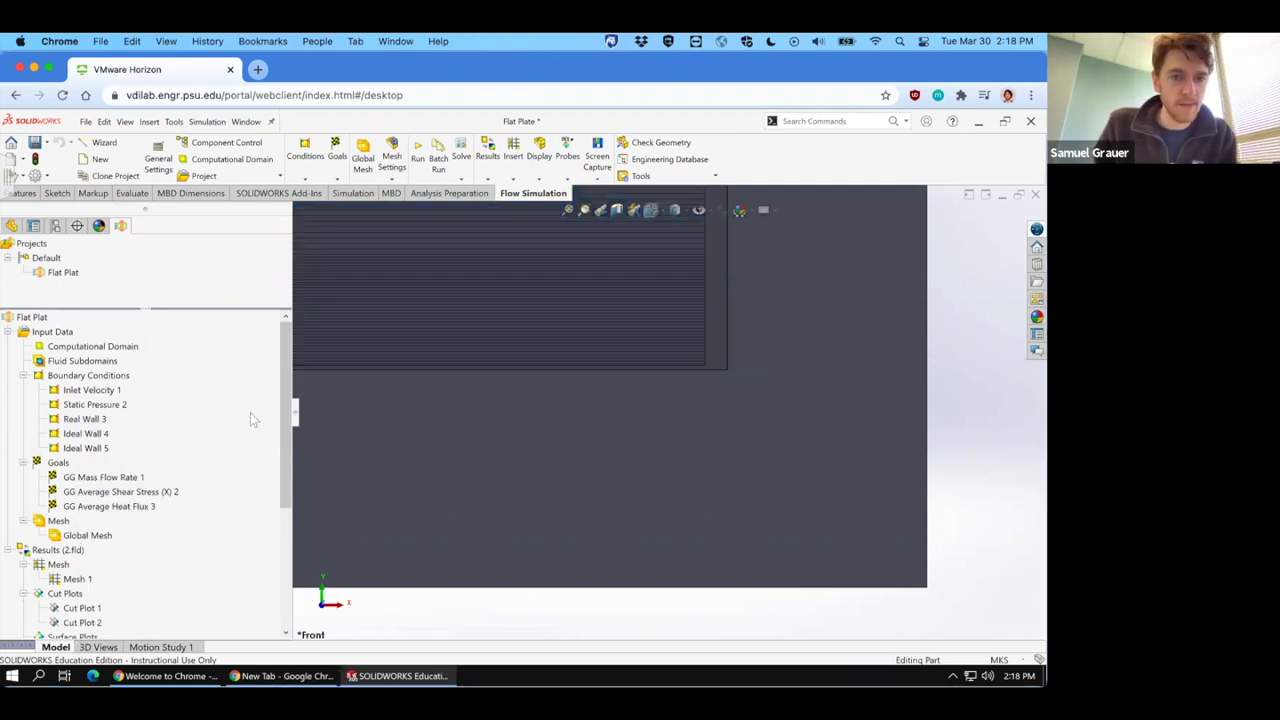
left_click(566, 211)
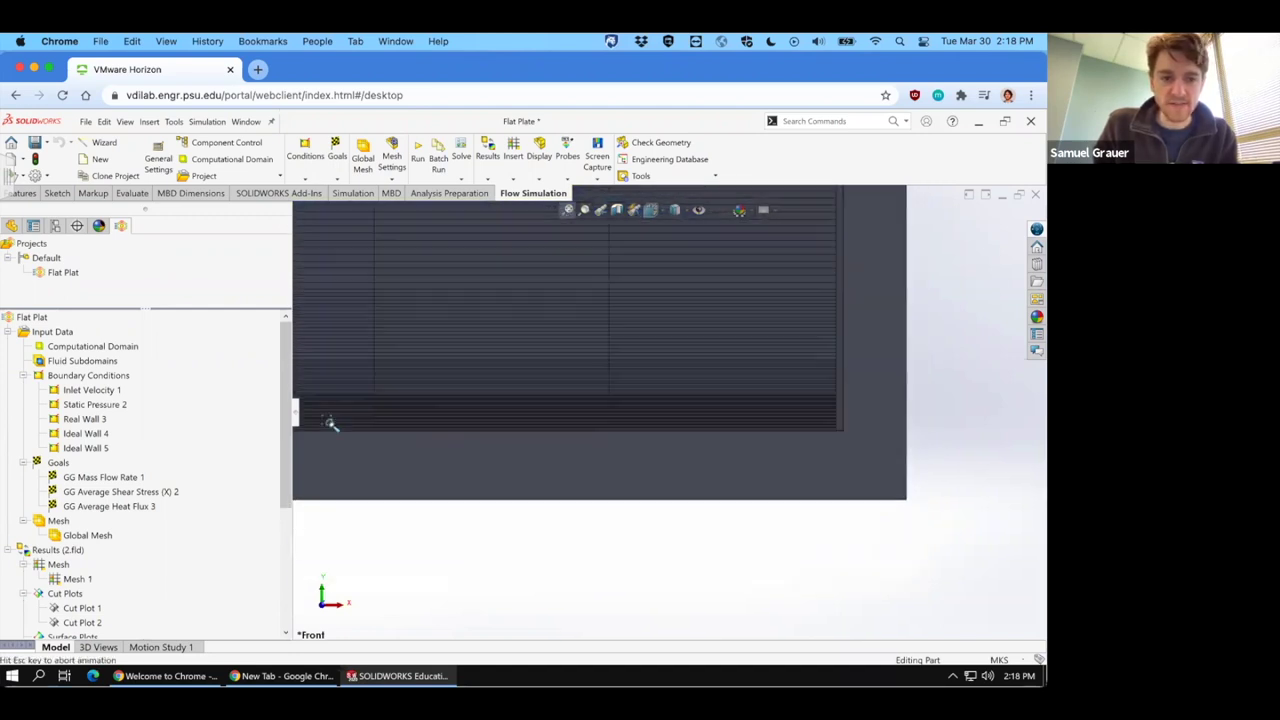
Delete XY Plot 1 and XY Plot 2 from the Results tree, confirming Yes.
scroll(147, 554, "down", 2)
scroll(131, 551, "down", 1)
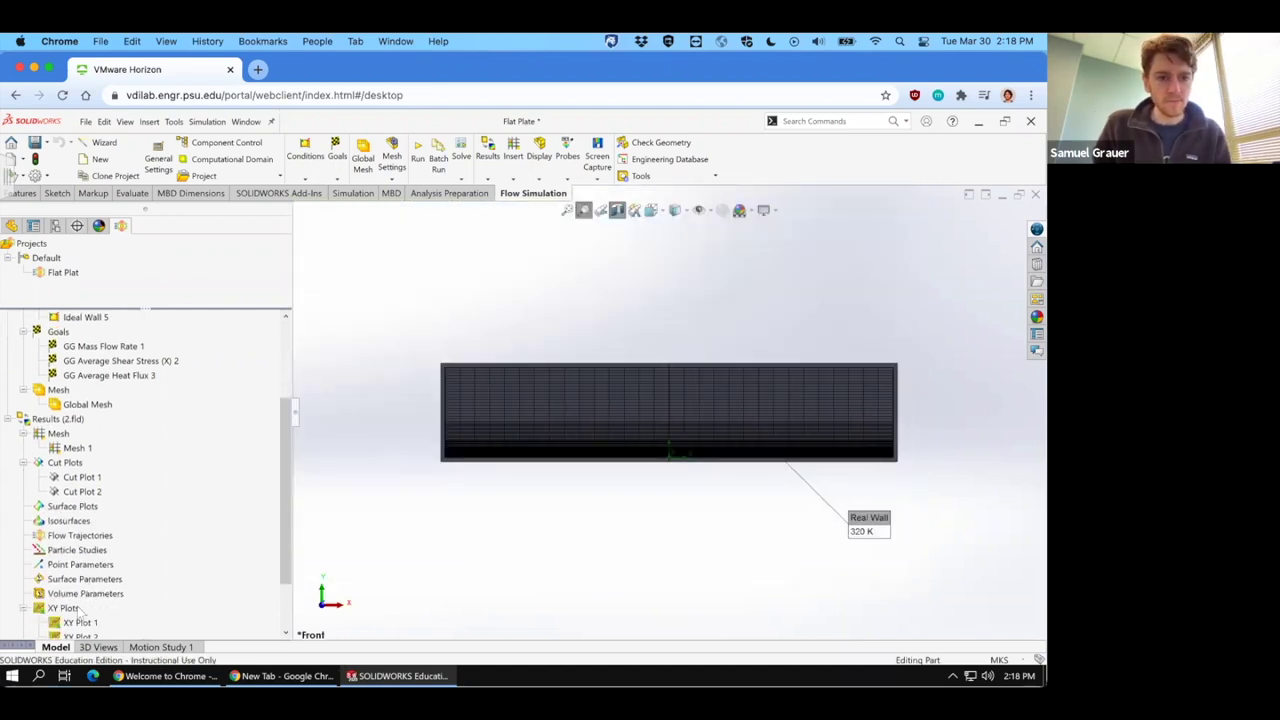
left_click(80, 622)
scroll(281, 480, "down", 2)
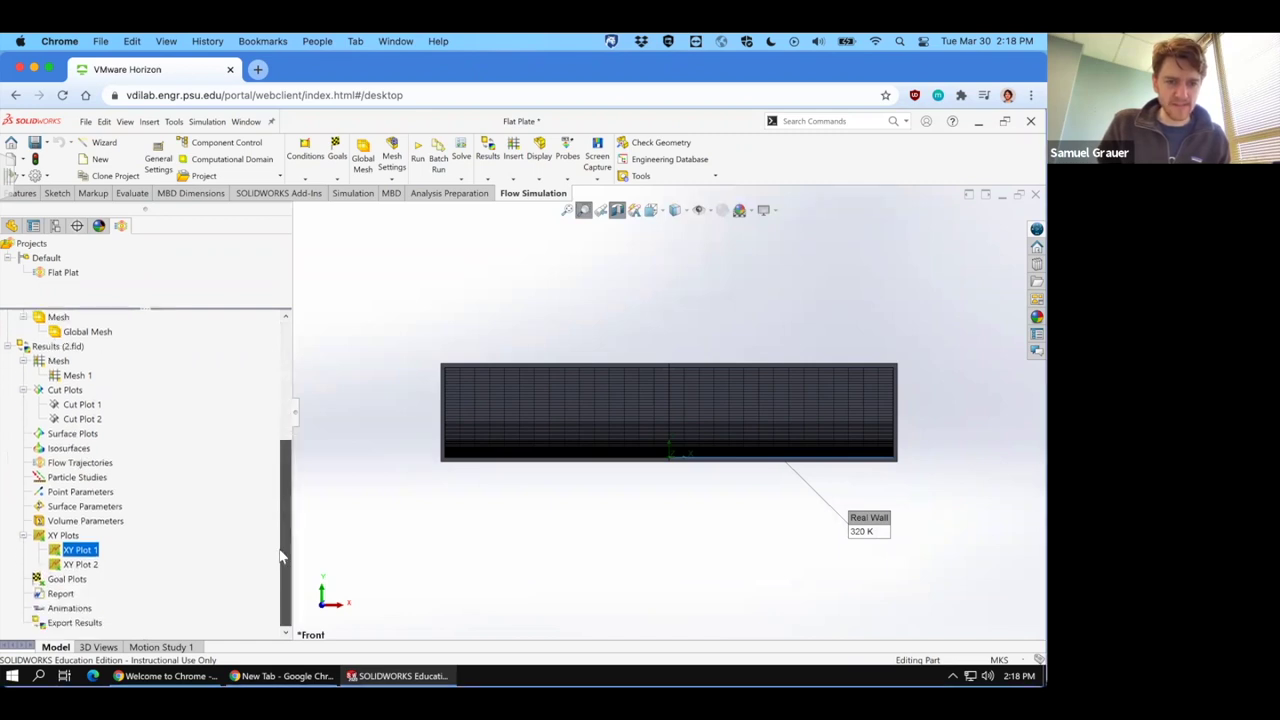
left_click(80, 565, "ctrl")
right_click(90, 566)
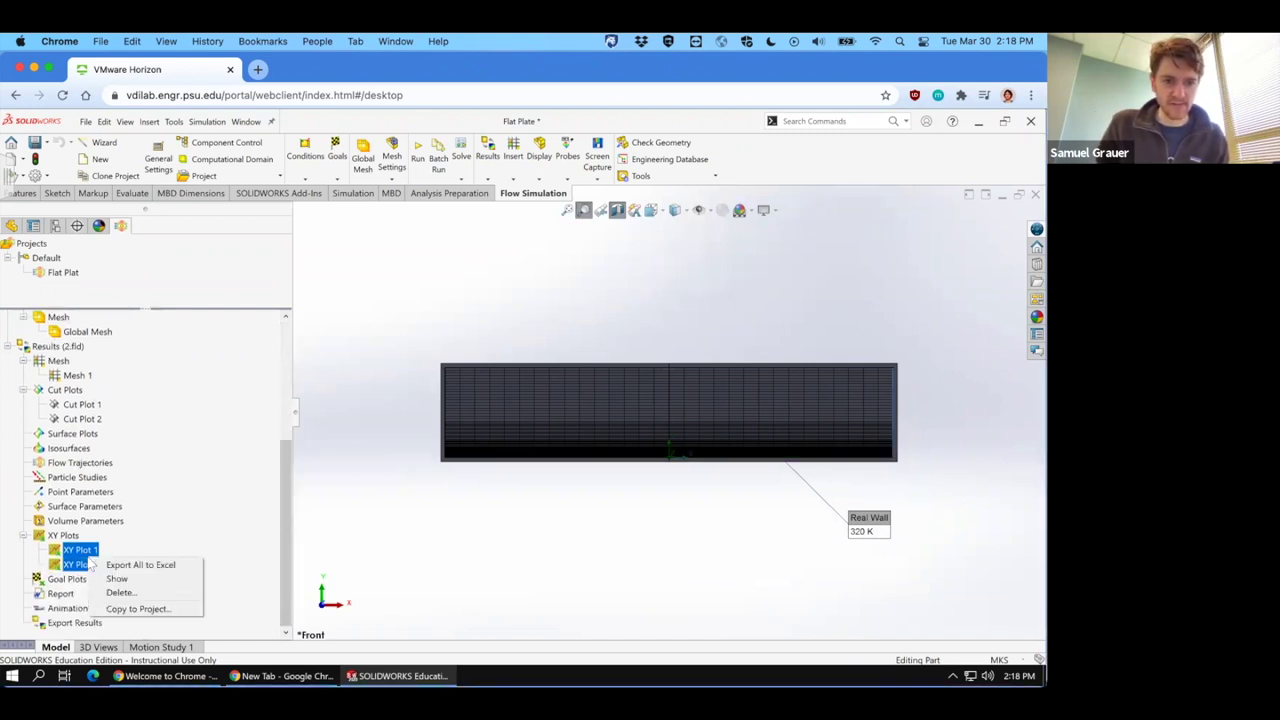
left_click(120, 592)
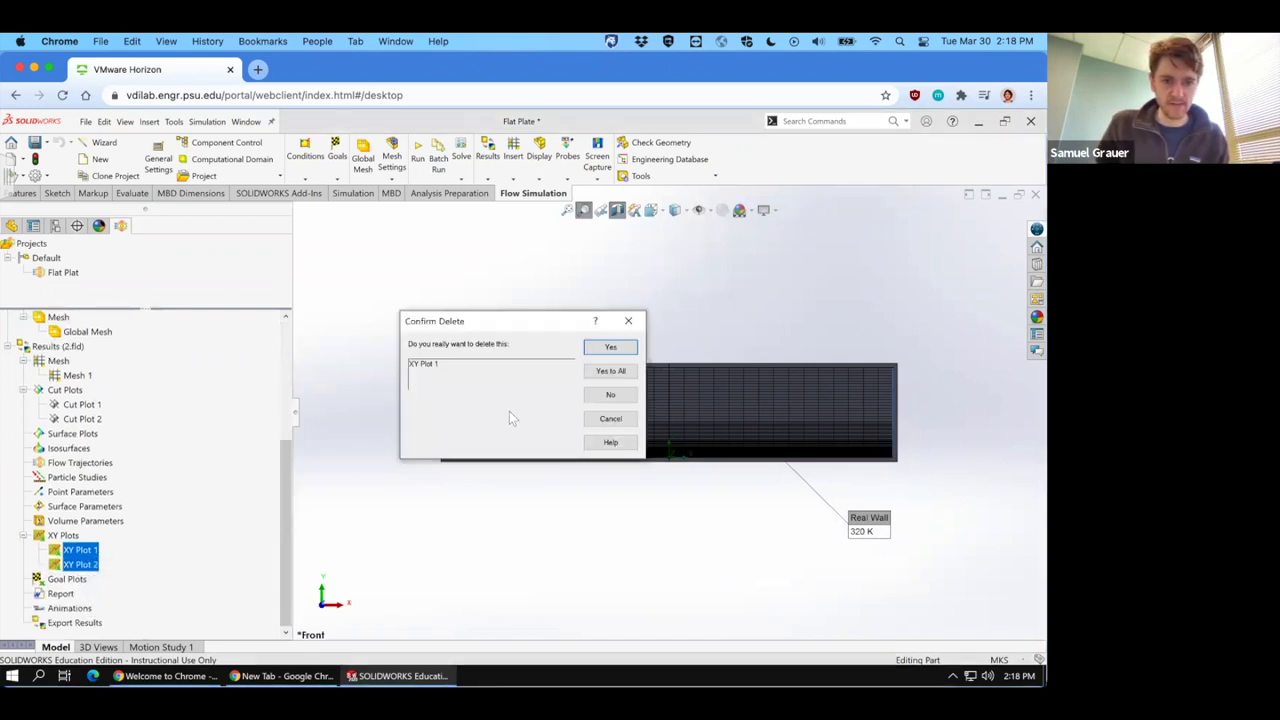
left_click(605, 347)
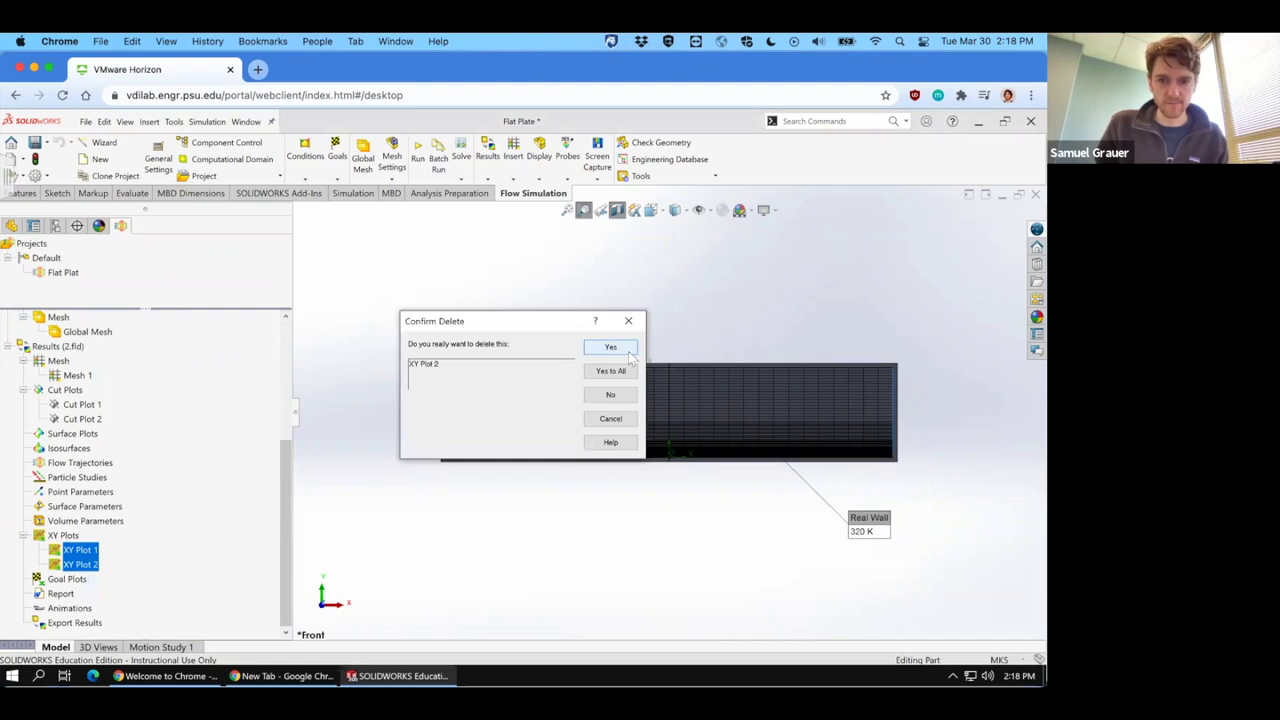
left_click(628, 351)
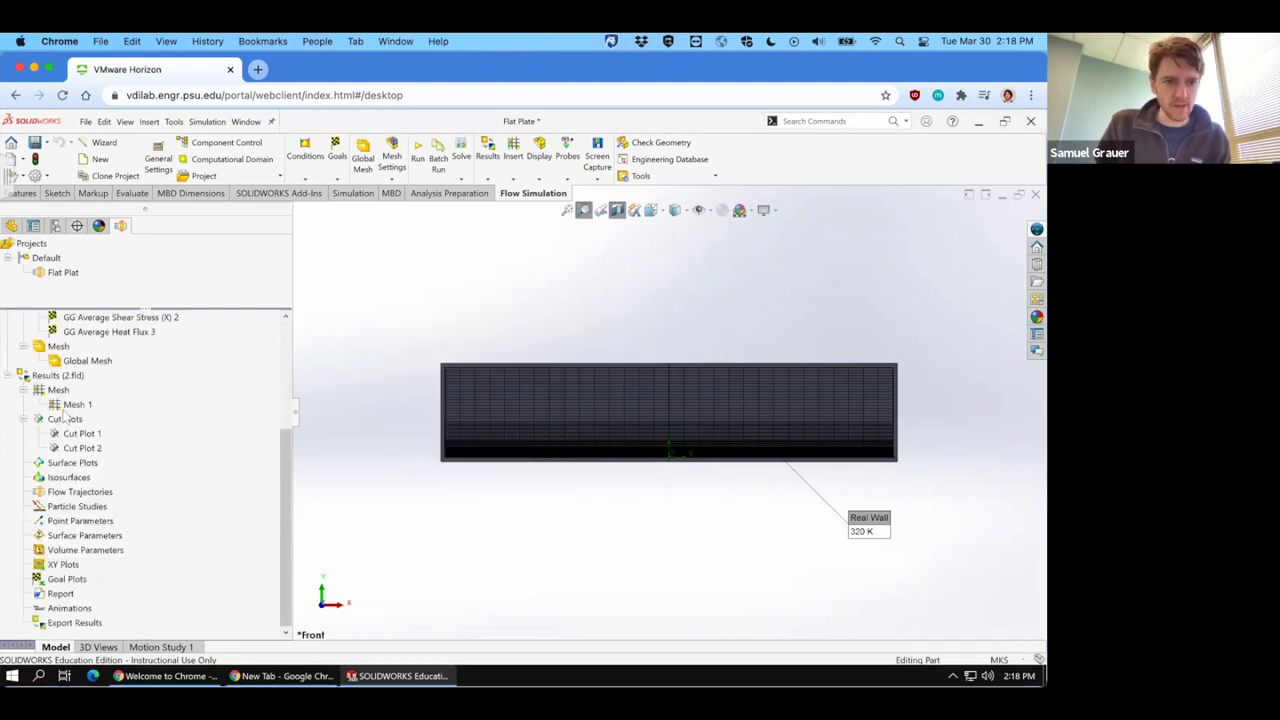
Hide the Mesh 1 lines and begin inserting a new XY Plot.
right_click(78, 405)
left_click(93, 432)
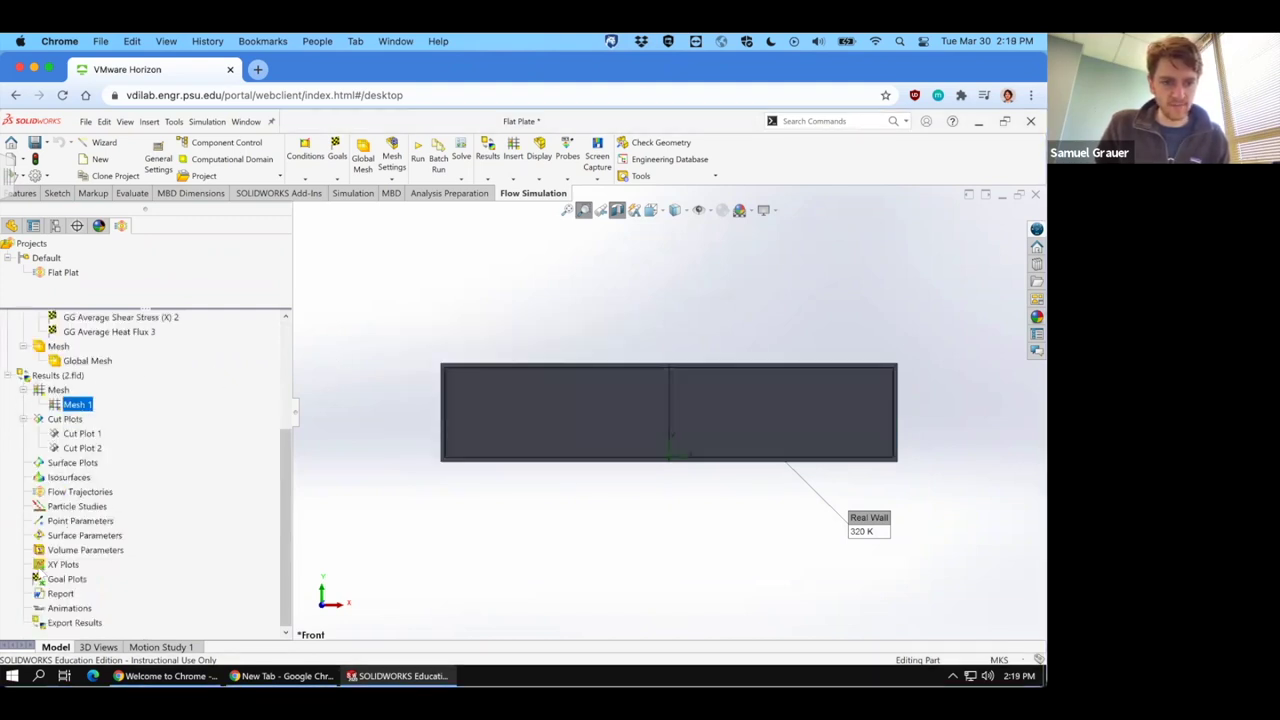
right_click(60, 572)
left_click(90, 579)
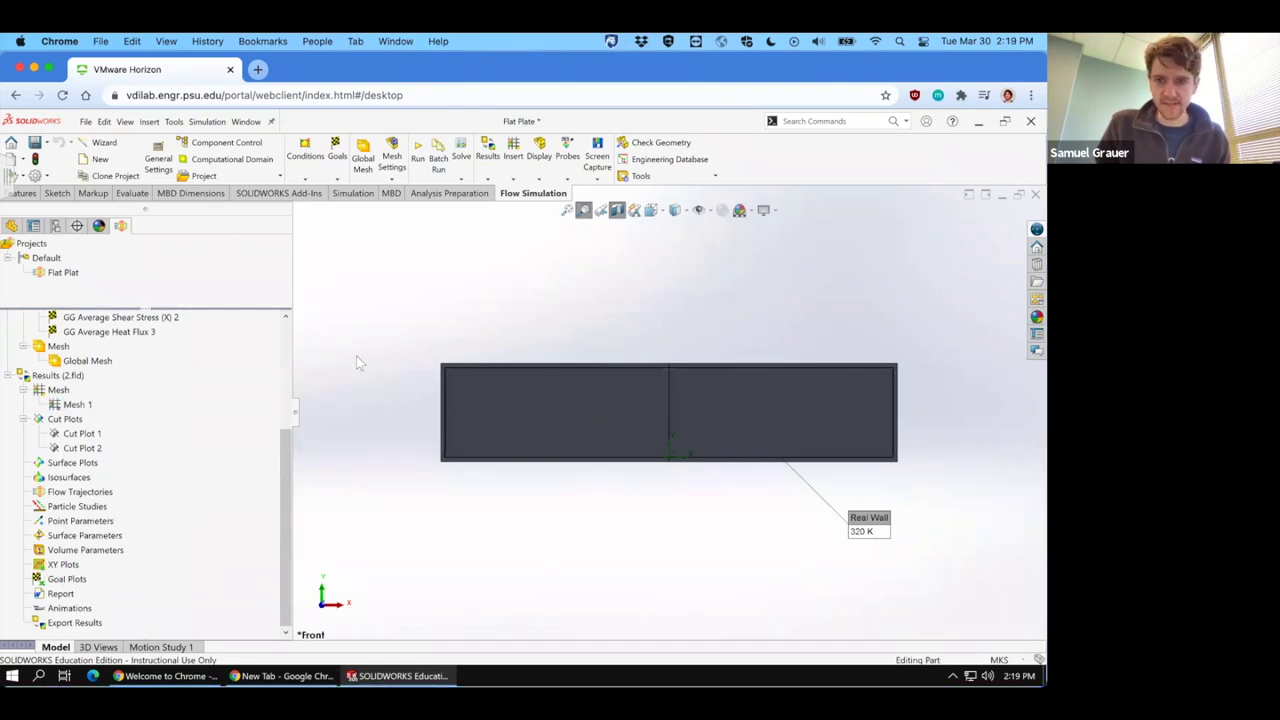
key("space")
In isometric view, pick the plate edge and plot Temperature and Velocity (X) against Model Y.
left_click(420, 342)
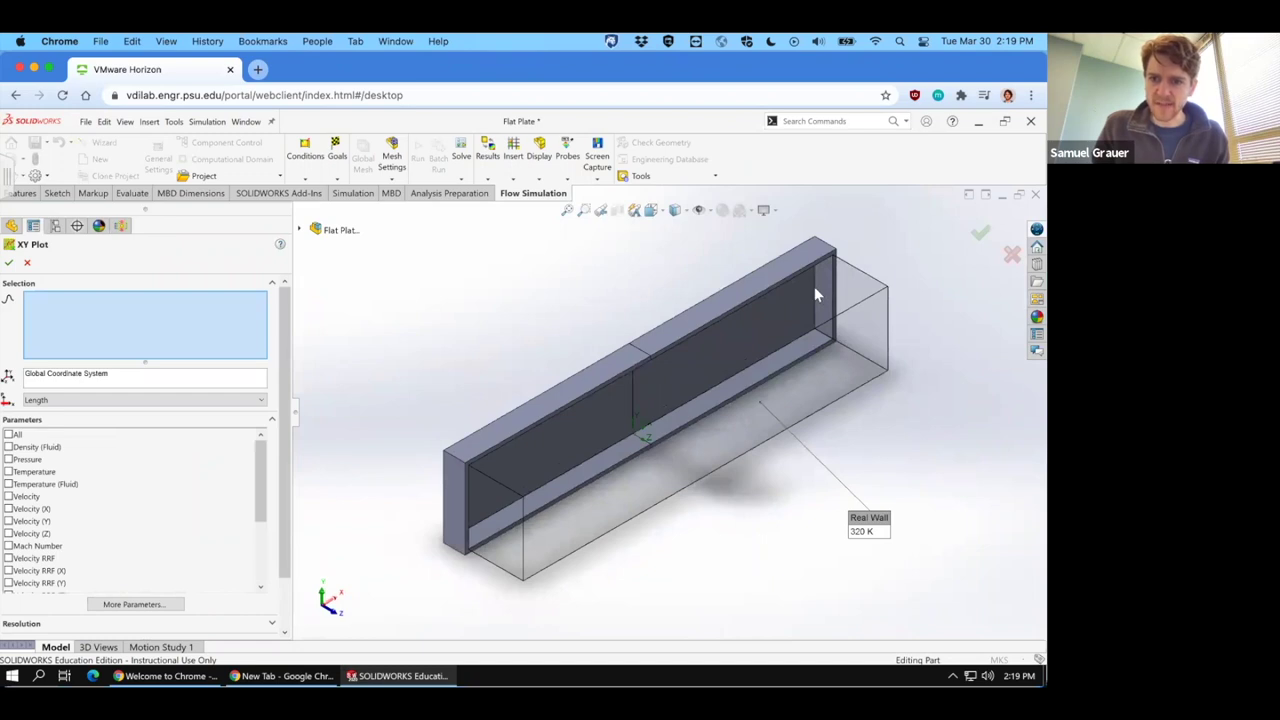
left_click(816, 295)
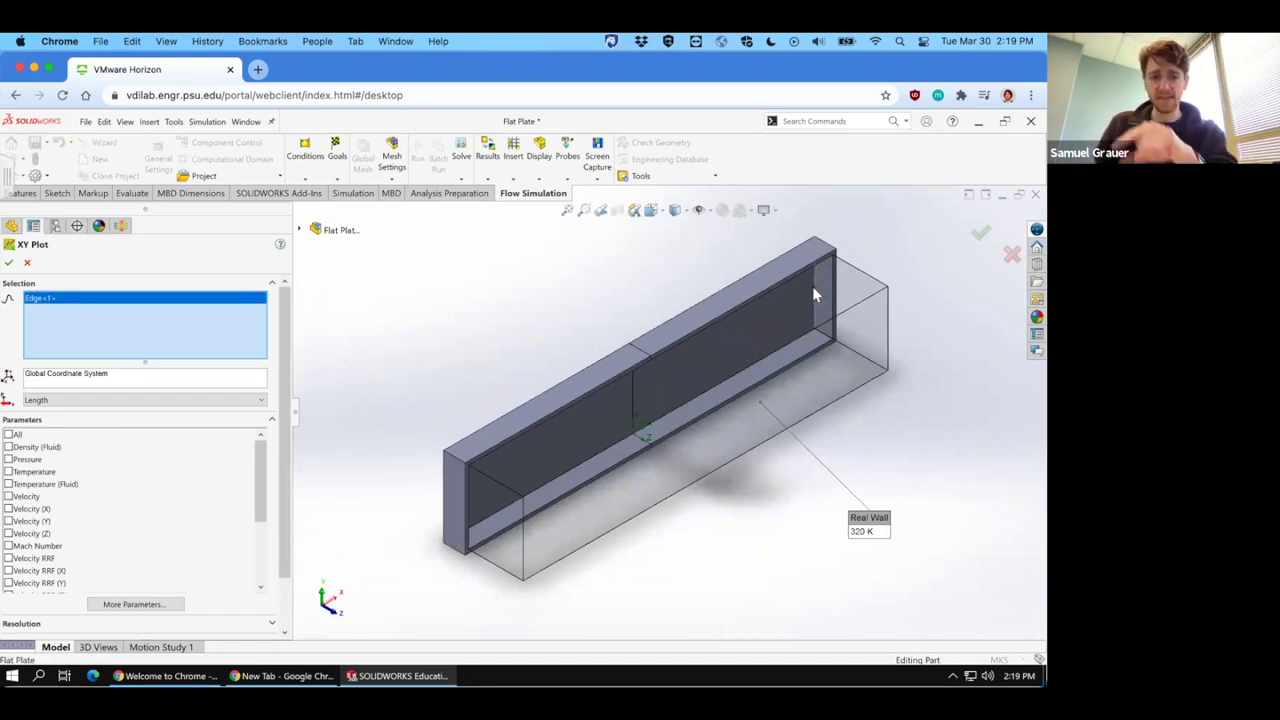
left_click(8, 472)
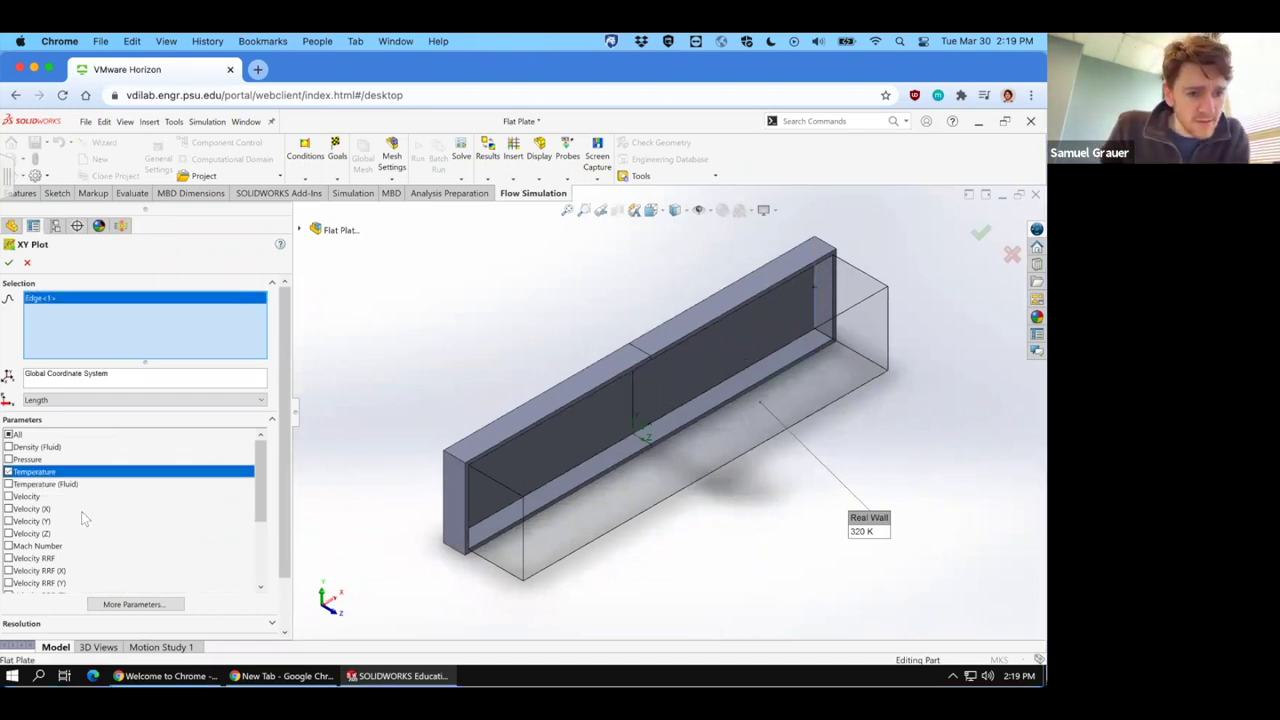
left_click(8, 509)
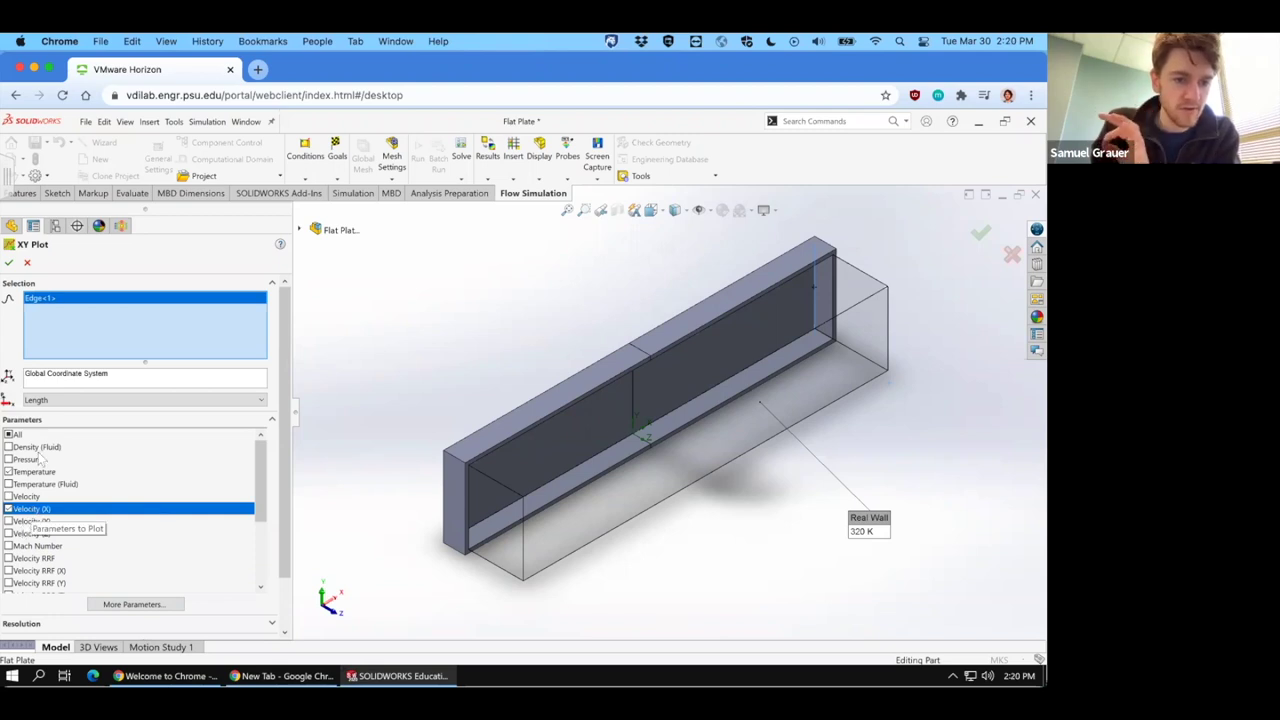
left_click(46, 401)
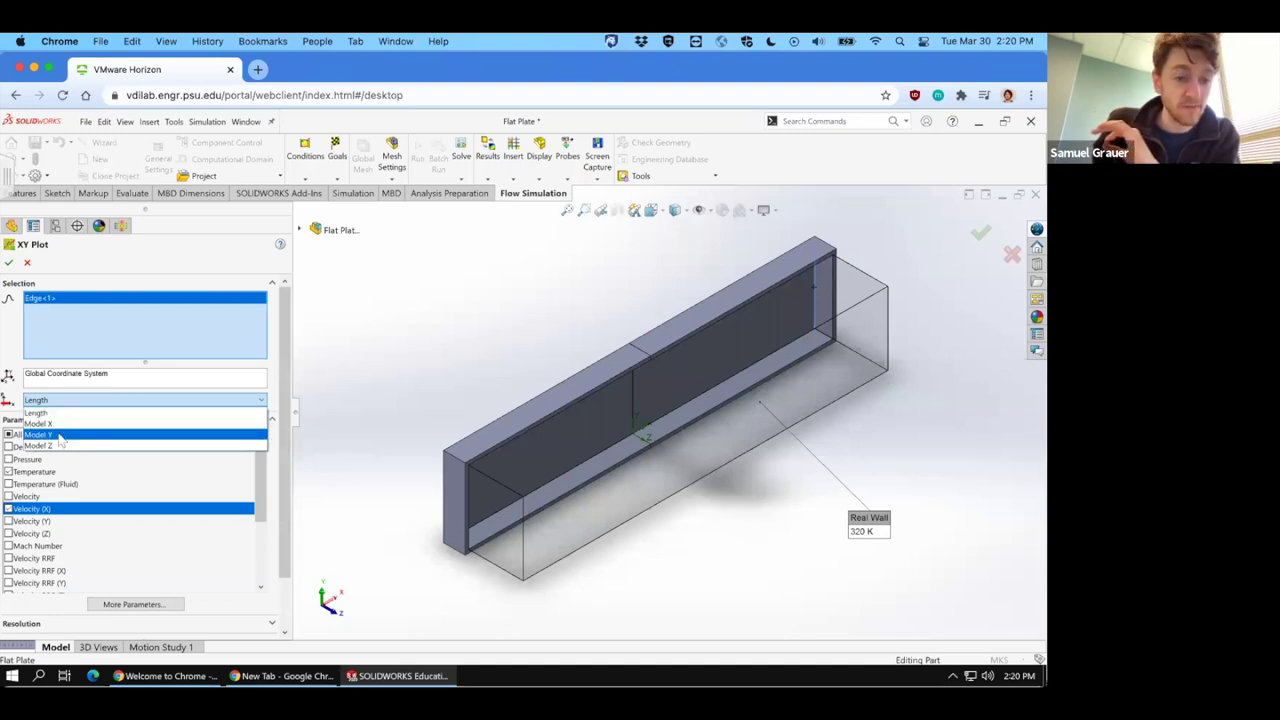
left_click(60, 436)
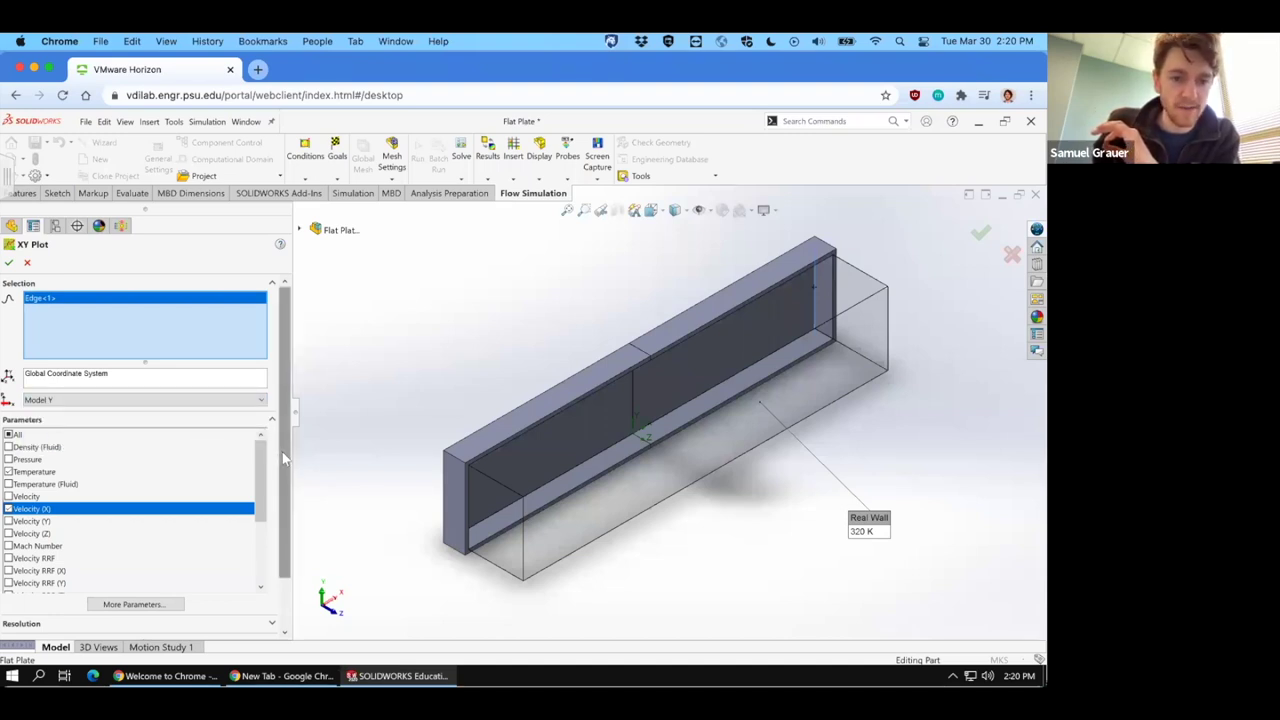
Show the temperature and velocity charts and export the plot data to Excel.
scroll(287, 562, "down", 2)
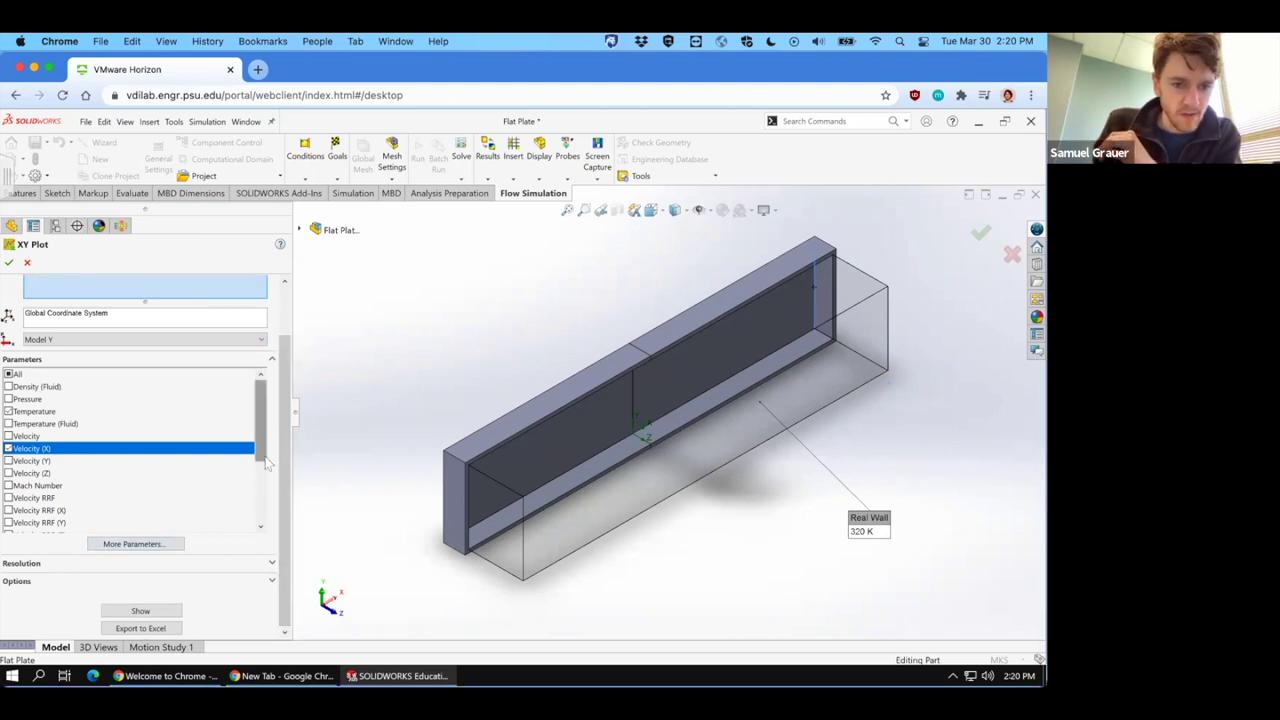
scroll(241, 520, "down", 3)
left_click(140, 610)
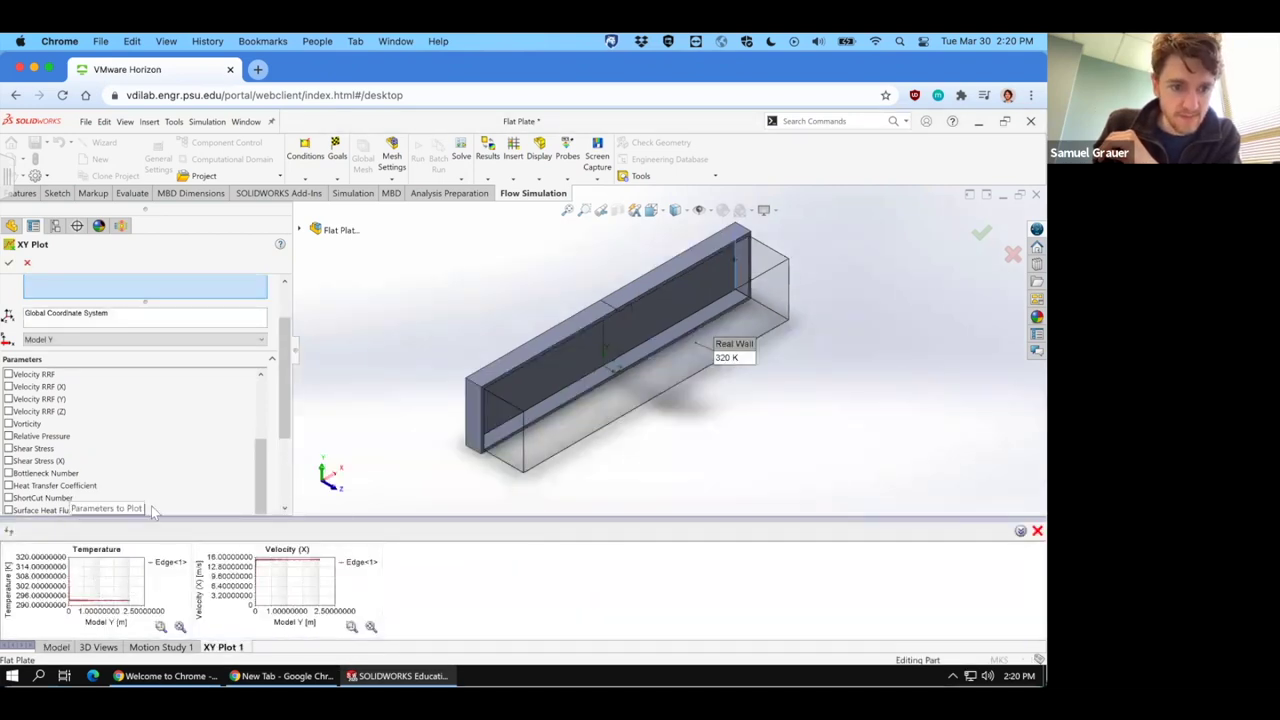
scroll(274, 362, "down", 3)
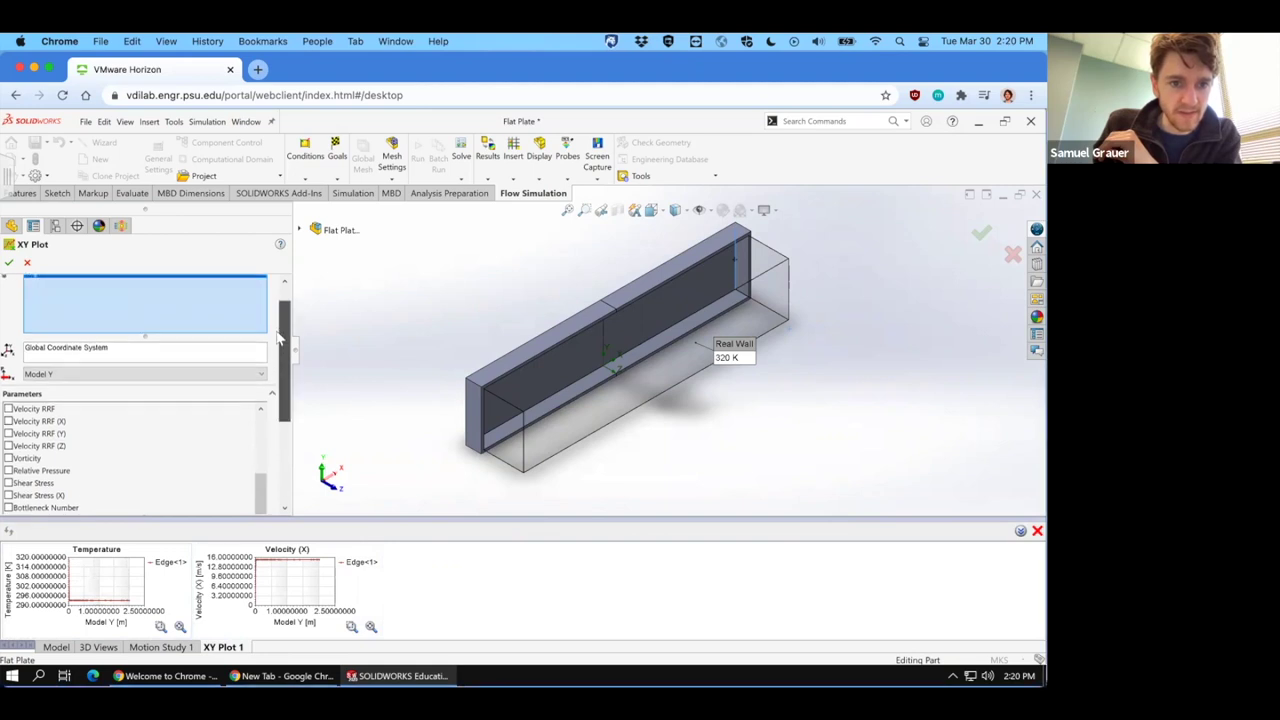
left_click(162, 504)
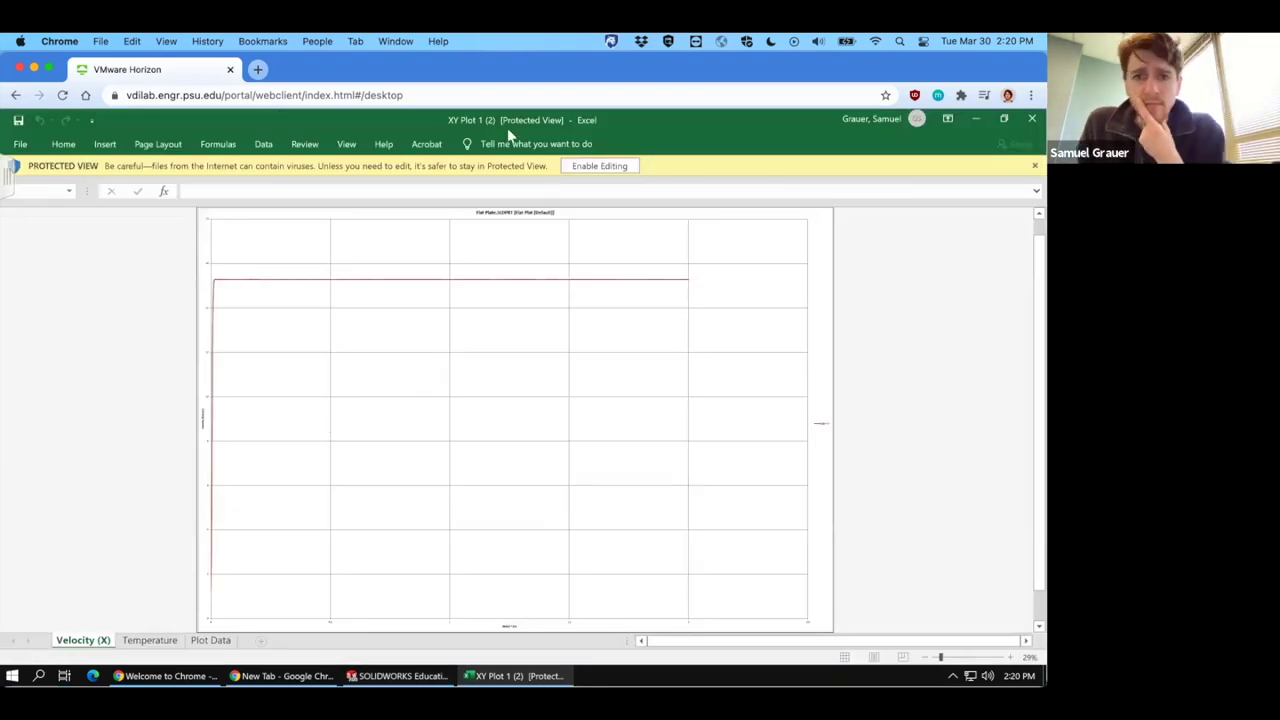
Enable editing, create a new blank workbook, and enter 'Laminar' in cell A1.
left_click(574, 164)
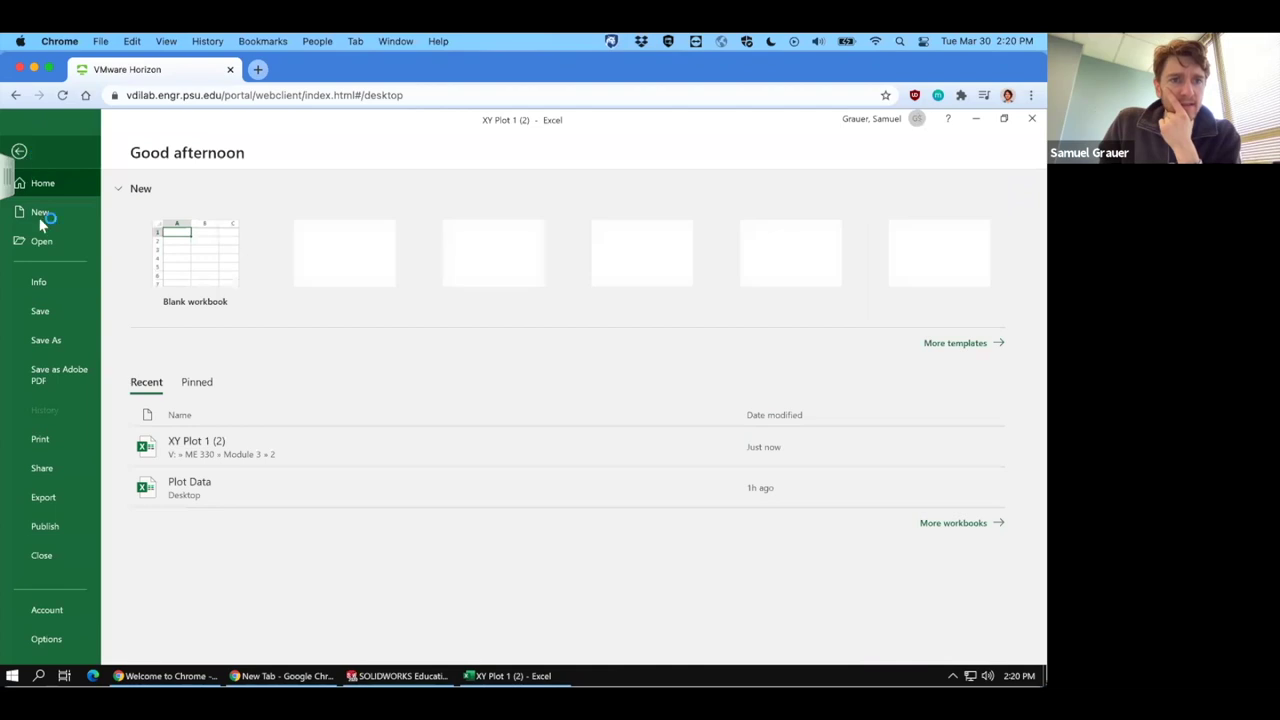
left_click(41, 213)
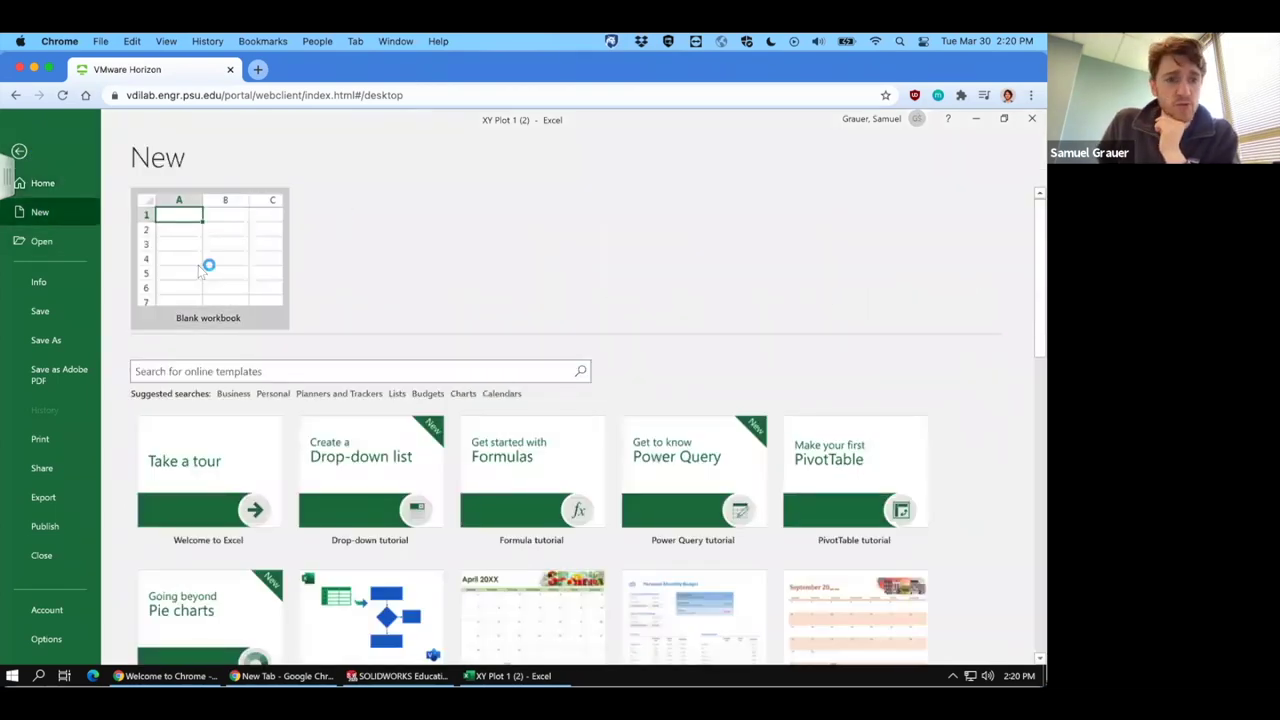
left_click(165, 266)
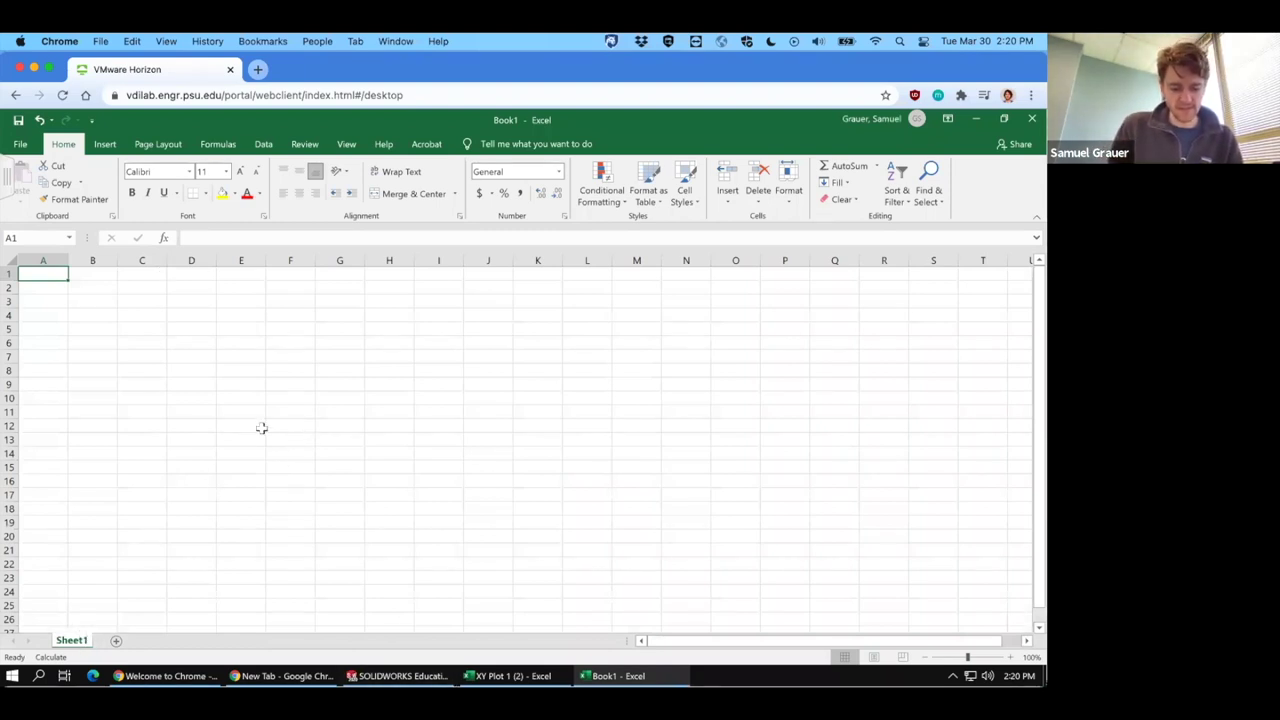
type("Laminar")
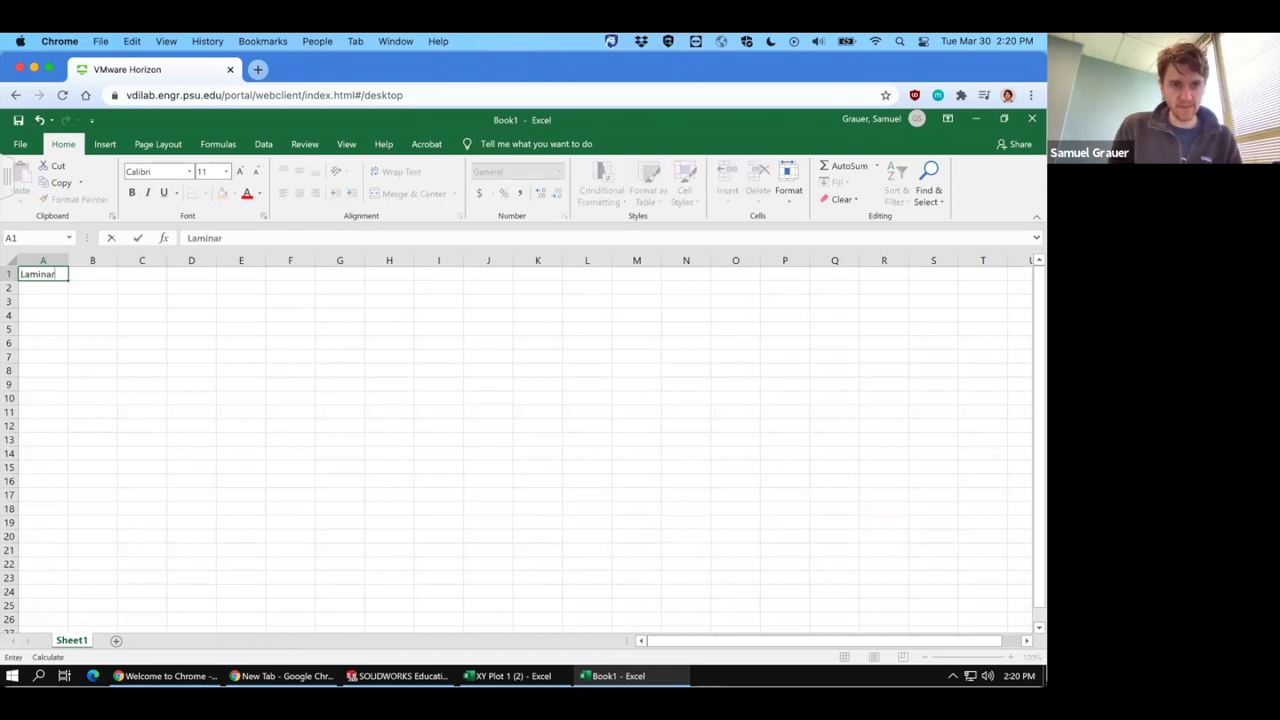
key("Return")
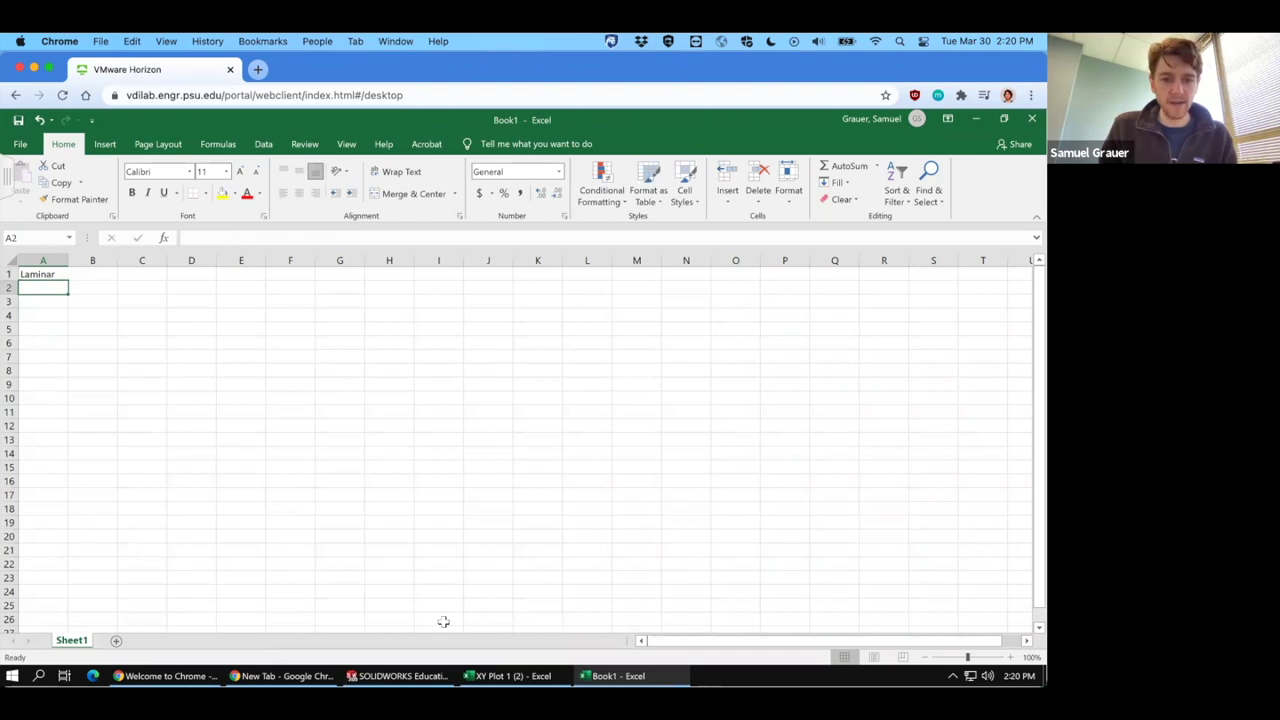
Cut the exported data from the Temperature [K] title to the end on the Plot Data sheet.
left_click(510, 676)
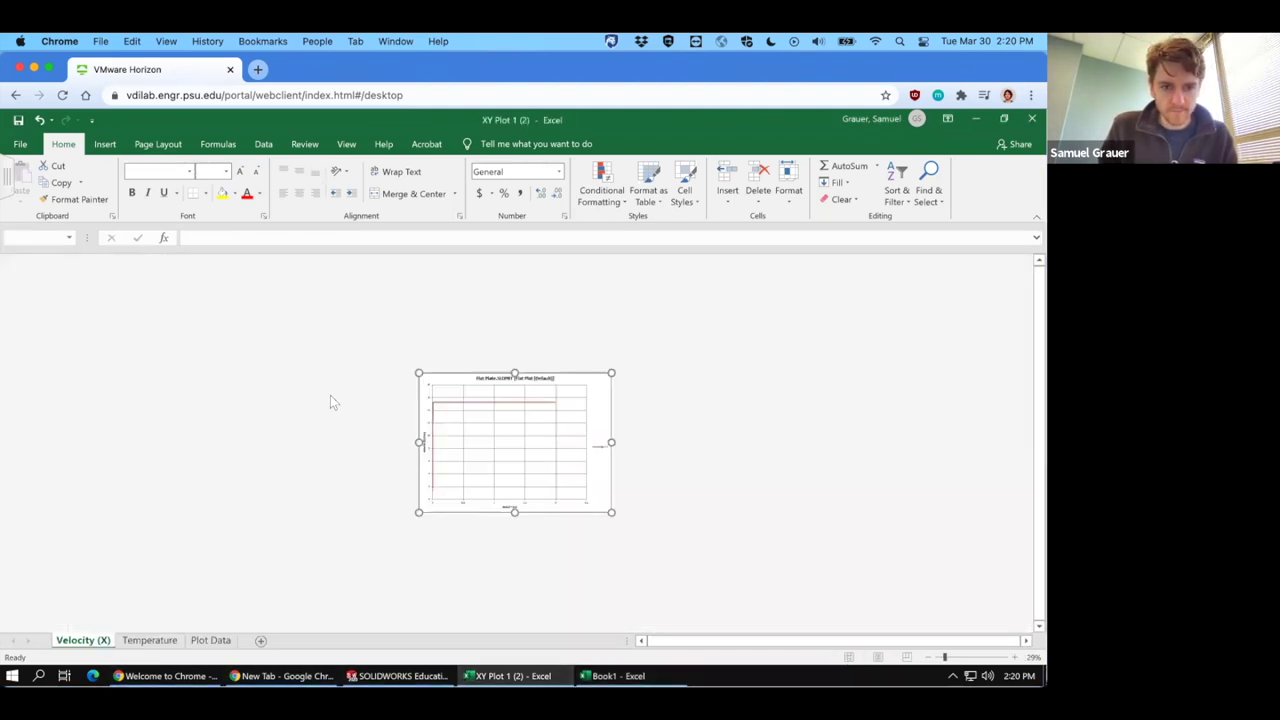
left_click(210, 640)
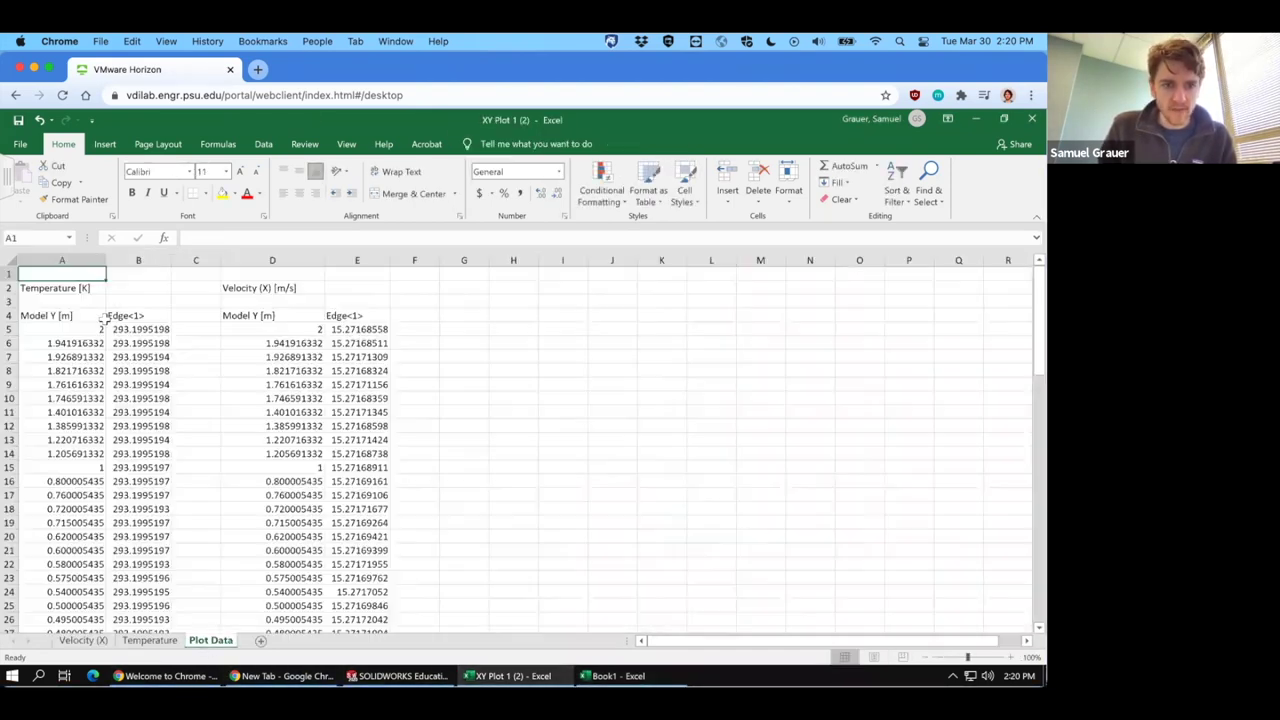
left_click(48, 290)
scroll(345, 476, "down", 6)
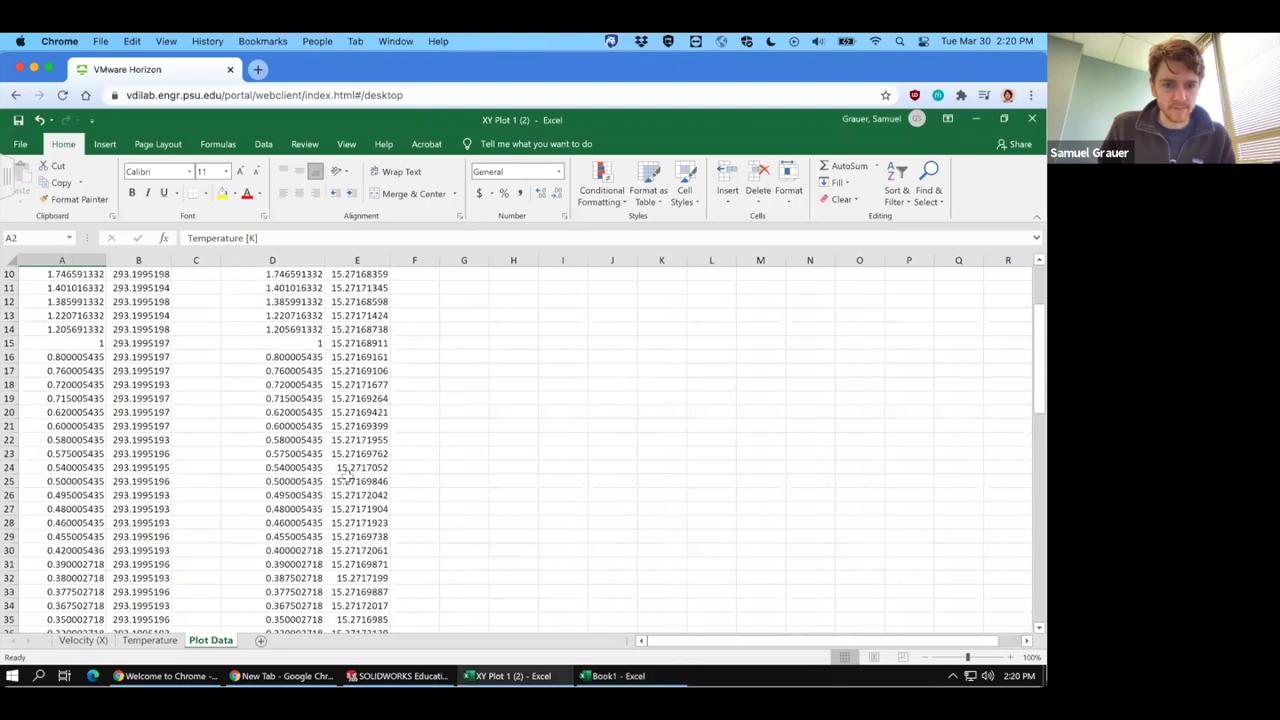
scroll(345, 476, "down", 6)
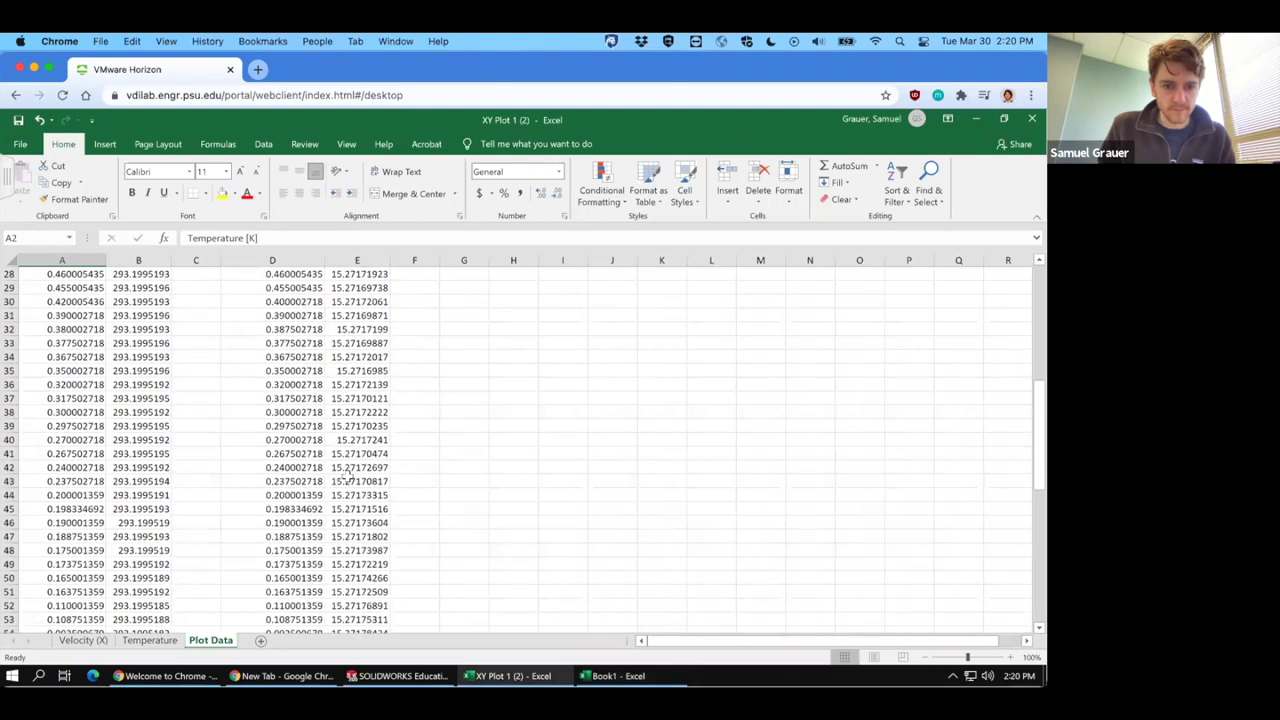
scroll(345, 476, "down", 1)
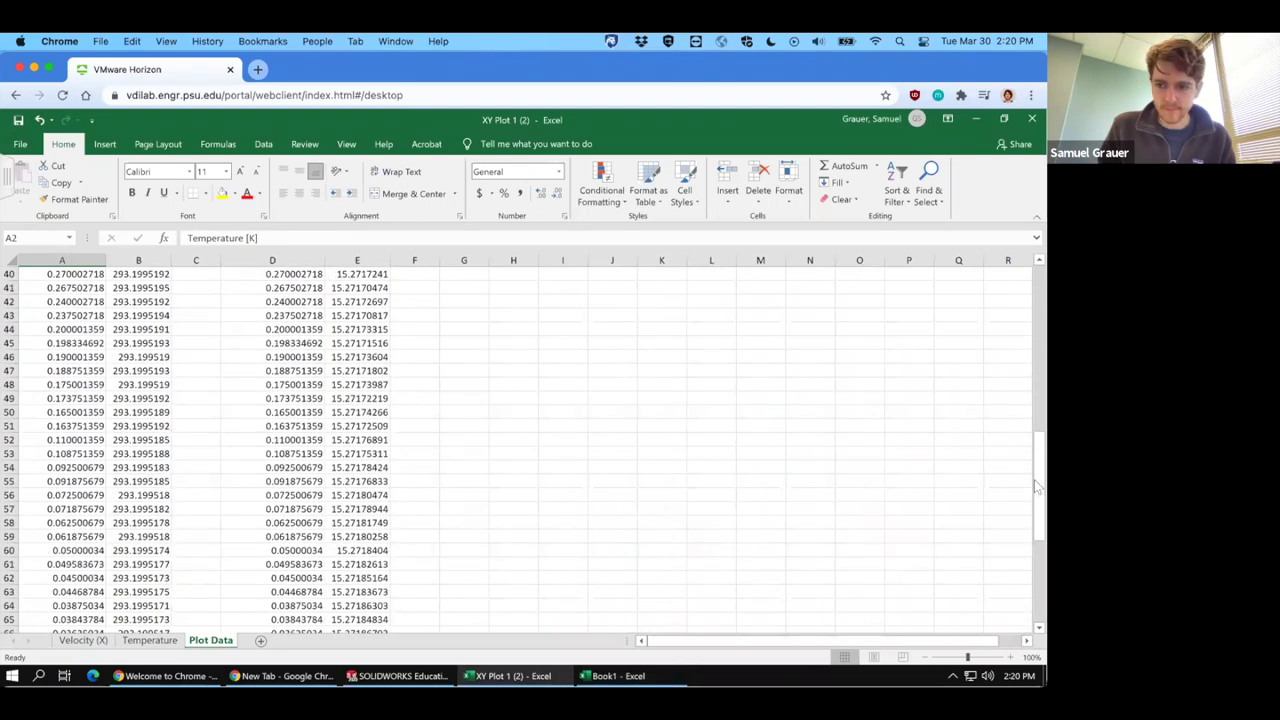
left_click_drag(1037, 487, 1037, 568)
left_click(388, 620, "shift")
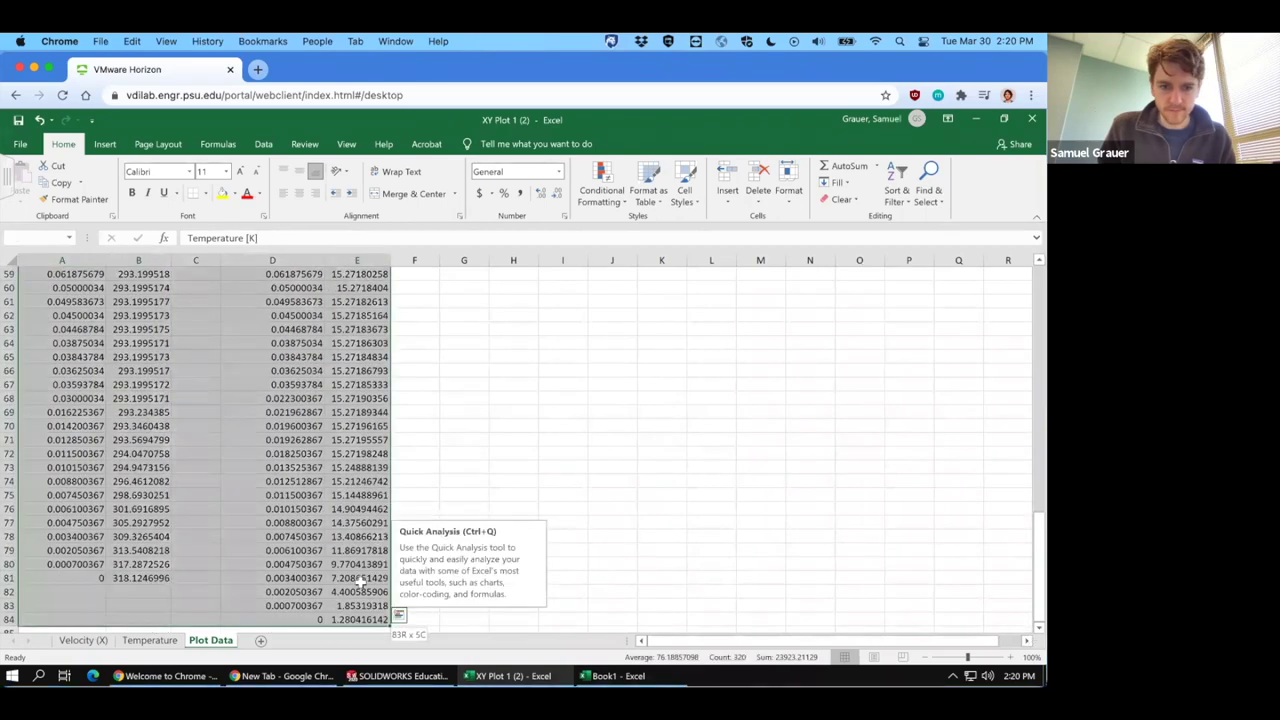
right_click(385, 615)
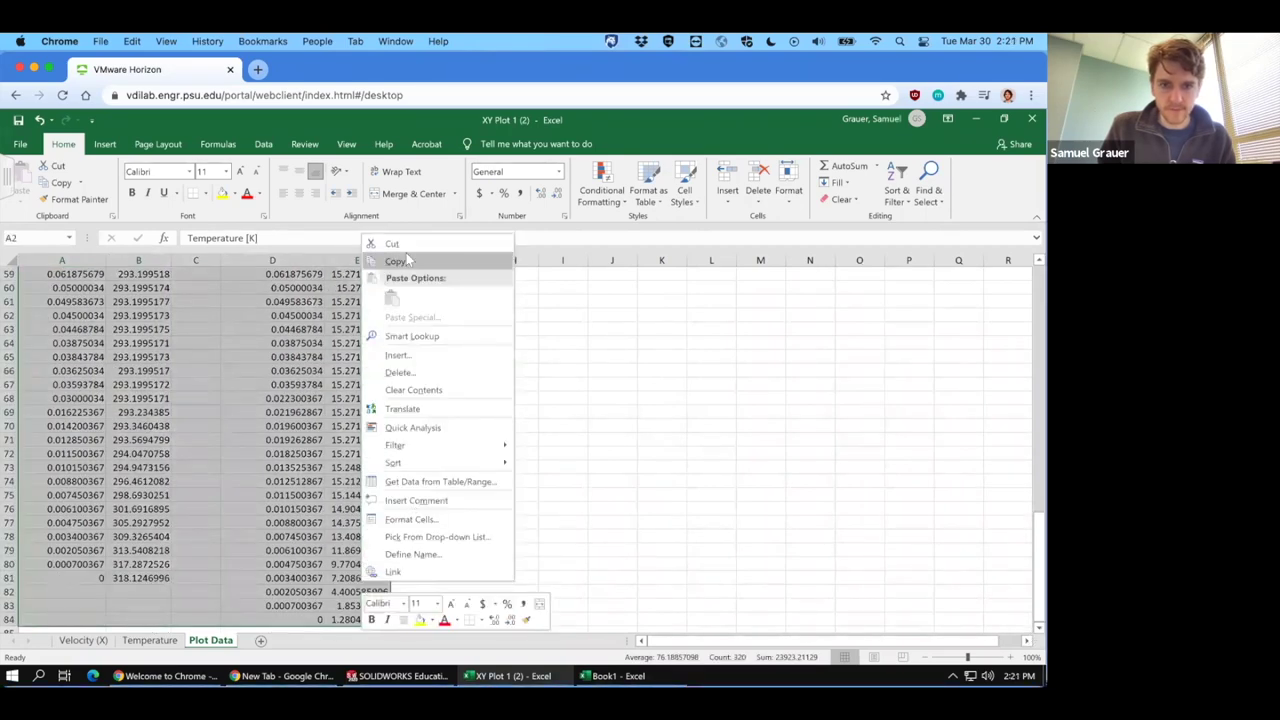
left_click(410, 244)
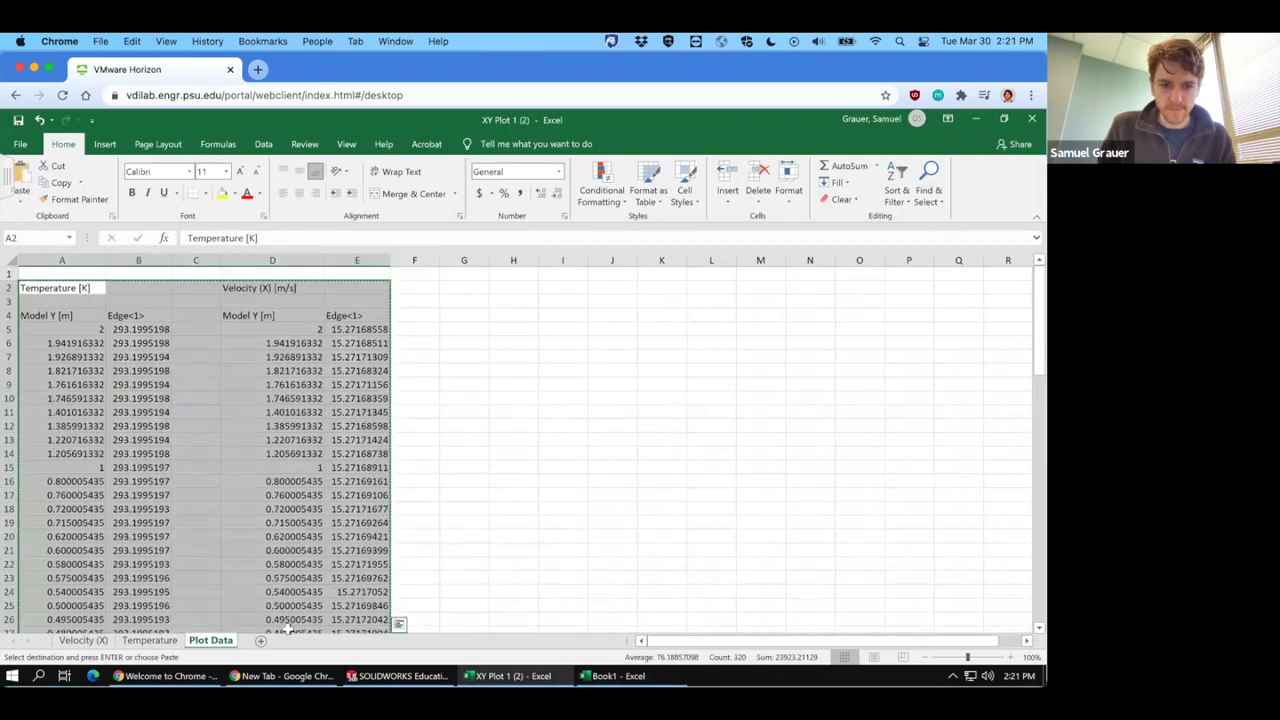
Paste the data at A2 of Book1 and delete the title rows 2–3.
left_click(613, 676)
right_click(42, 286)
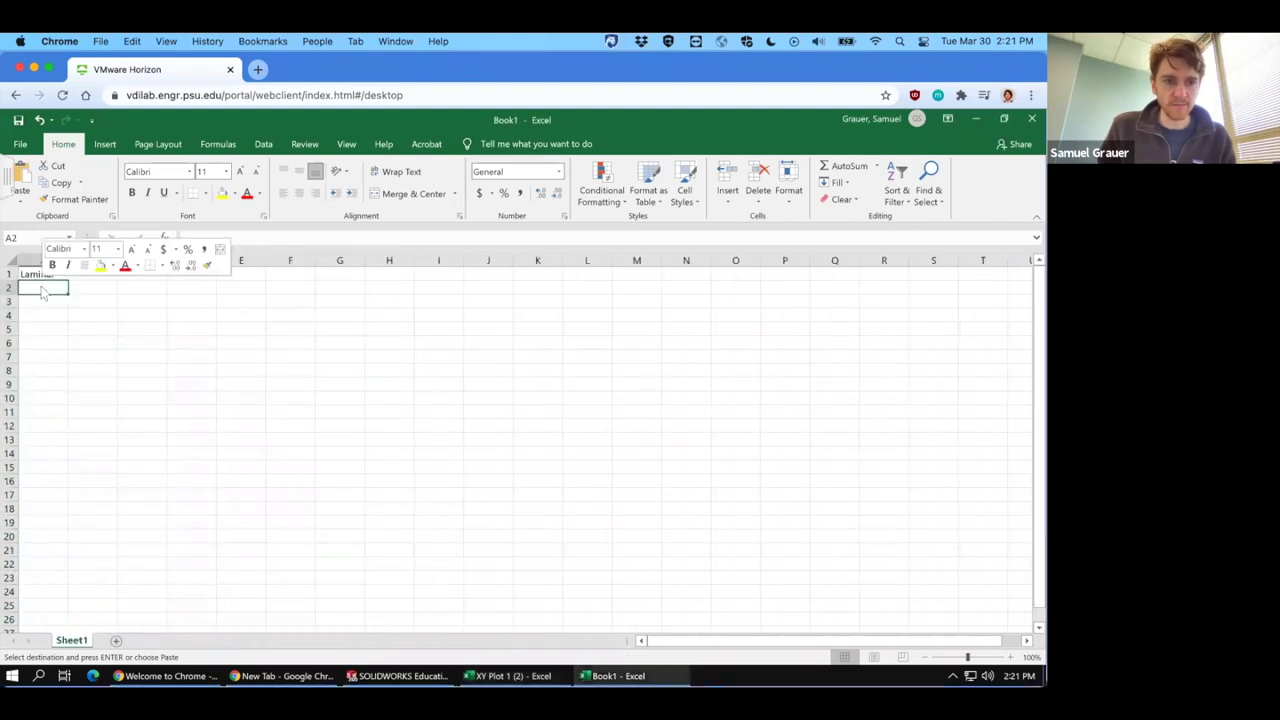
left_click(71, 351)
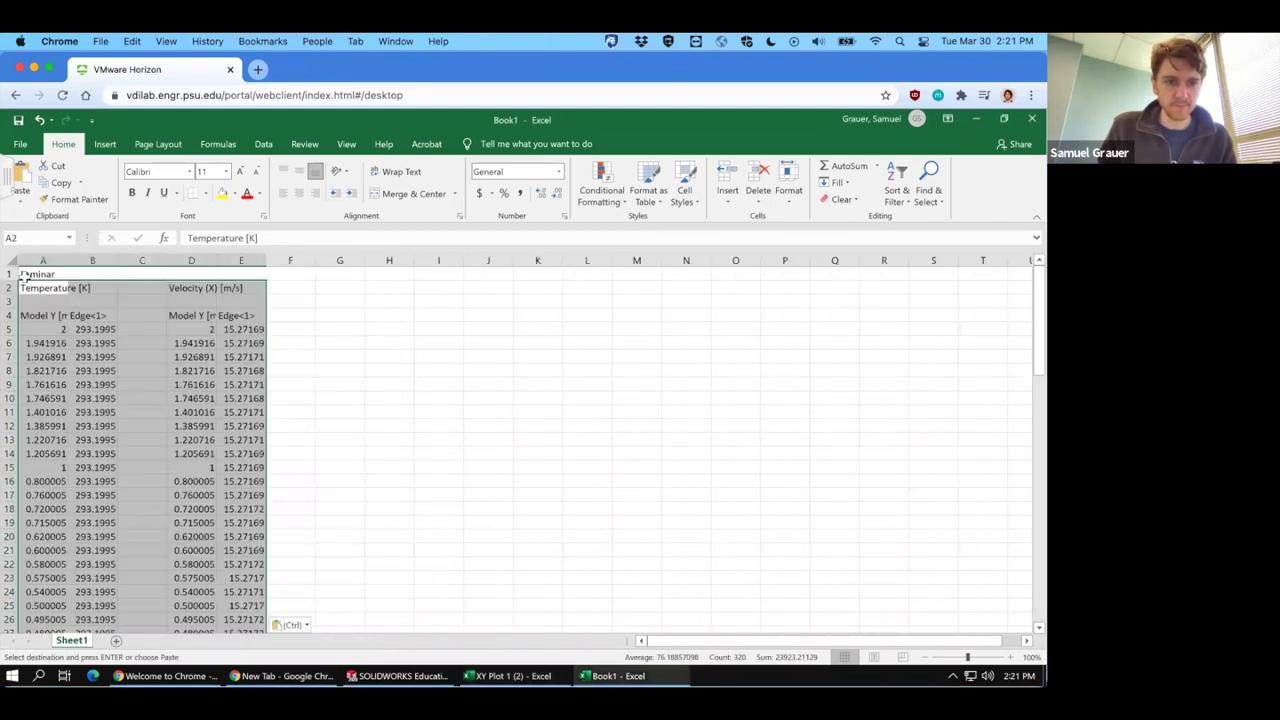
left_click_drag(12, 287, 12, 301)
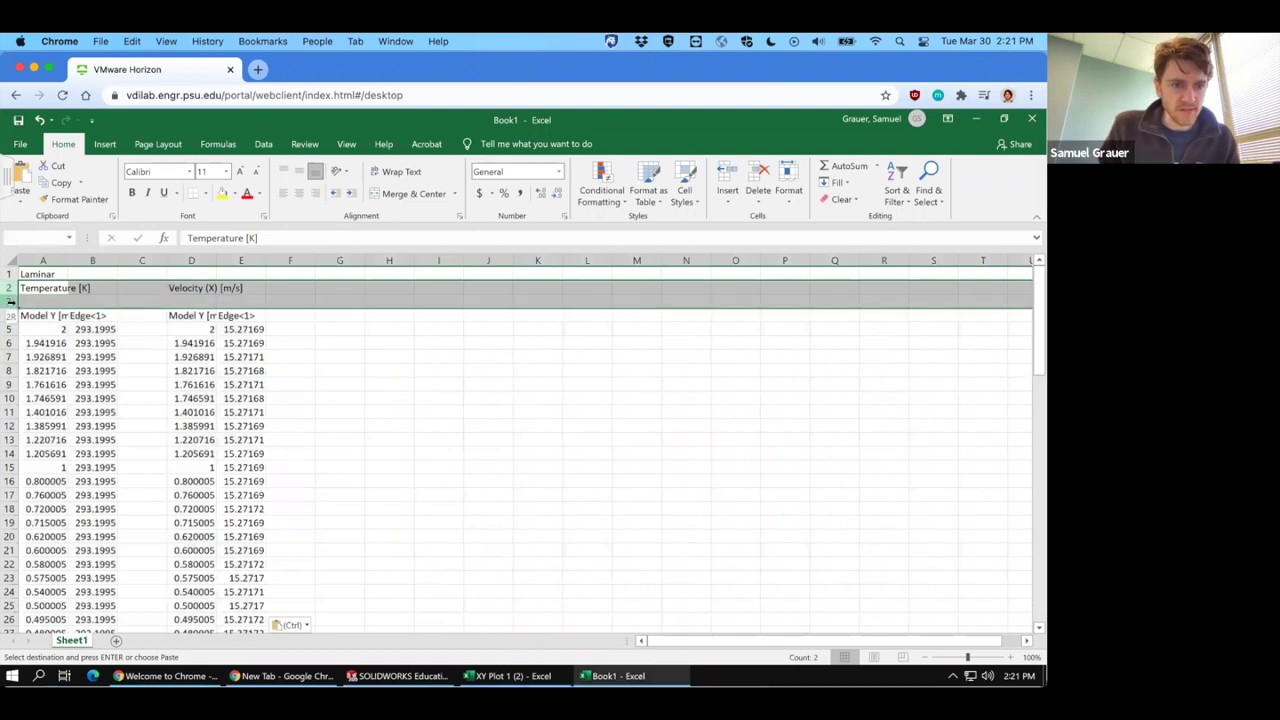
right_click(12, 301)
left_click(88, 425)
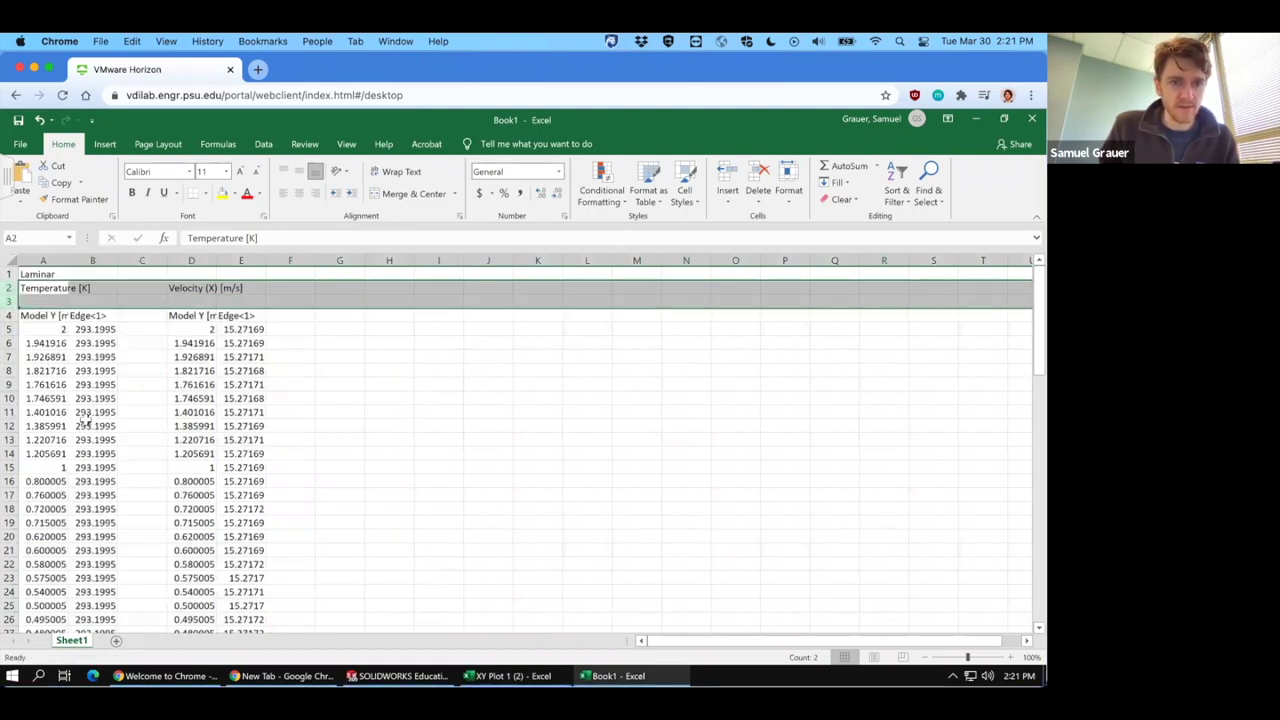
left_click(45, 288)
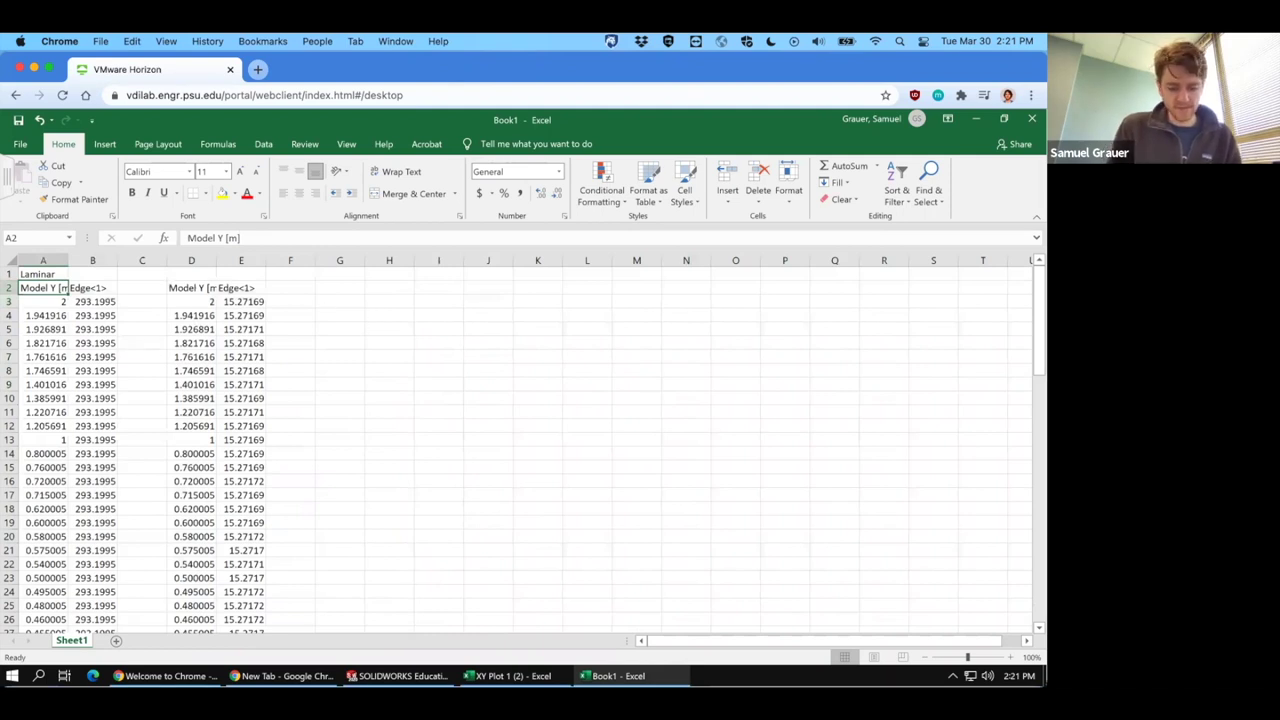
Rename the A2 header to 'y [m]' and the B2 header to 'T [K]'.
type("y [m]")
key("Tab")
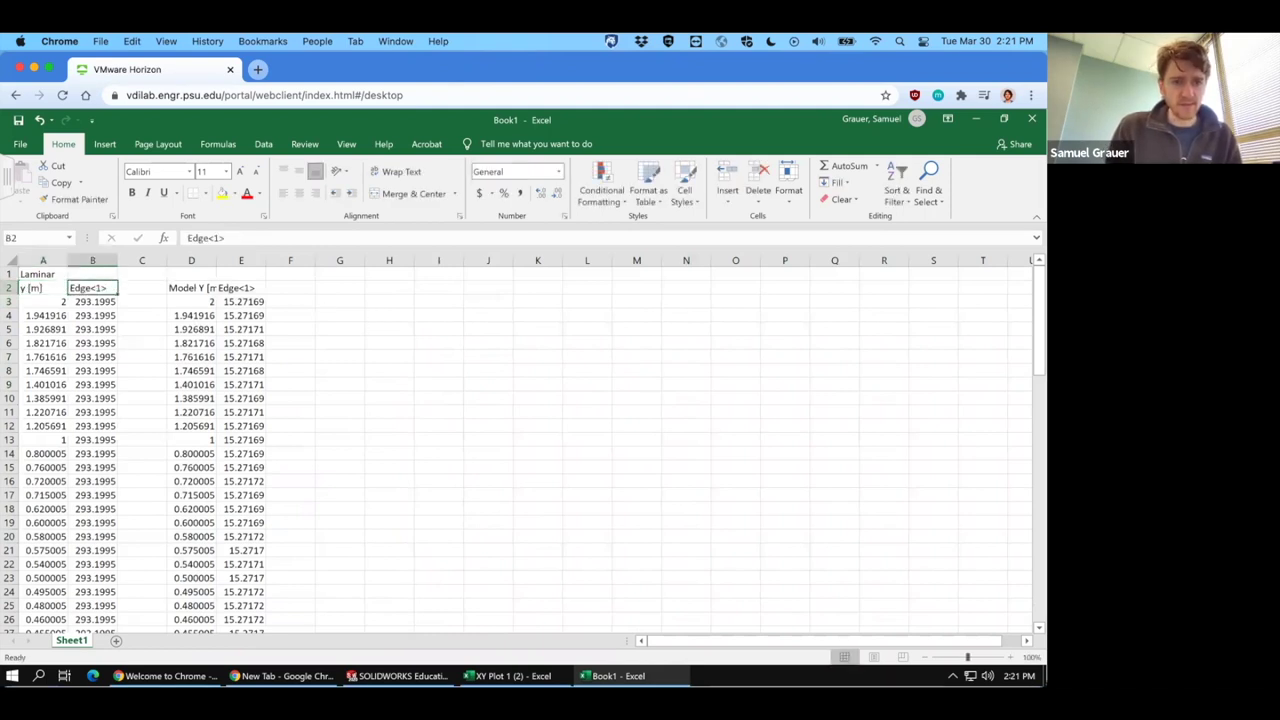
left_click(129, 287)
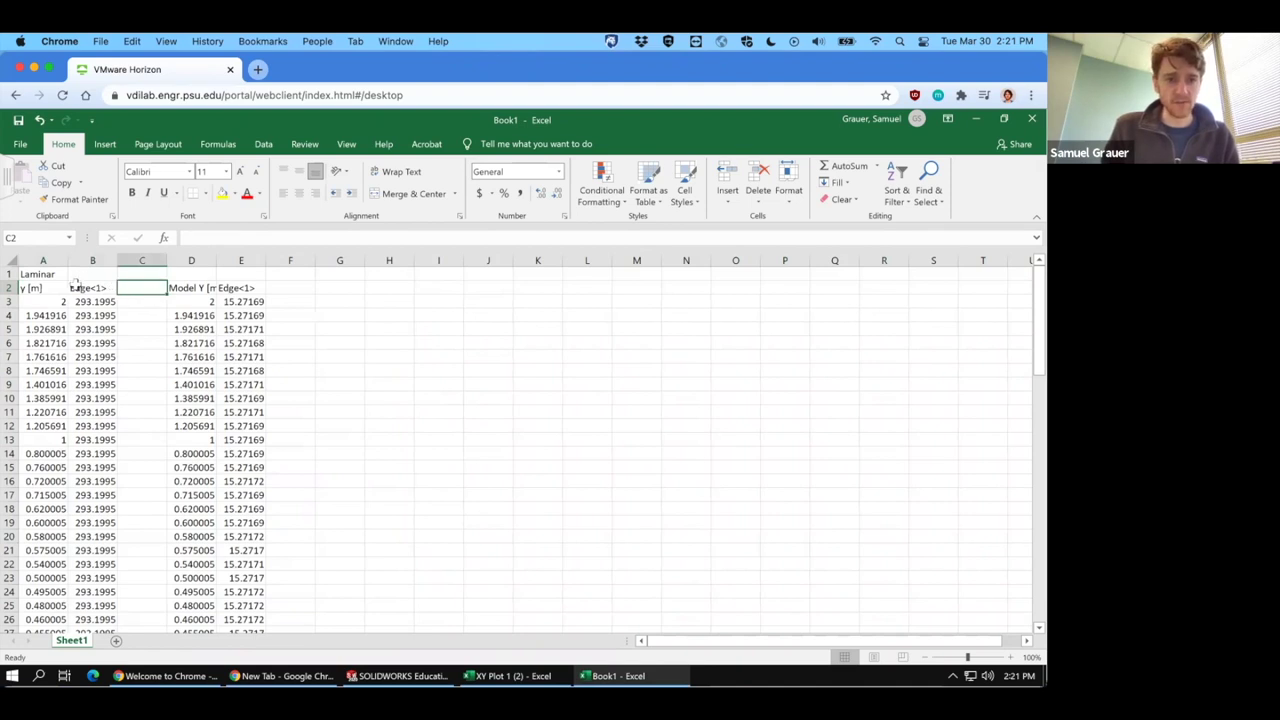
left_click(86, 288)
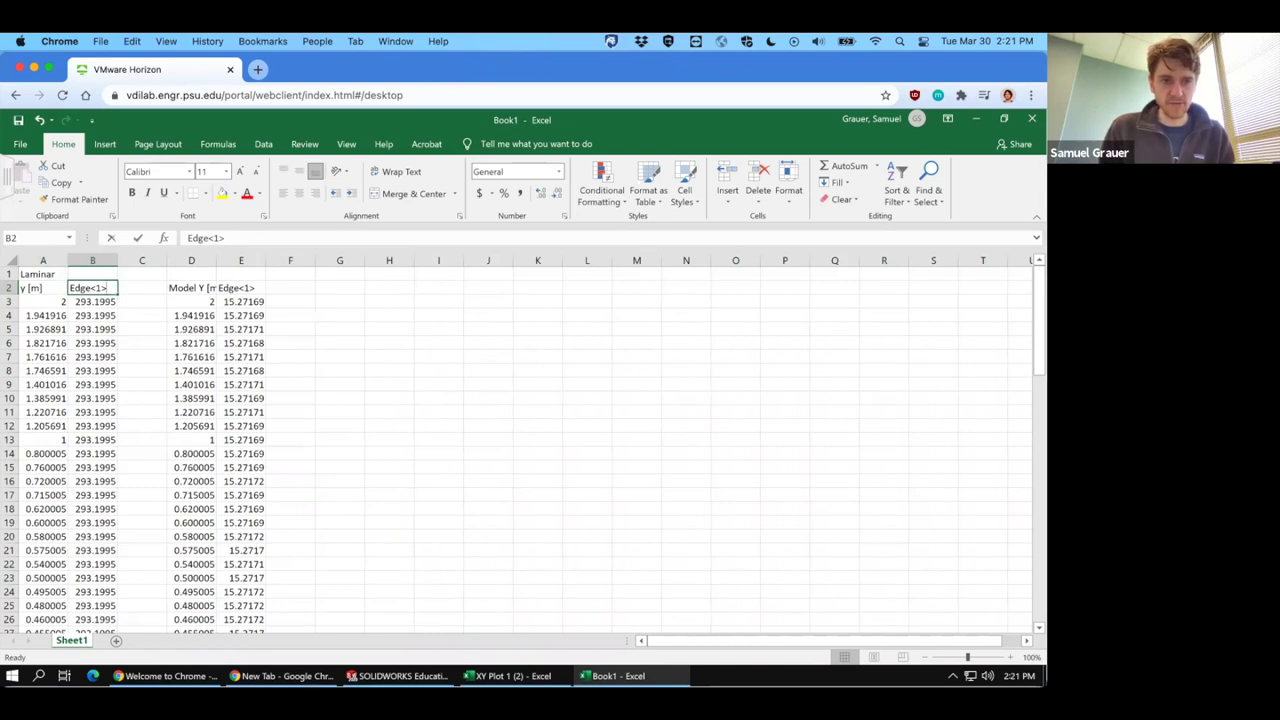
type("T [K")
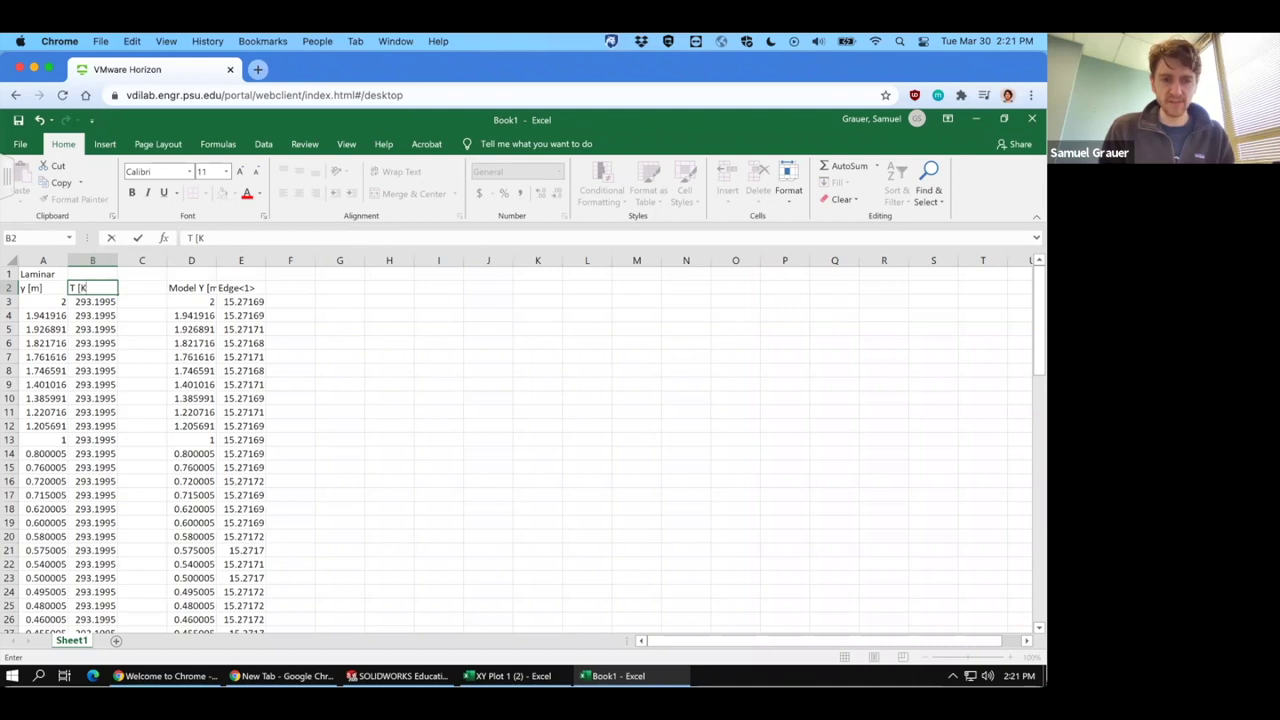
left_click(191, 288)
Rename the D2 header to 'y [m]' and E2 to 'u', then reopen E2 for editing.
type("y")
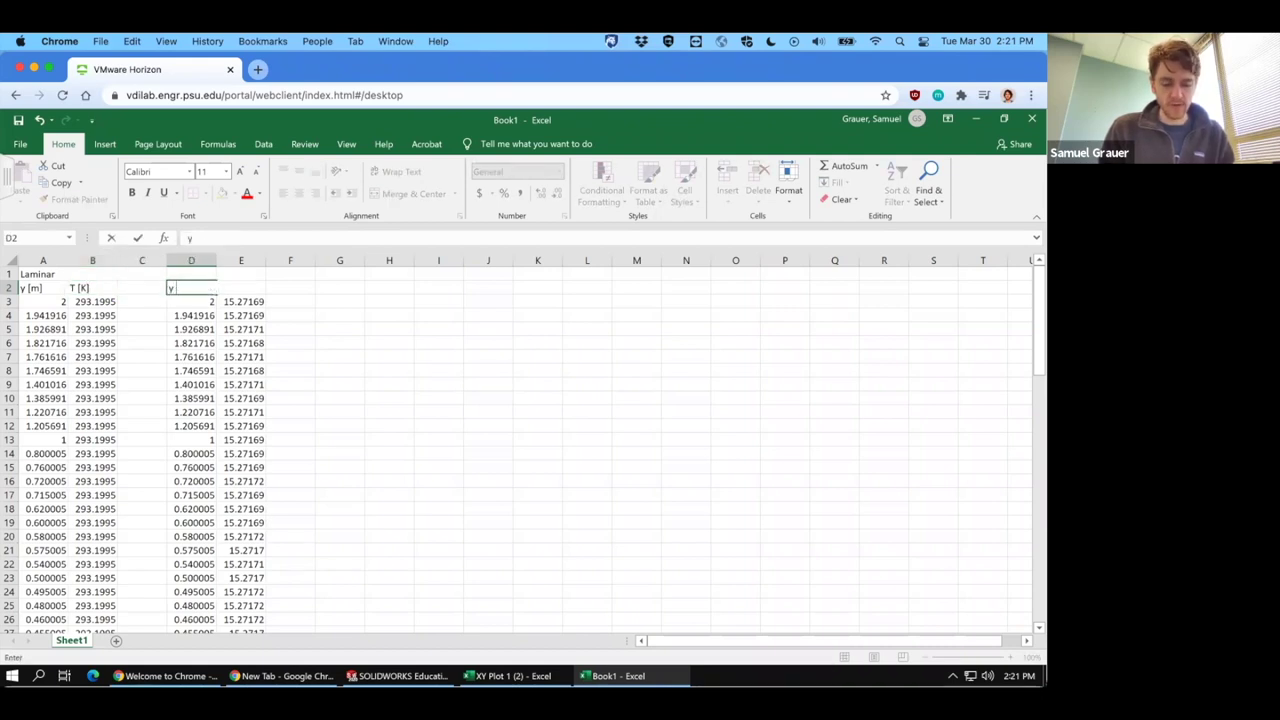
type(" [m]")
key("Tab")
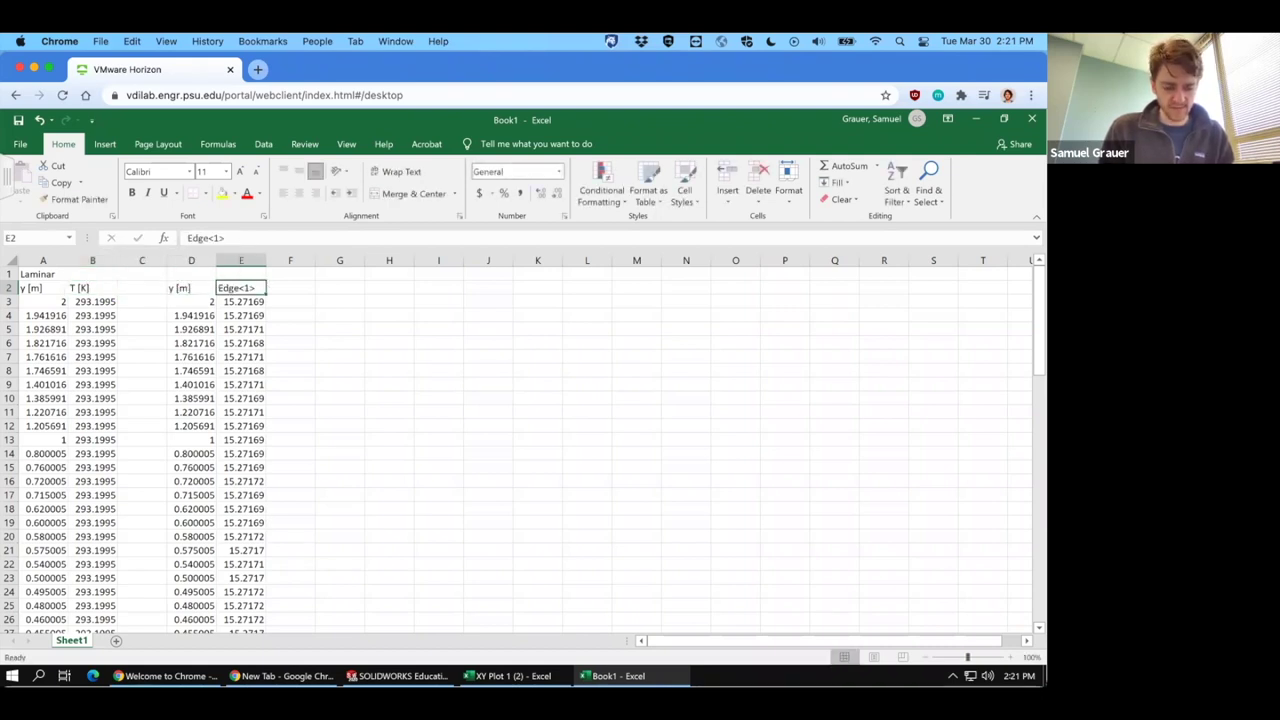
type("u")
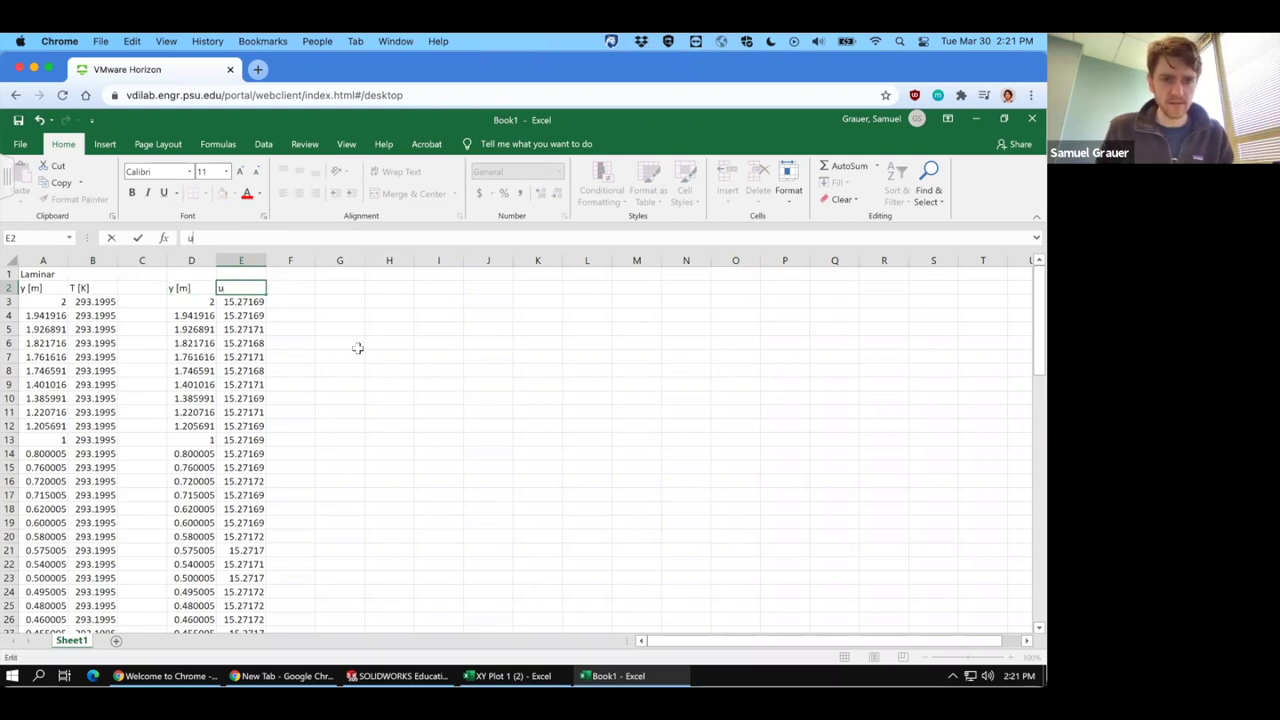
left_click(389, 412)
left_click(241, 288)
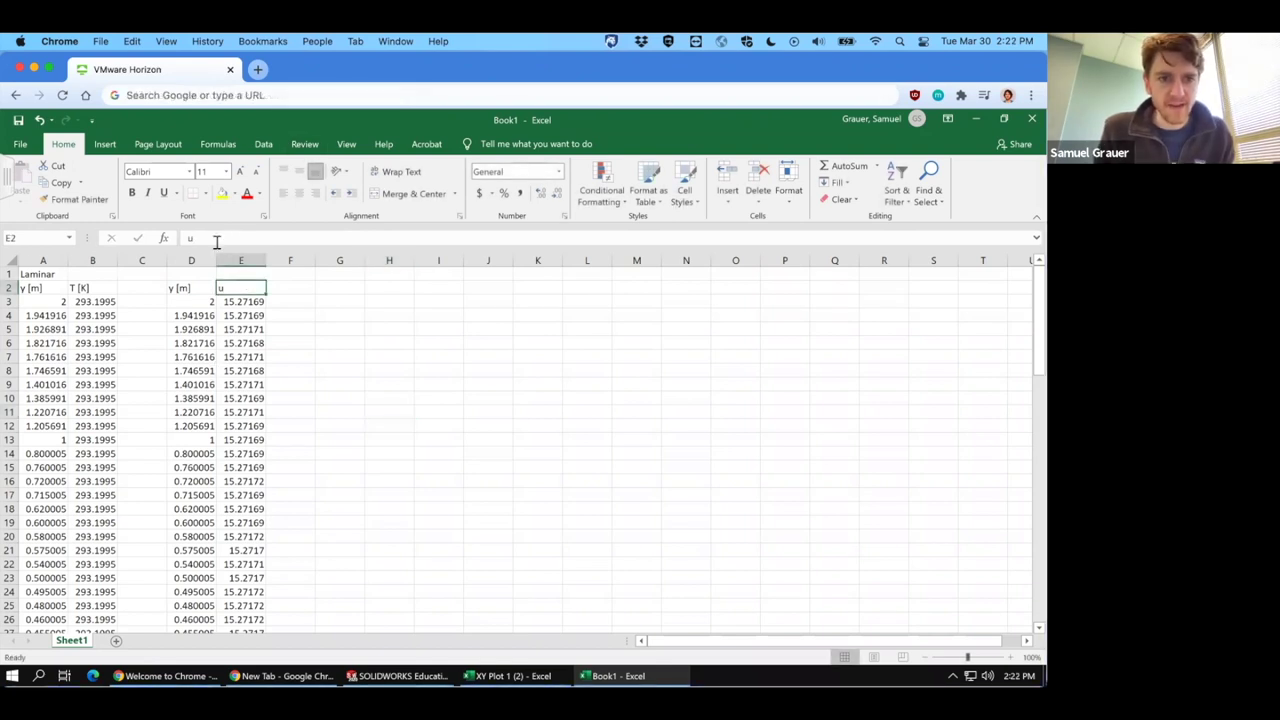
left_click(216, 241)
Make E2 read 'ux [m/s]' with subscript x and italicize headers A2:E2.
type("x [m/s")
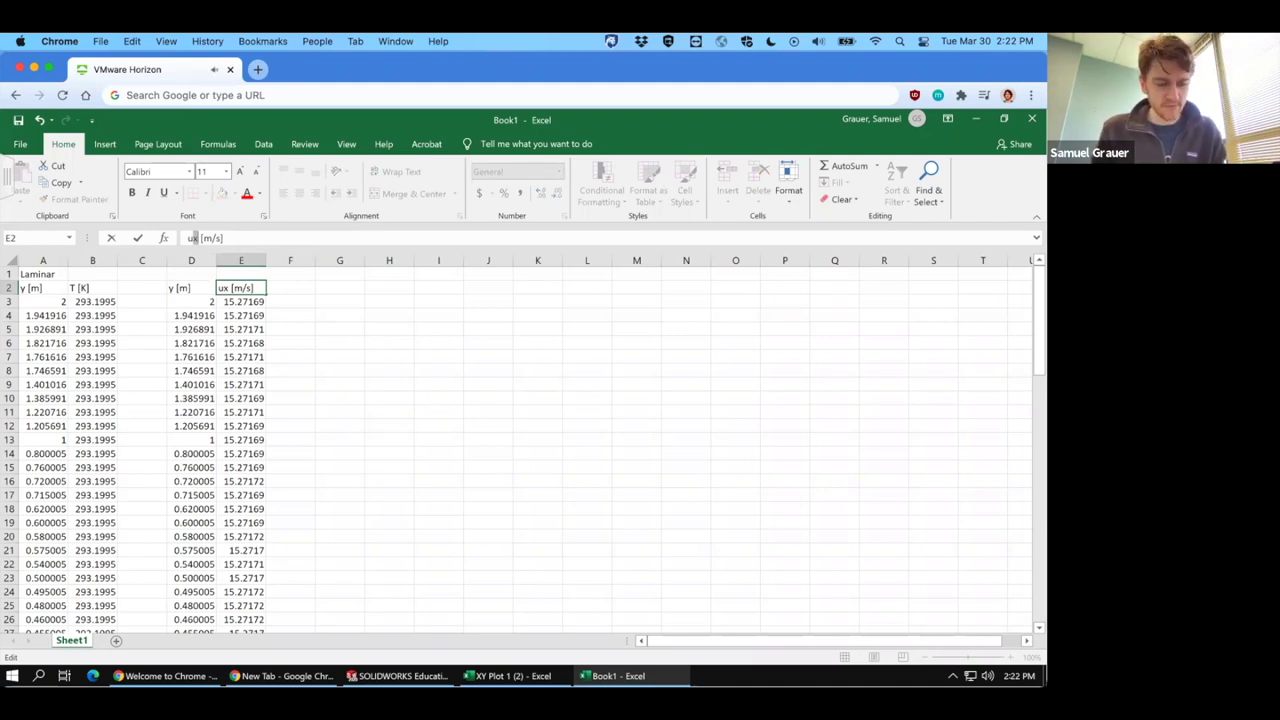
key("ctrl+1")
left_click(385, 419)
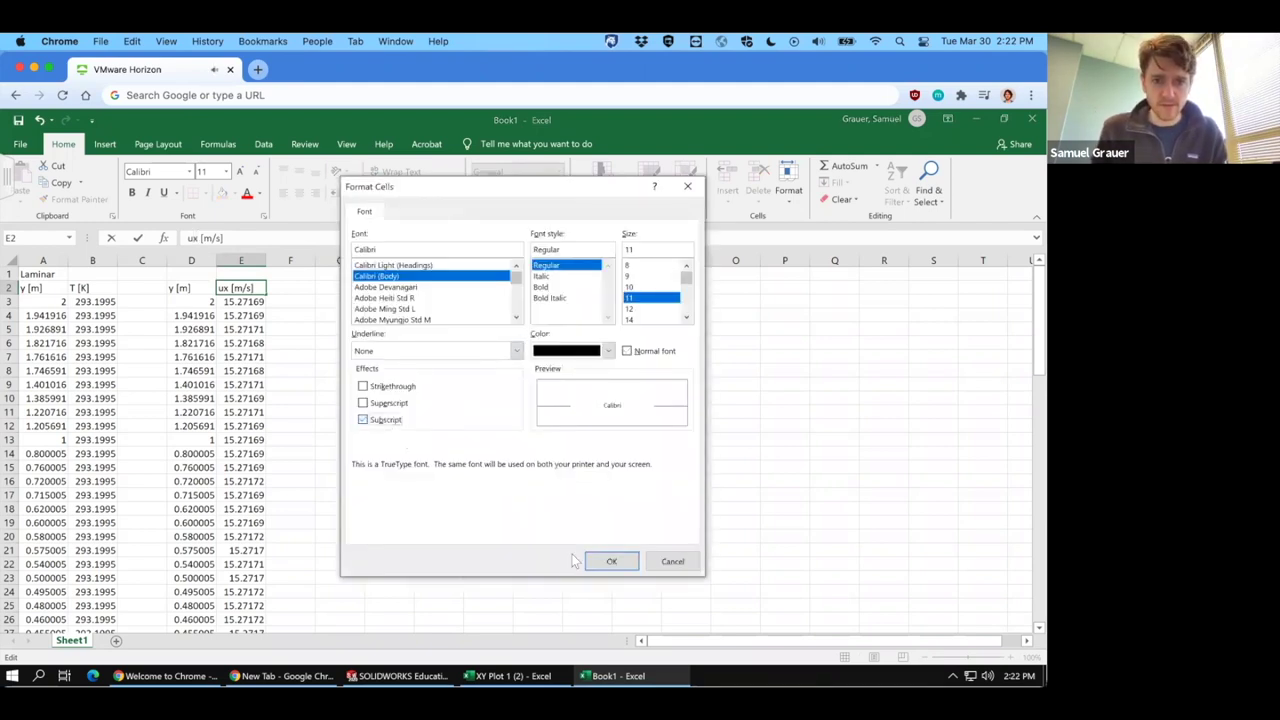
left_click(612, 562)
left_click(400, 398)
left_click_drag(240, 288, 50, 288)
key("ctrl+i")
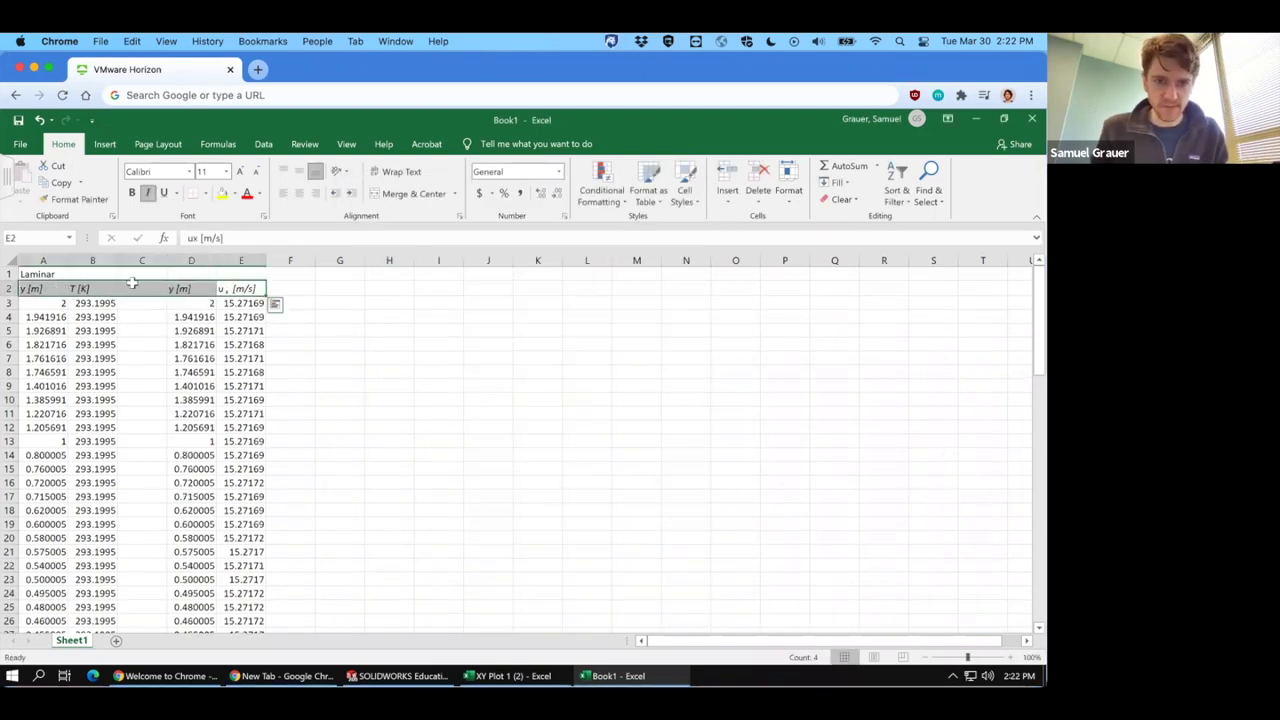
Merge and center the Laminar title across A1:E1 and make it bold.
left_click_drag(240, 275, 40, 274)
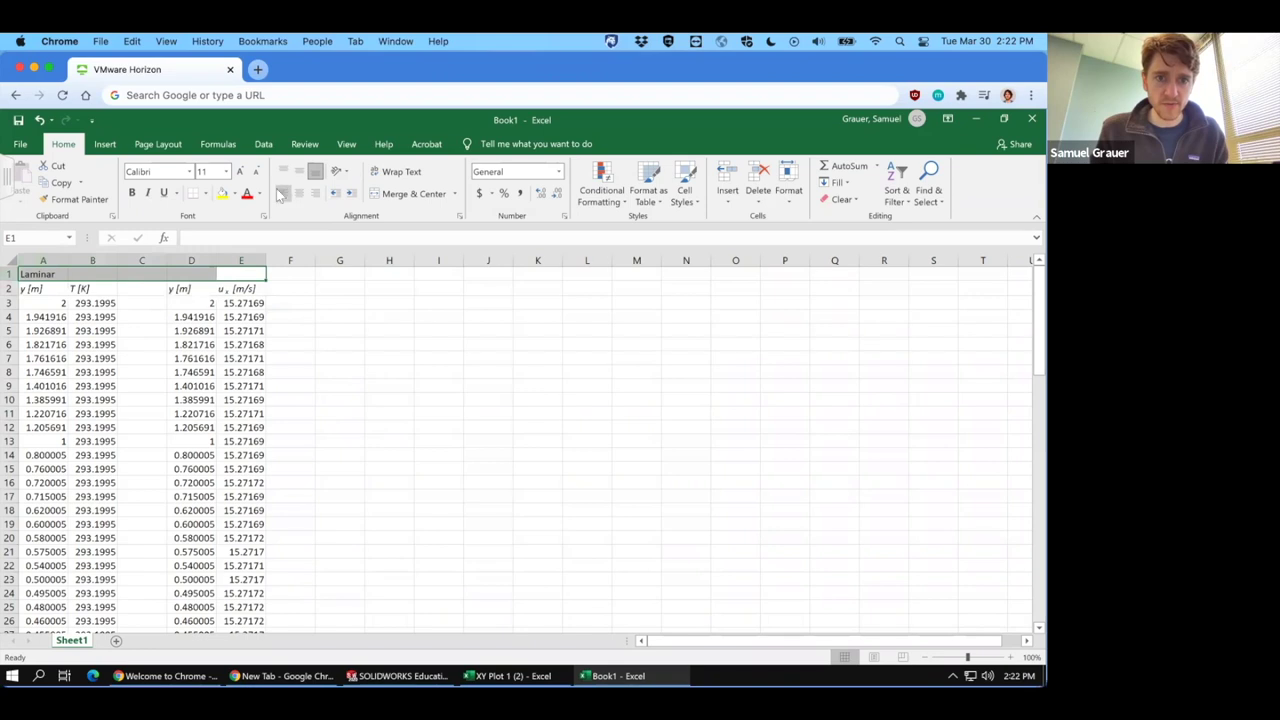
left_click(411, 194)
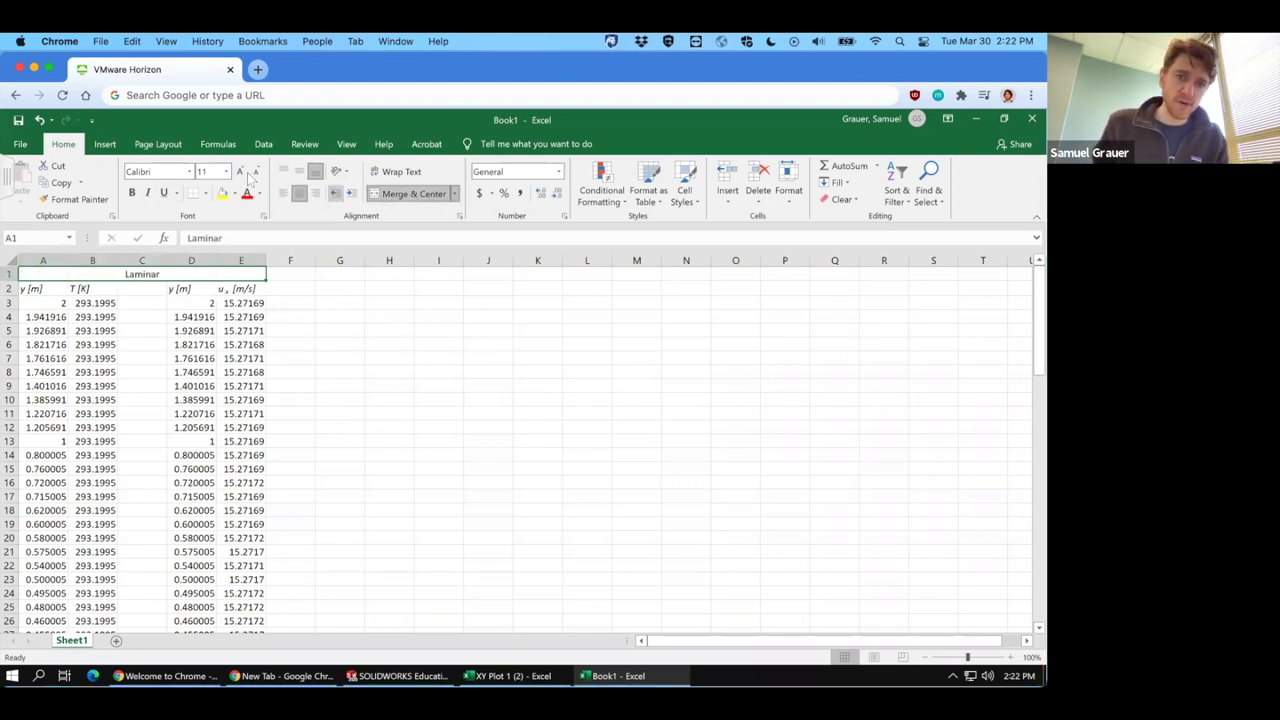
left_click(131, 193)
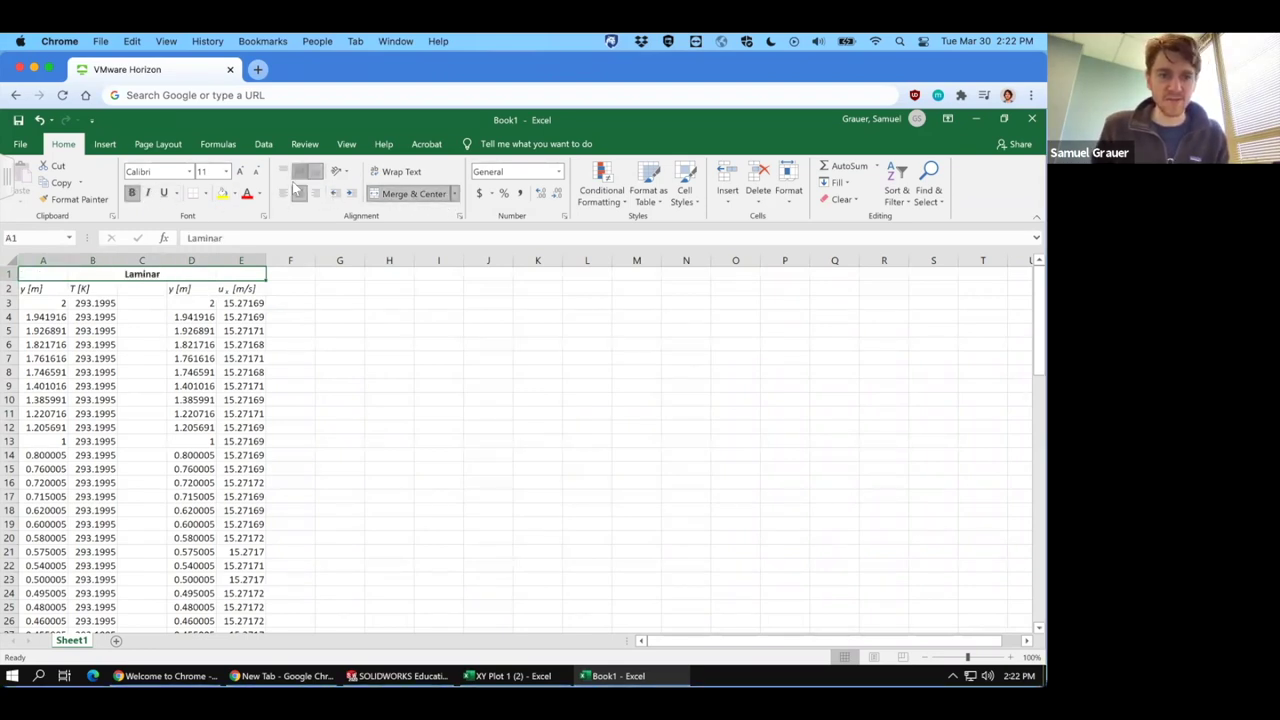
left_click_drag(224, 289, 30, 289)
left_click(148, 193)
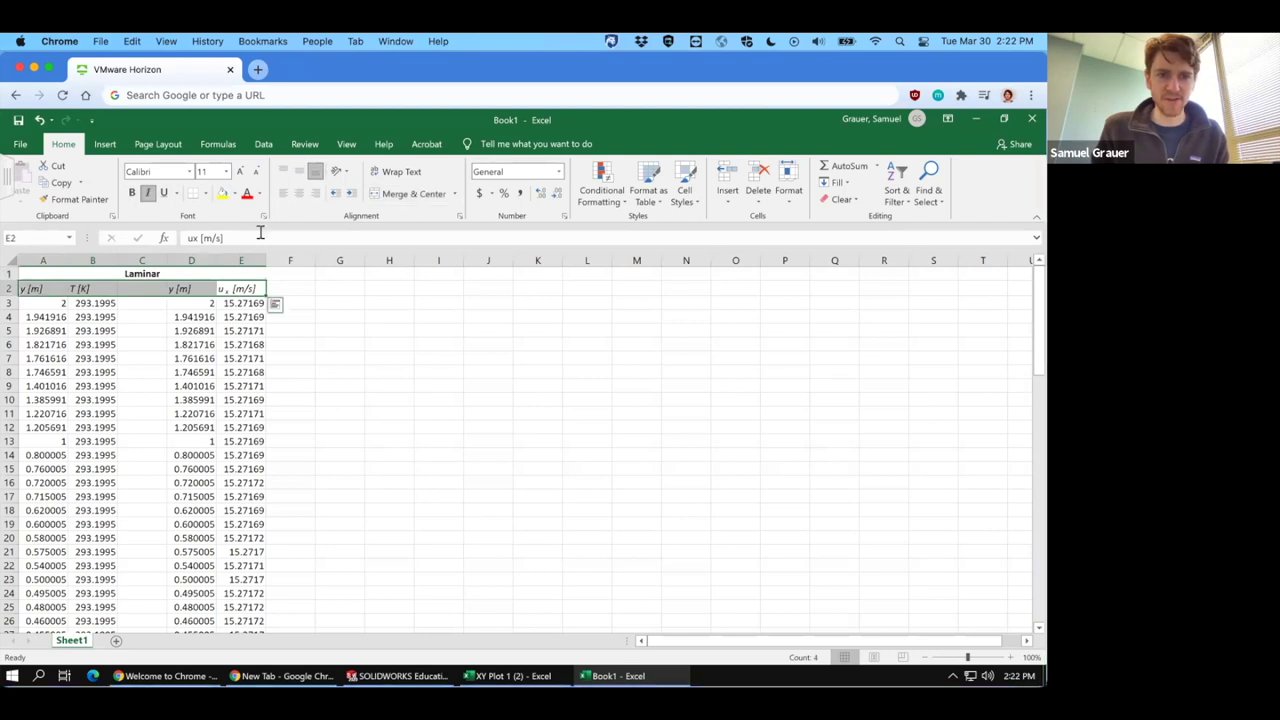
Center the row 2 headers and start saving, dismissing the CD drive error prompts.
left_click(300, 195)
left_click(339, 399)
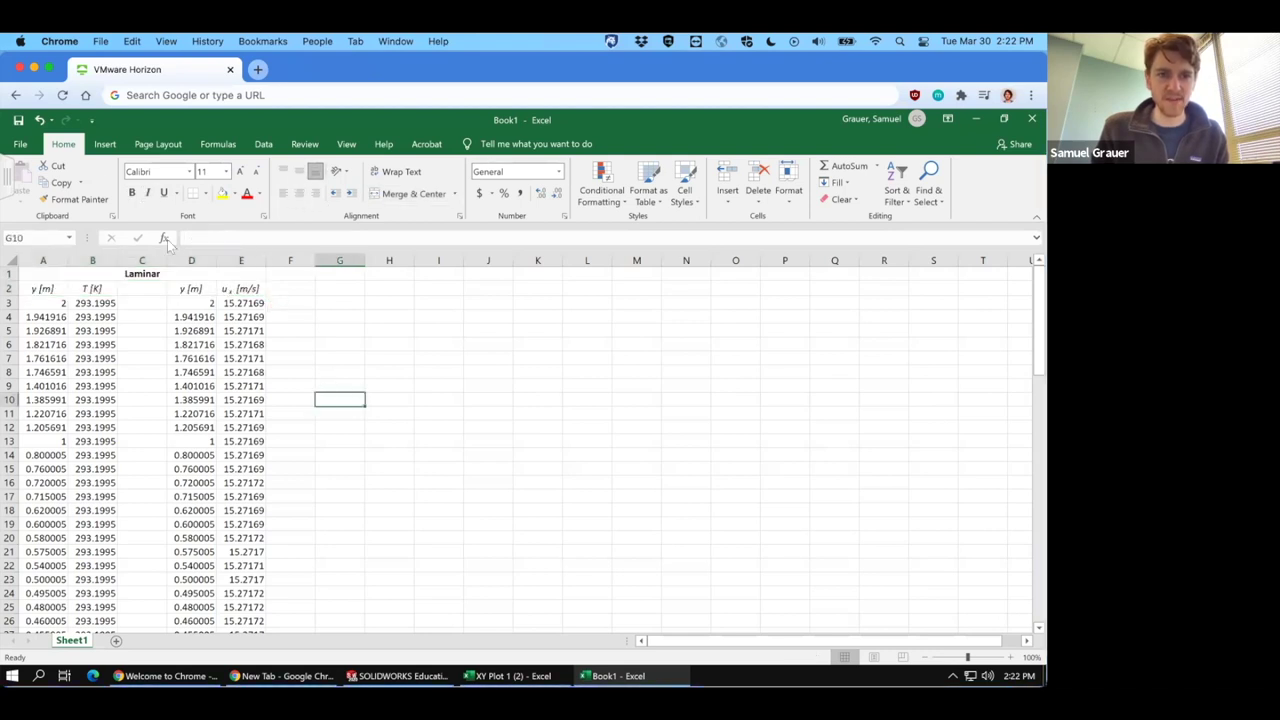
left_click(18, 121)
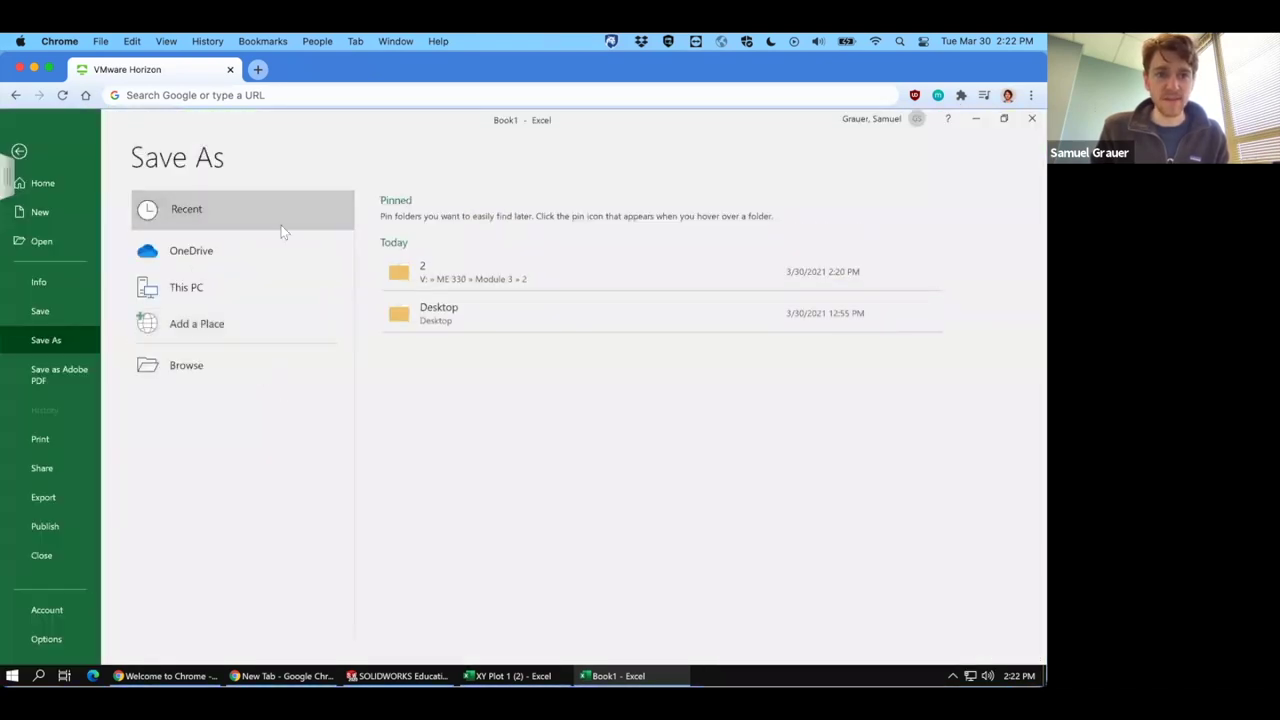
left_click(443, 314)
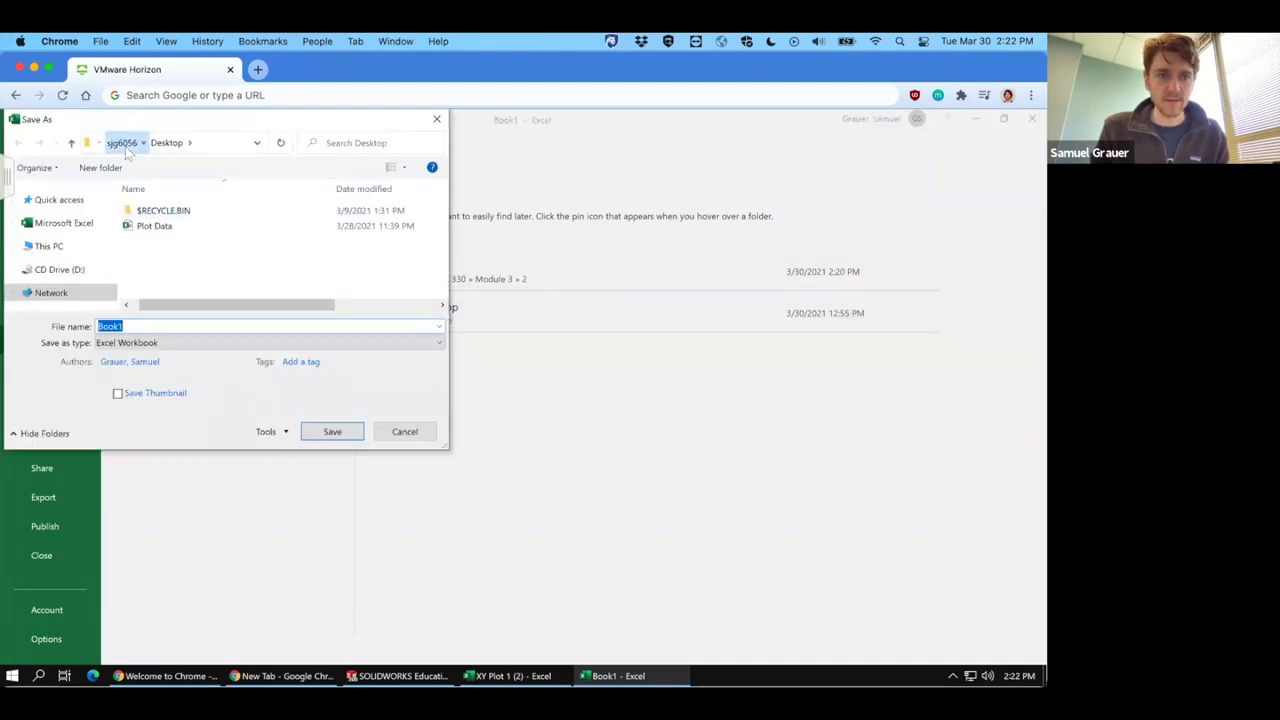
left_click(121, 142)
scroll(178, 283, "down", 1)
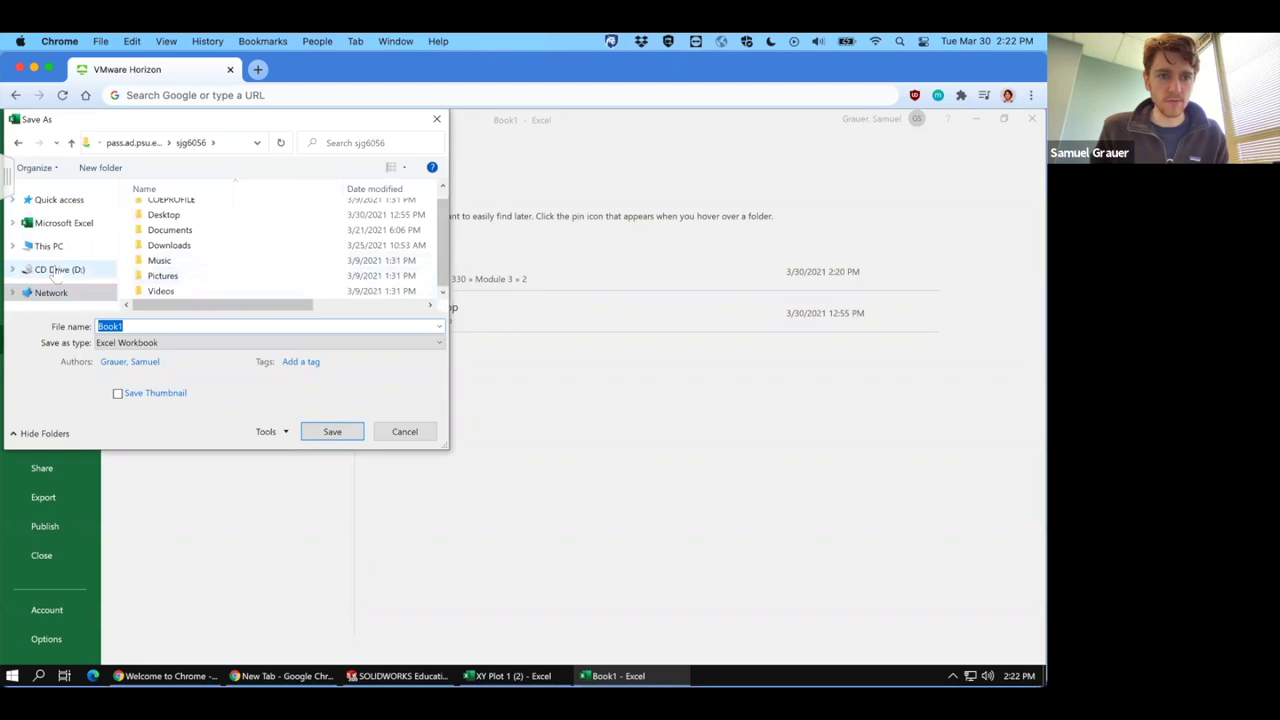
left_click(59, 269)
left_click(614, 392)
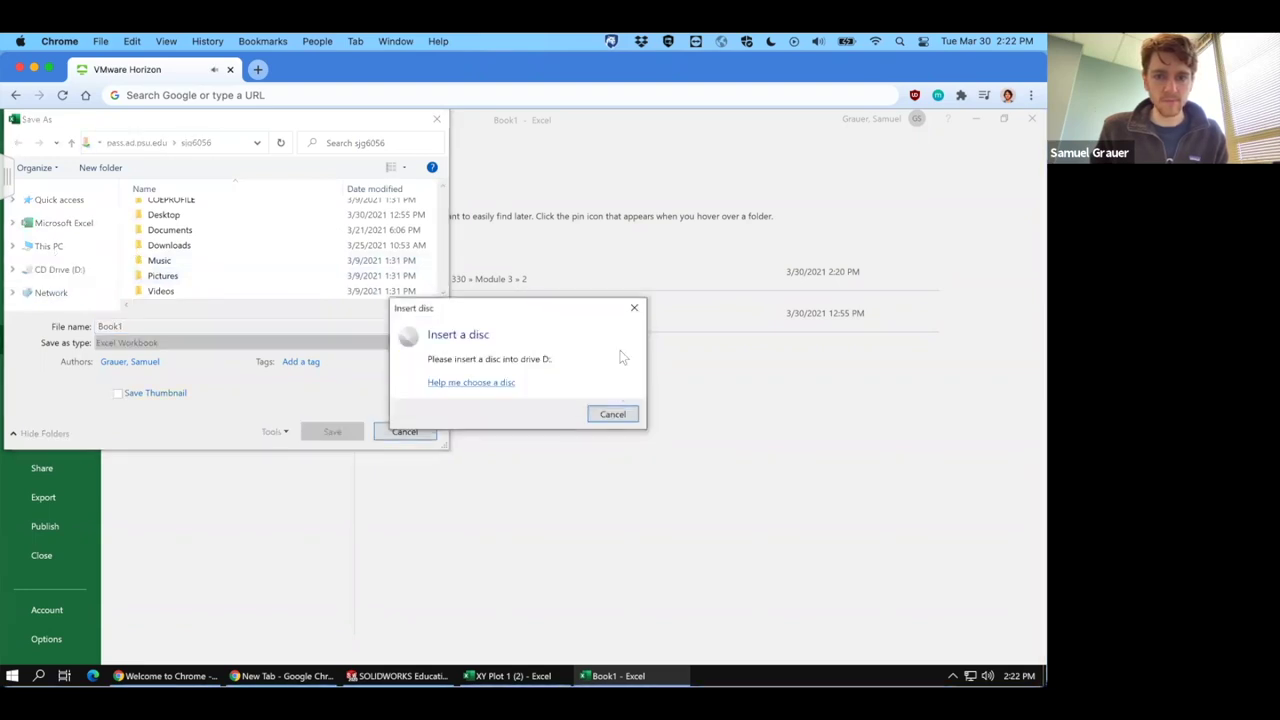
left_click(634, 307)
Browse from This PC to the ME 330 > Module 4 folder on the network home drive.
left_click(48, 245)
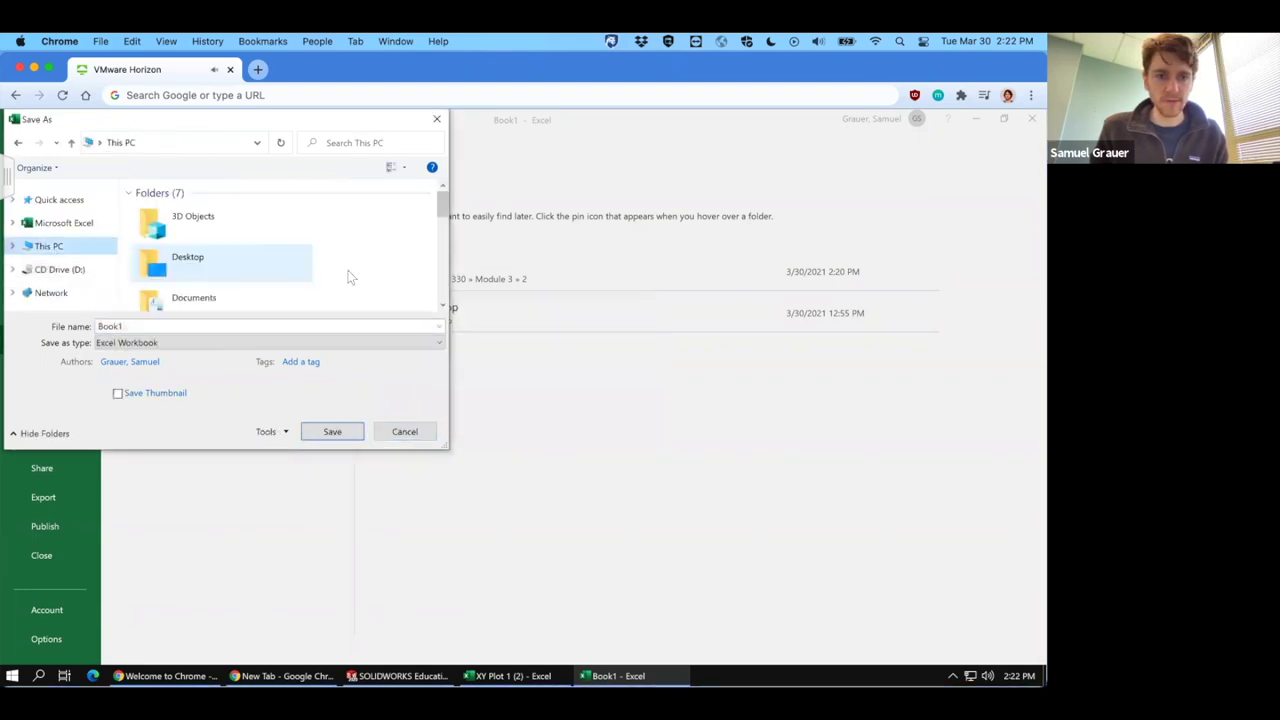
scroll(349, 276, "down", 3)
scroll(380, 280, "down", 4)
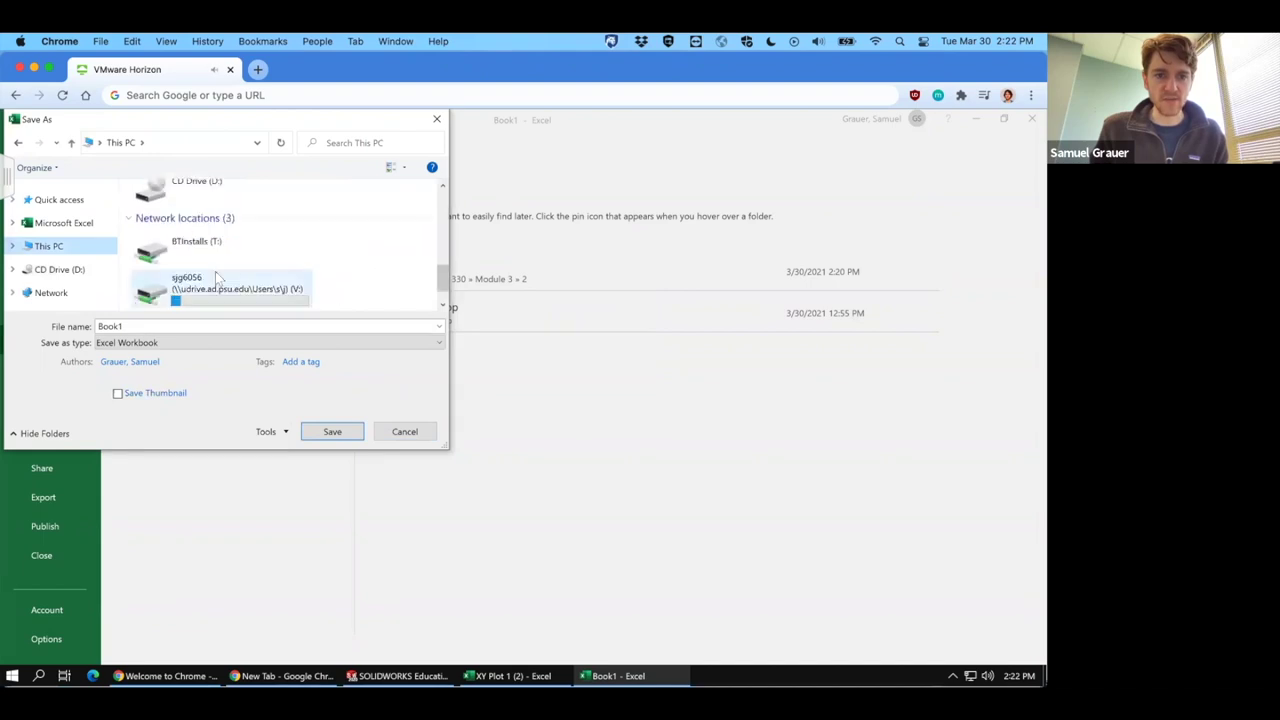
scroll(215, 271, "up", 2)
double_click(218, 233)
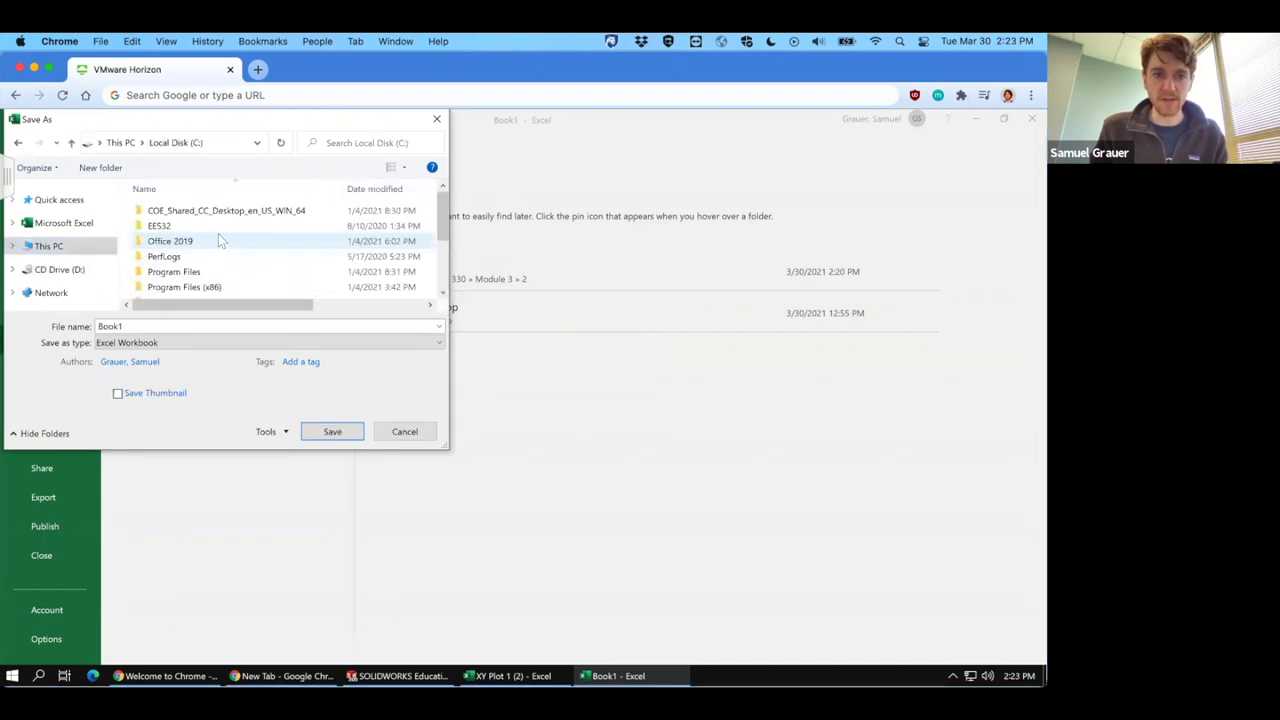
left_click(118, 142)
scroll(289, 268, "down", 2)
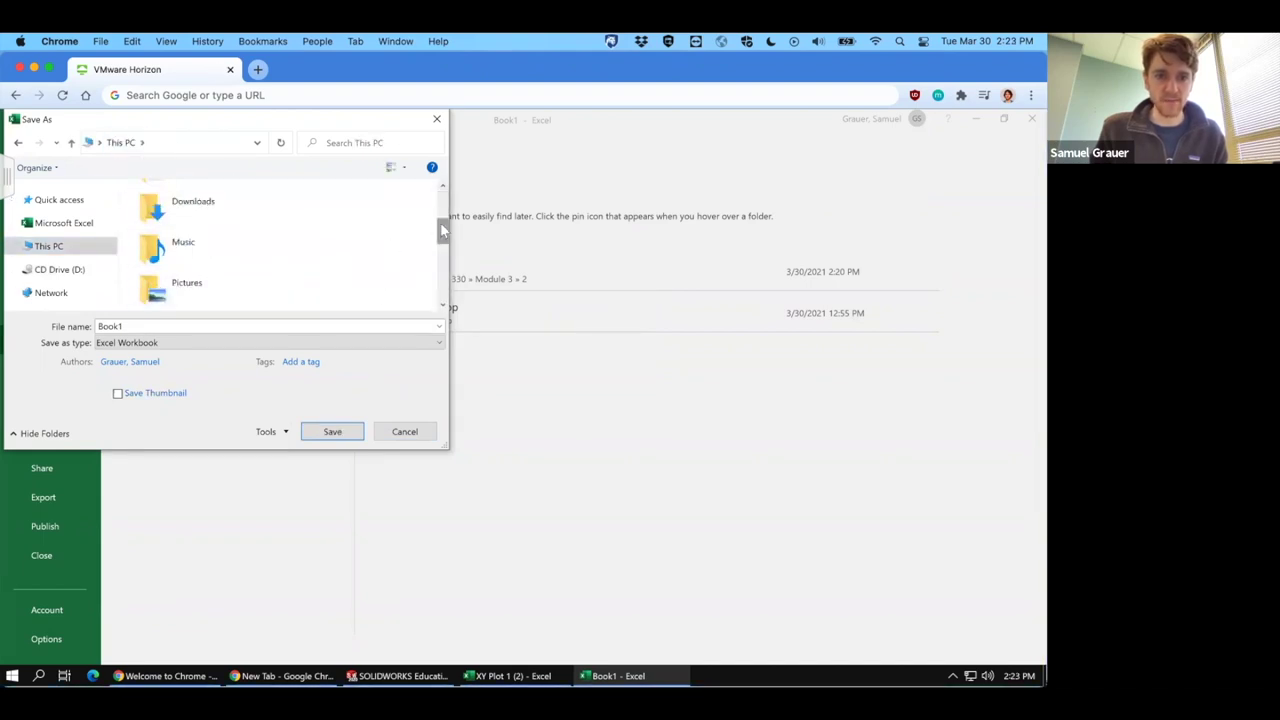
left_click_drag(437, 223, 443, 290)
double_click(227, 254)
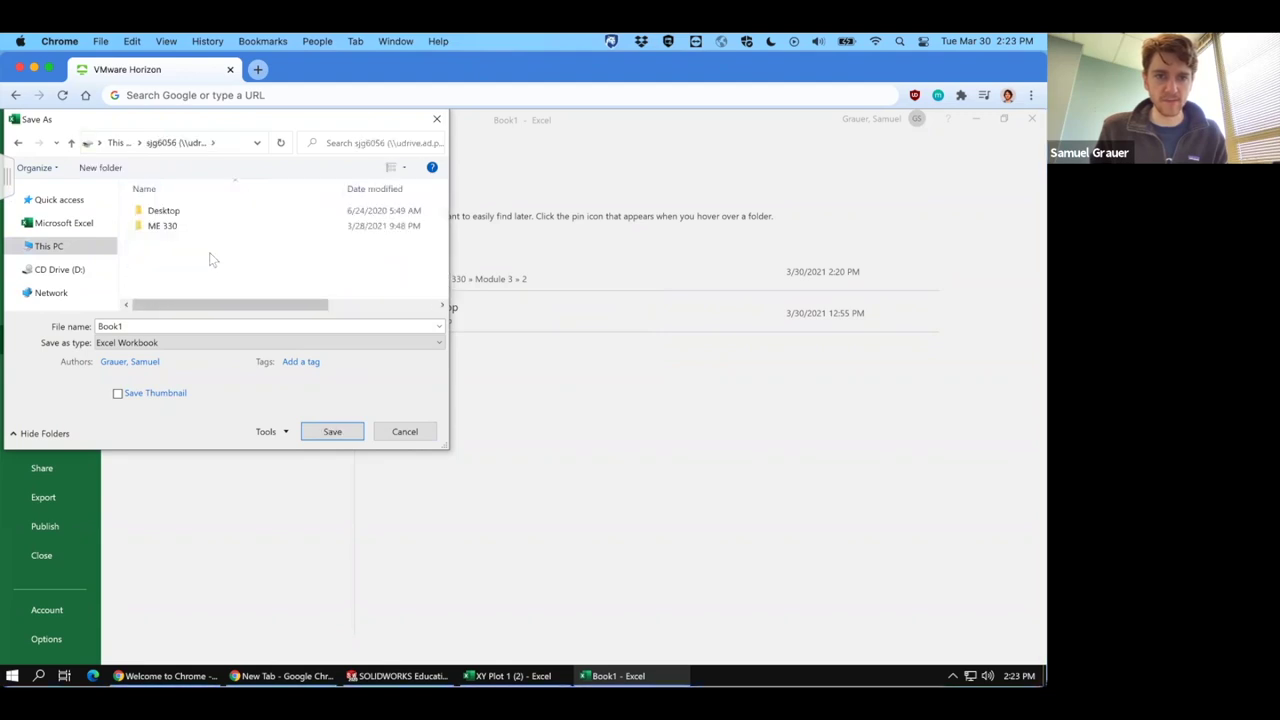
double_click(163, 229)
double_click(163, 256)
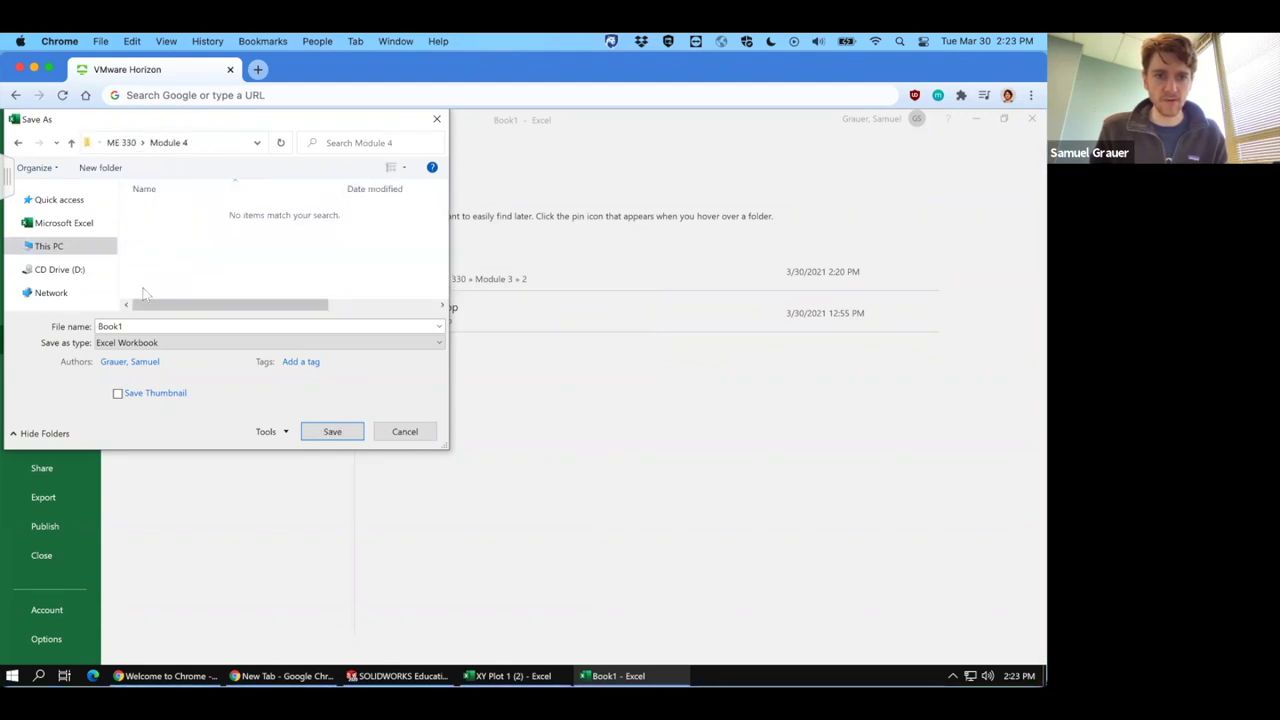
Save the workbook as 'Thermal BL' and return to SOLIDWORKS.
double_click(134, 326)
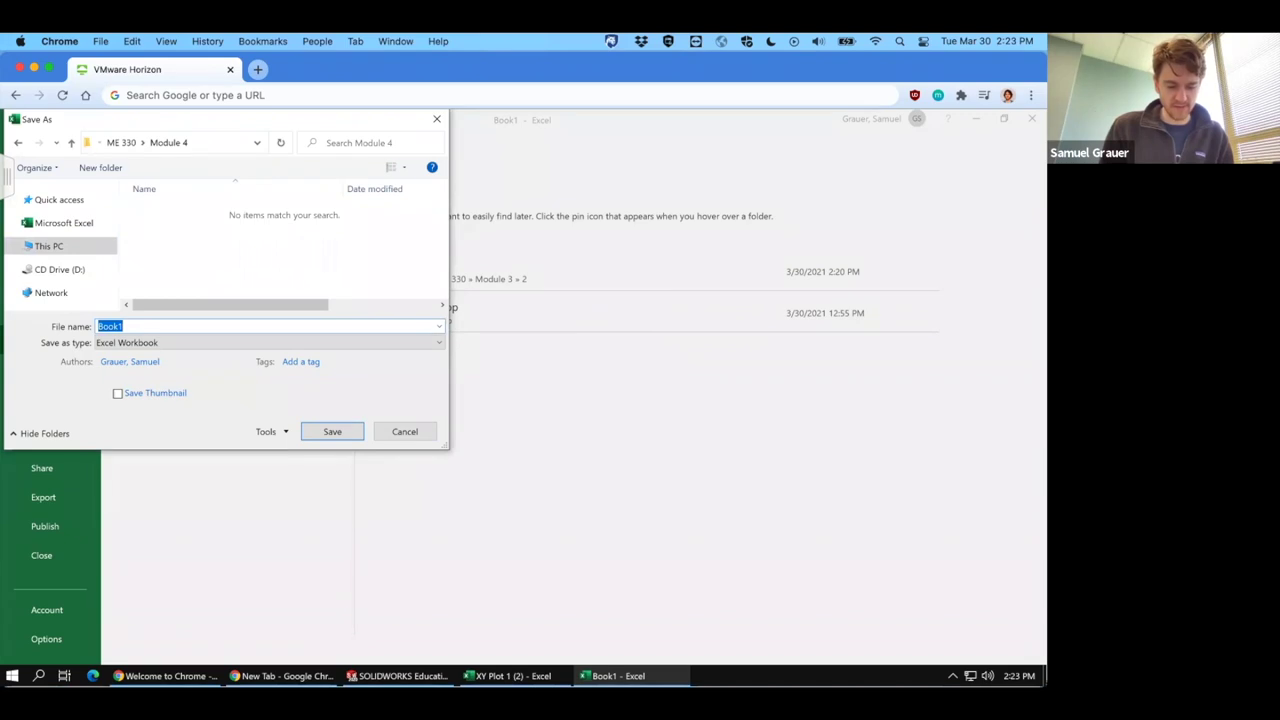
type("Thermal BL")
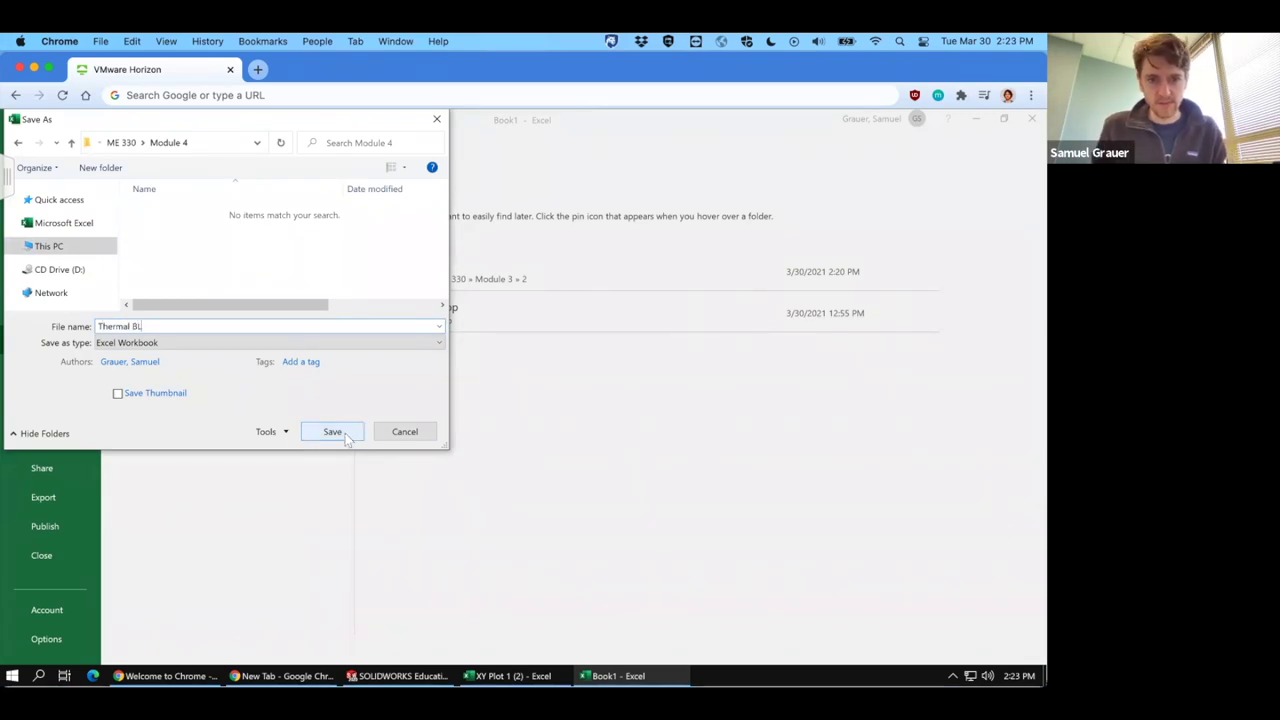
left_click(338, 433)
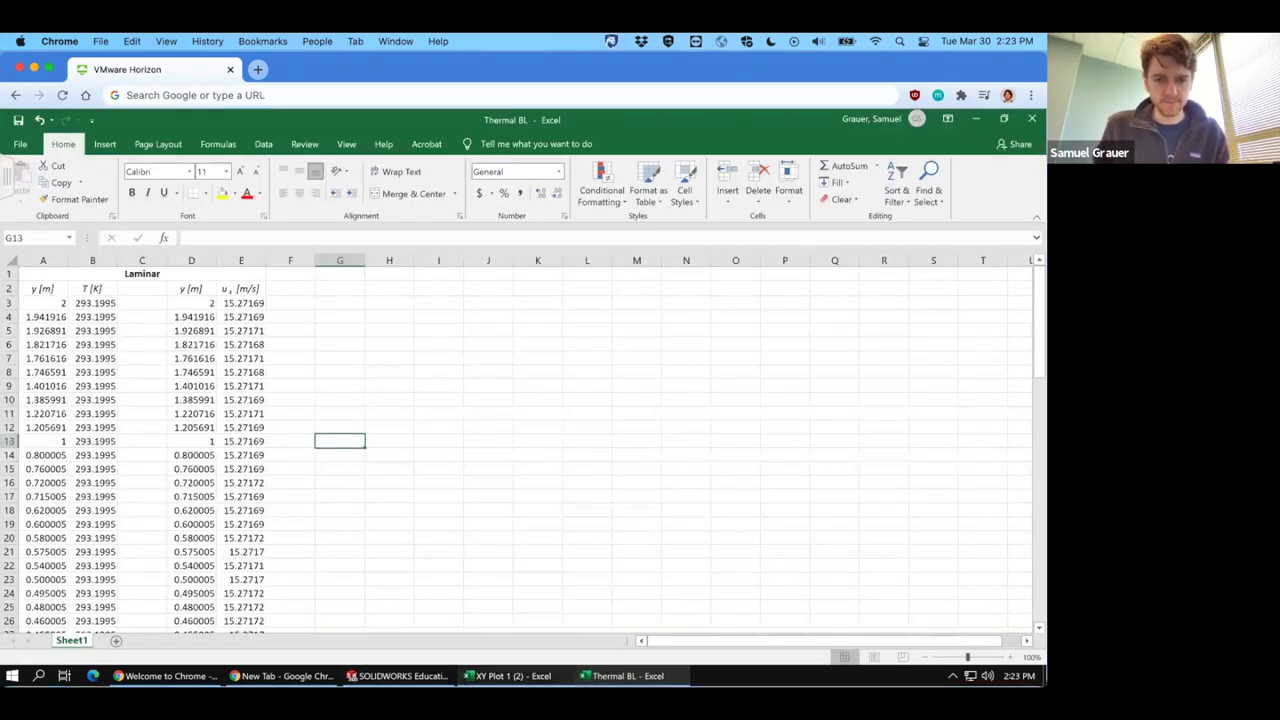
left_click(397, 676)
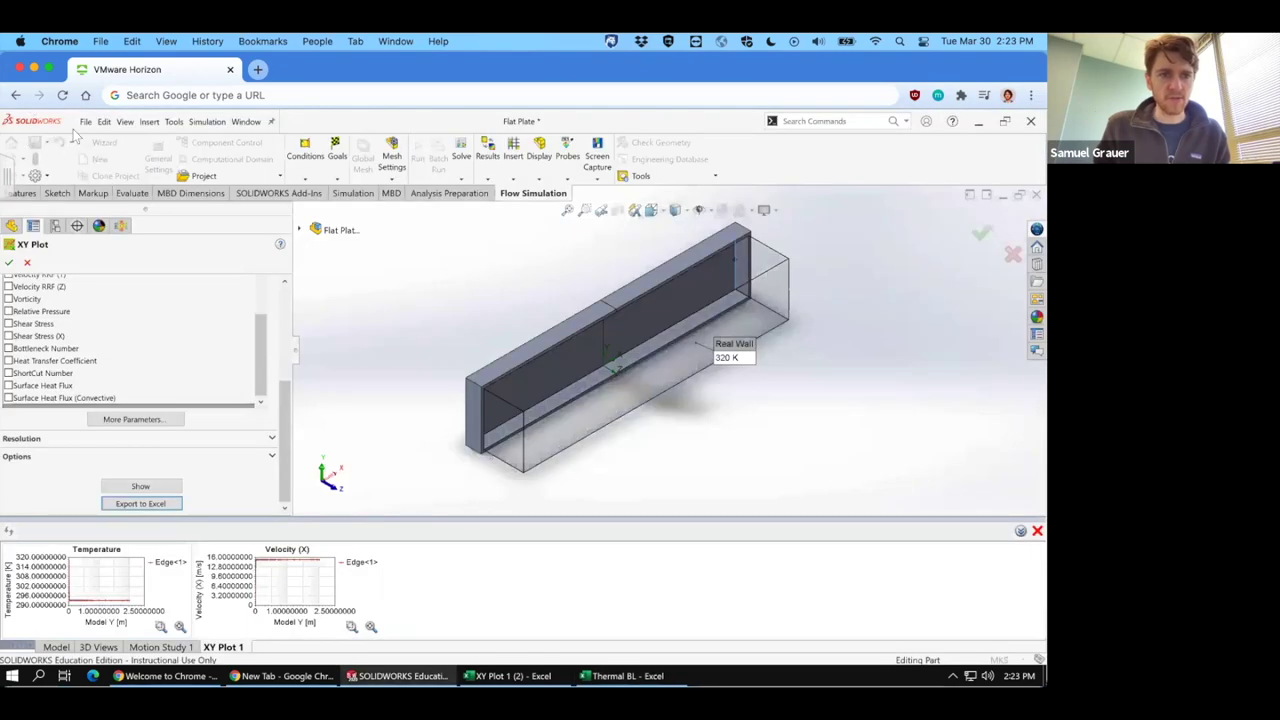
Close the XY Plot panel and Save As 'Thermal BL' in ME 330 > Module 4.
left_click(86, 121)
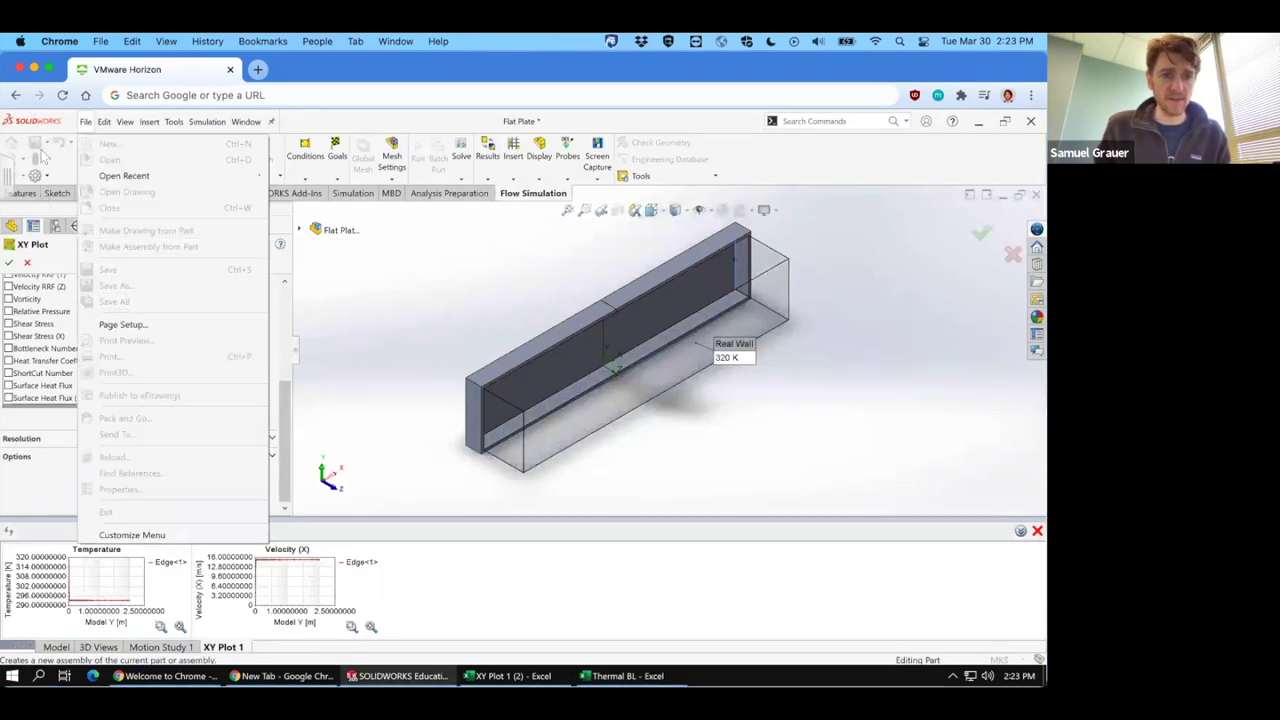
left_click(321, 258)
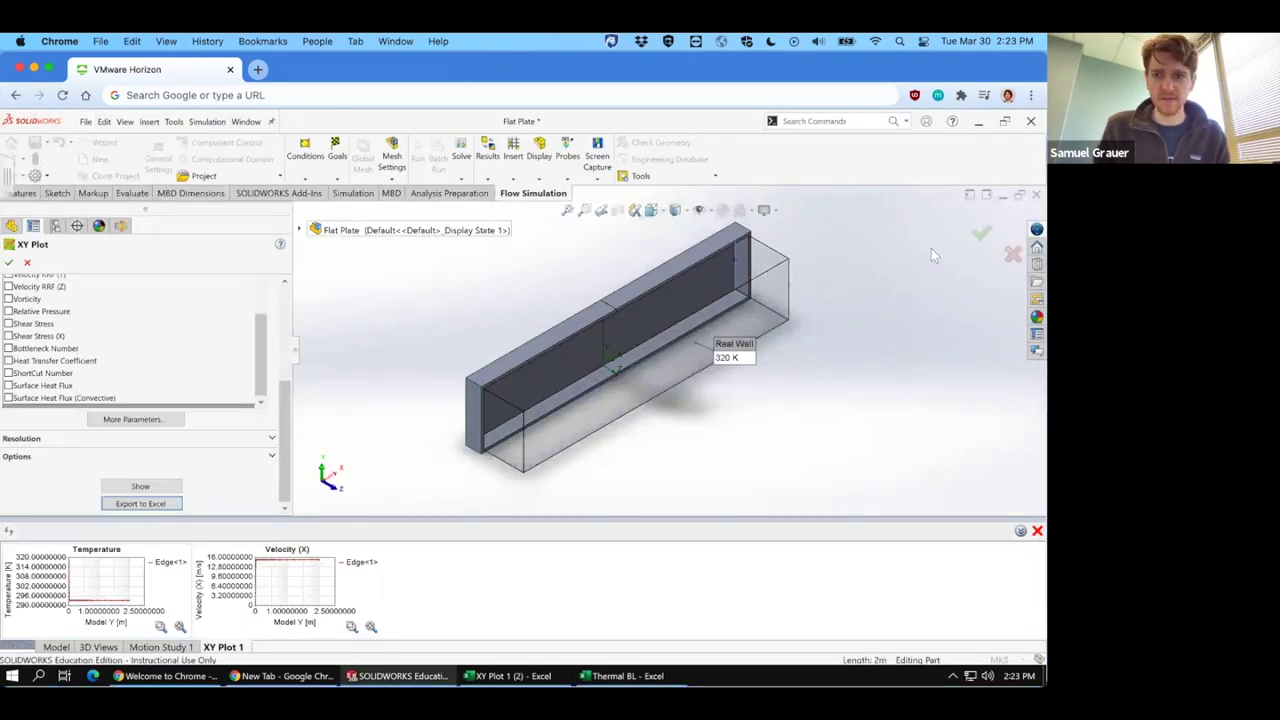
left_click(980, 234)
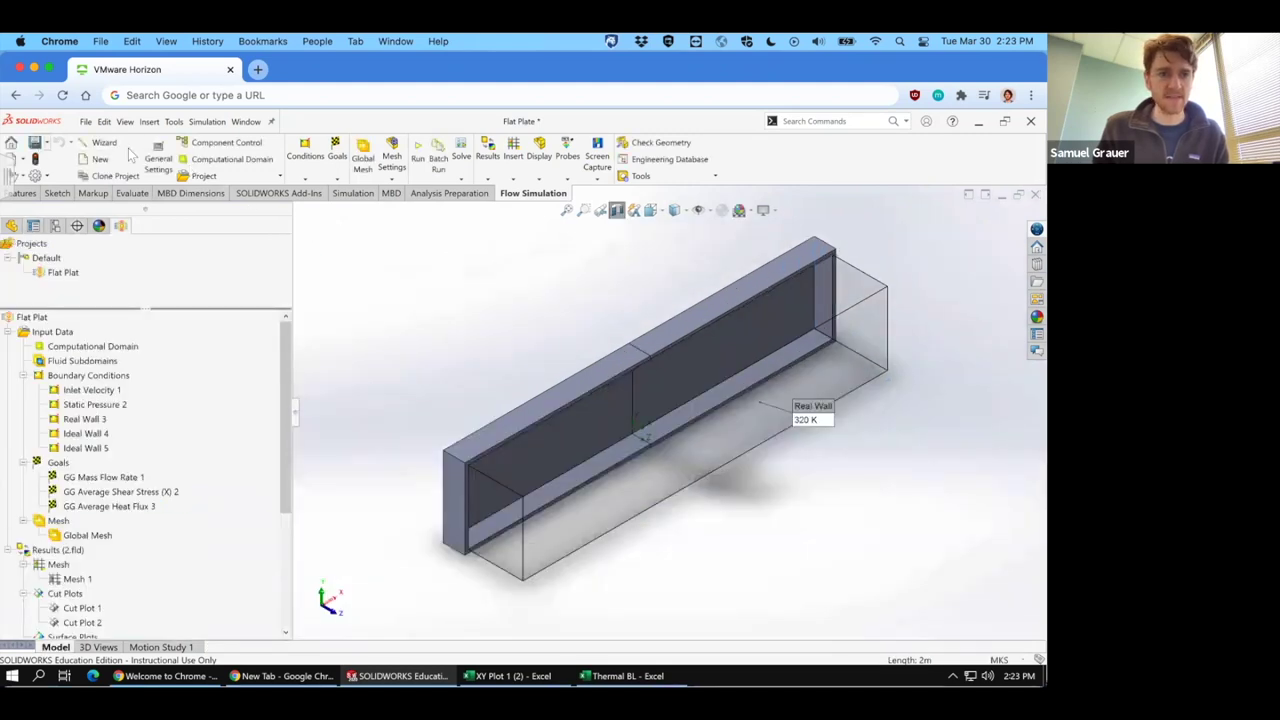
left_click(82, 121)
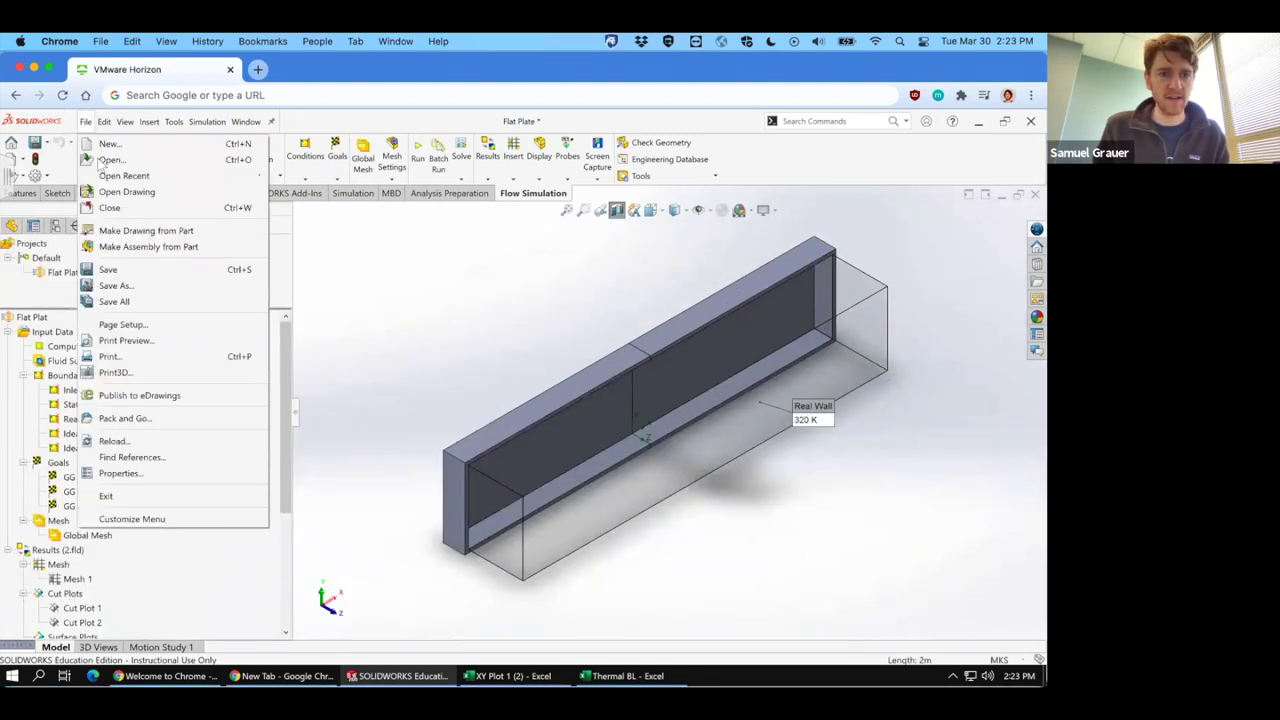
left_click(143, 294)
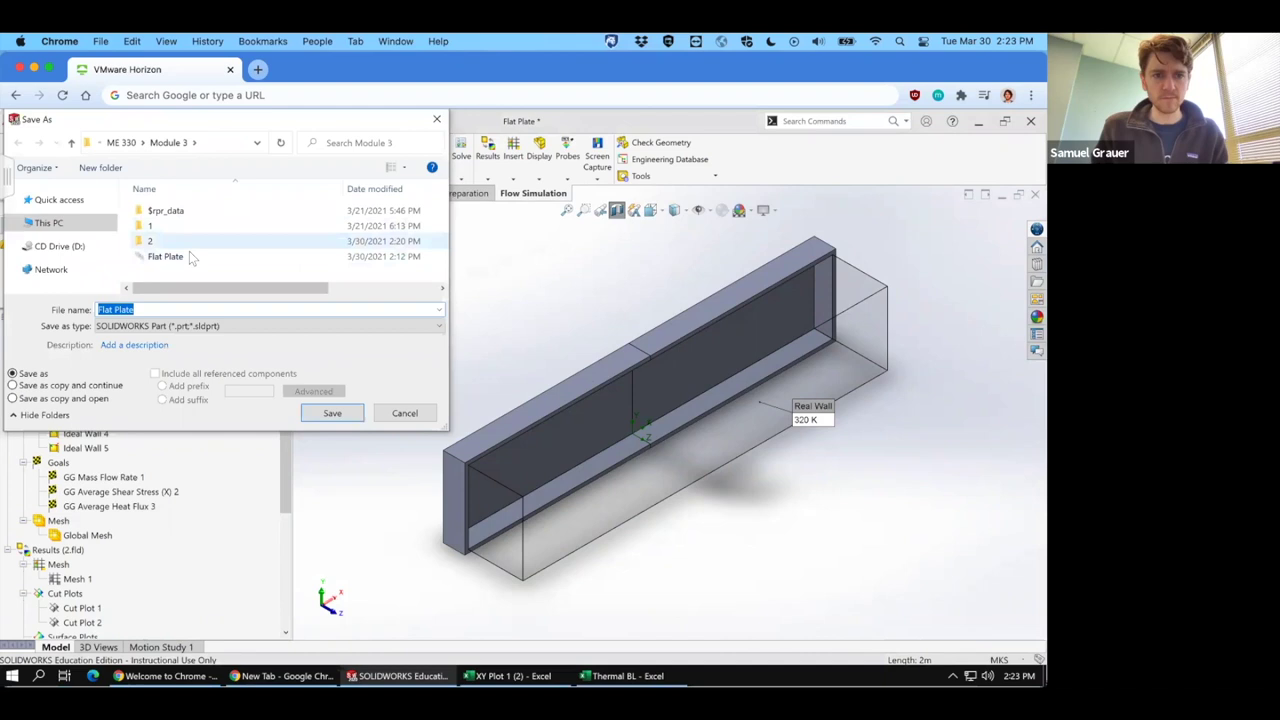
left_click(121, 142)
double_click(152, 258)
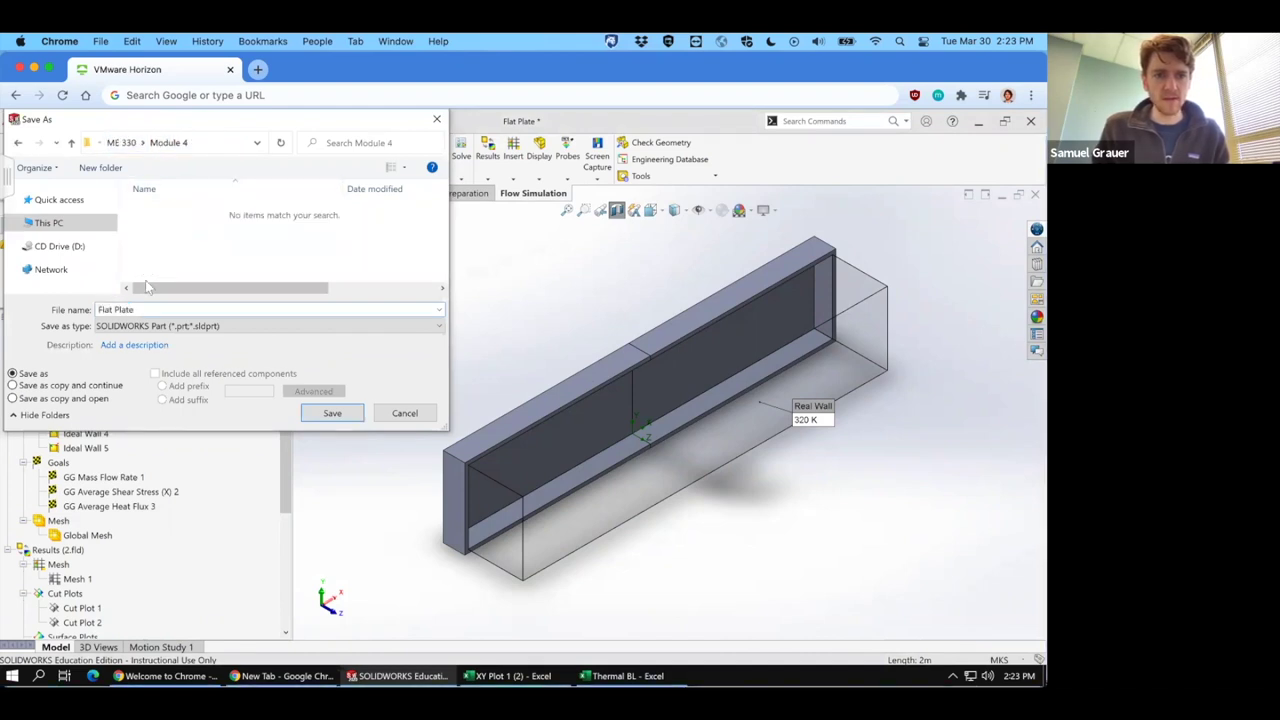
type("Thermal BL")
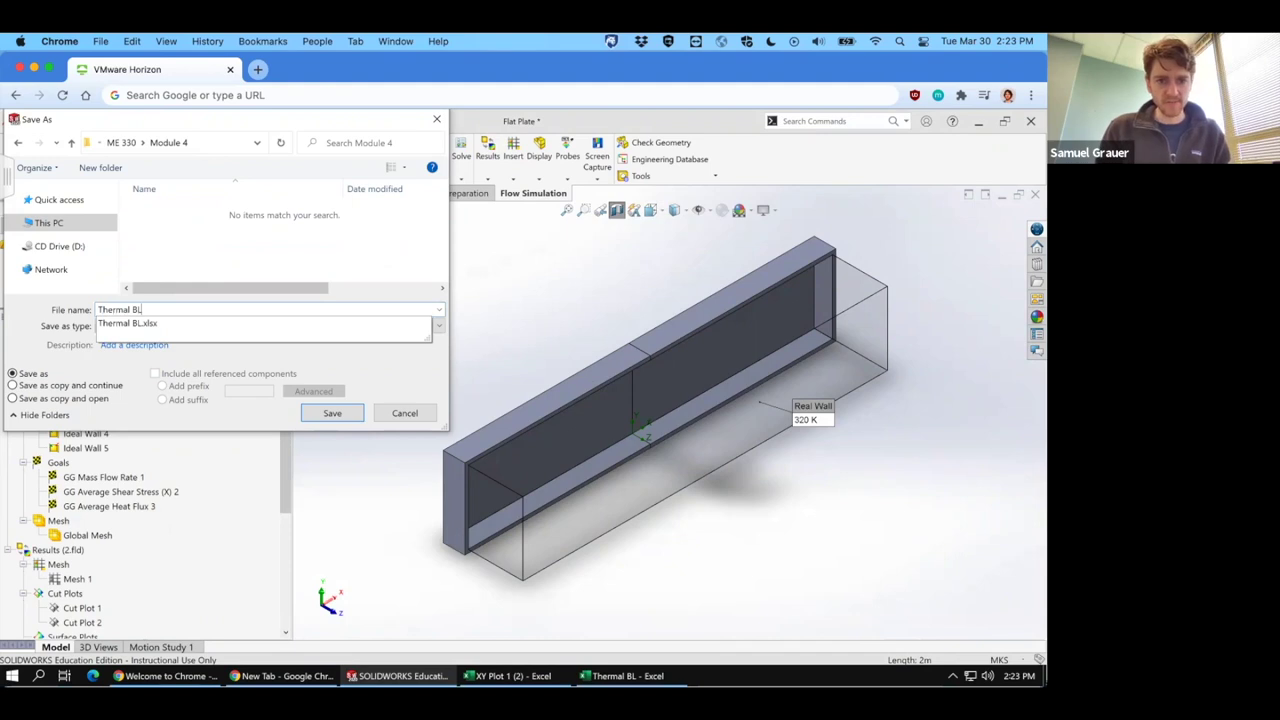
key("Return")
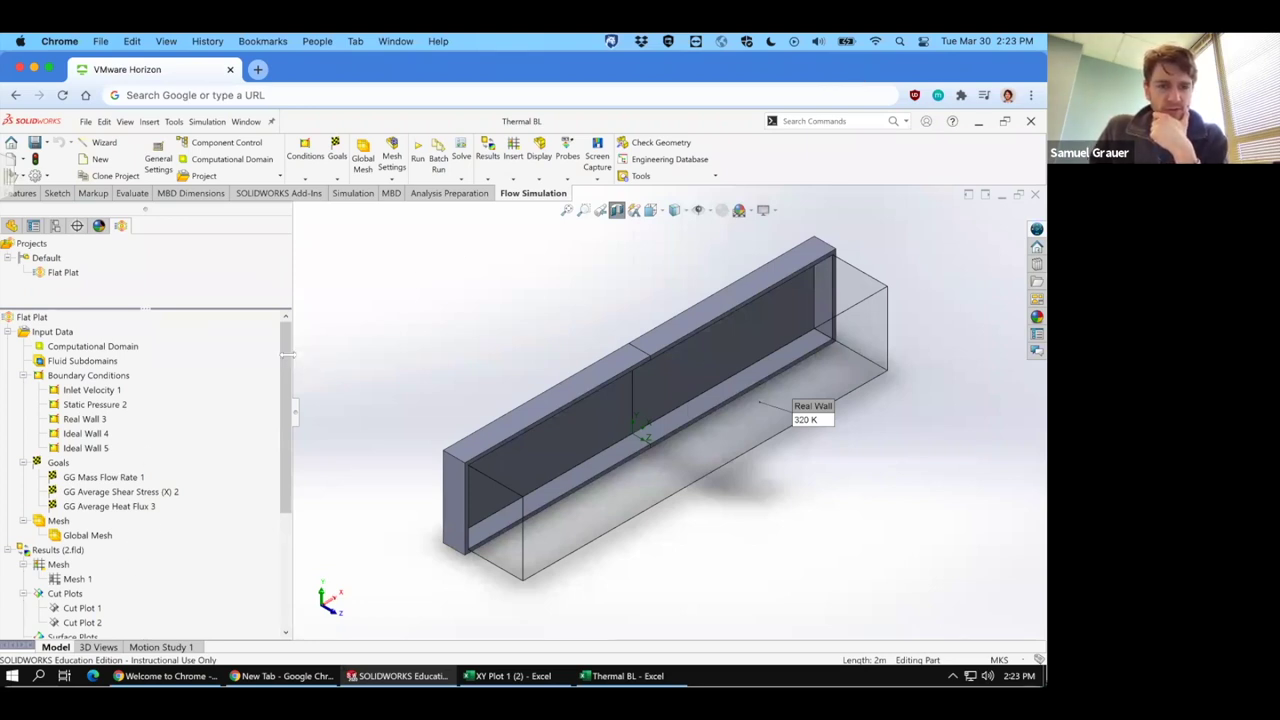
Collapse the Mesh, Goals, Boundary Conditions and Input Data folders and turn off Section View.
left_click(22, 521)
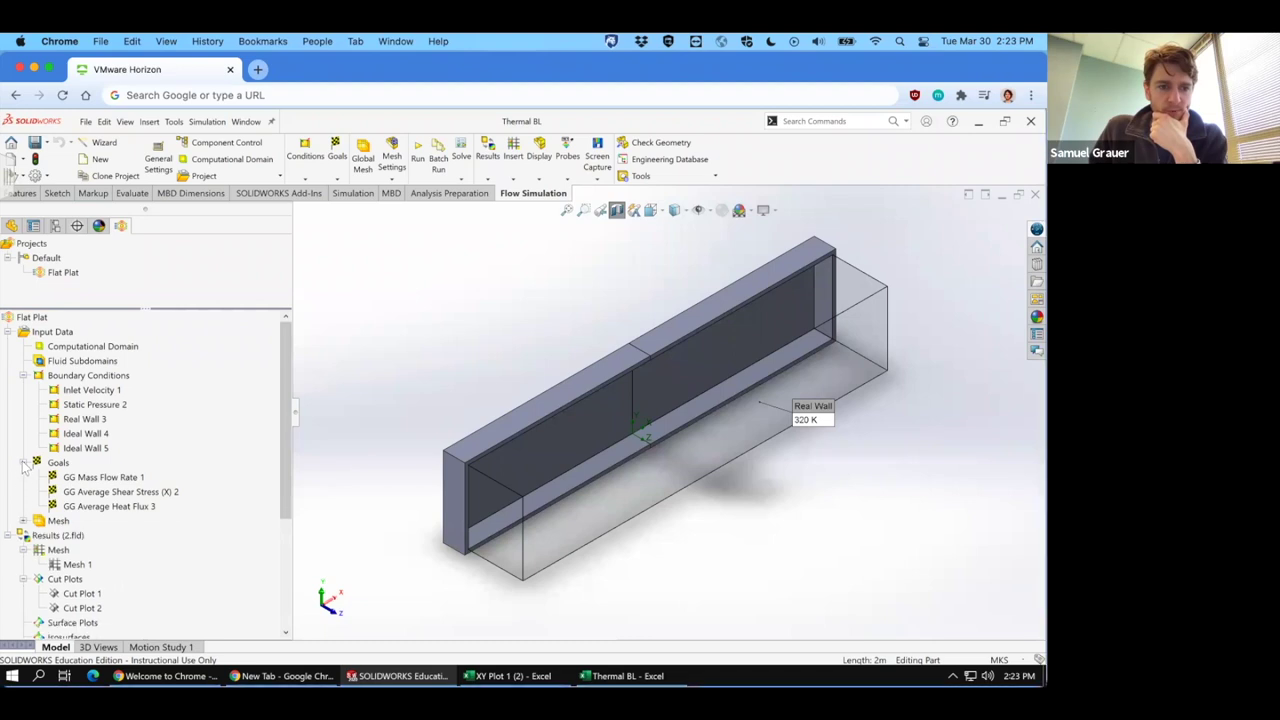
left_click(22, 462)
left_click(22, 375)
left_click(8, 332)
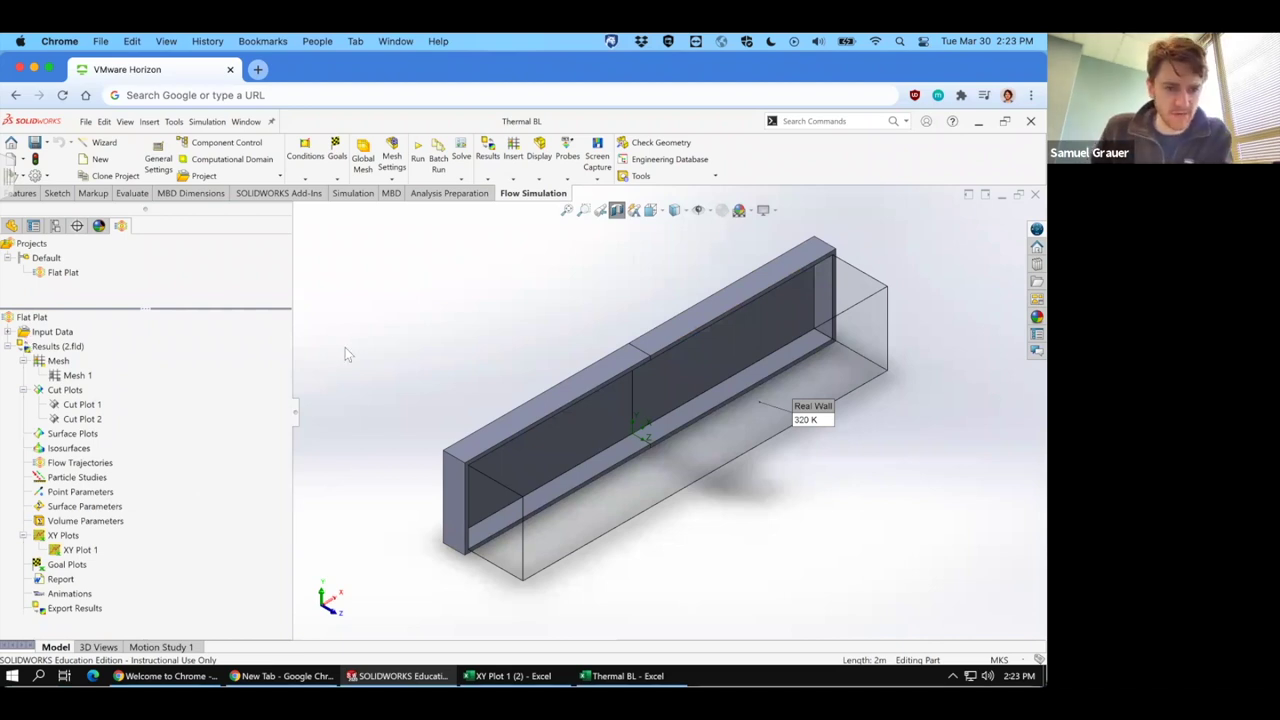
left_click(617, 210)
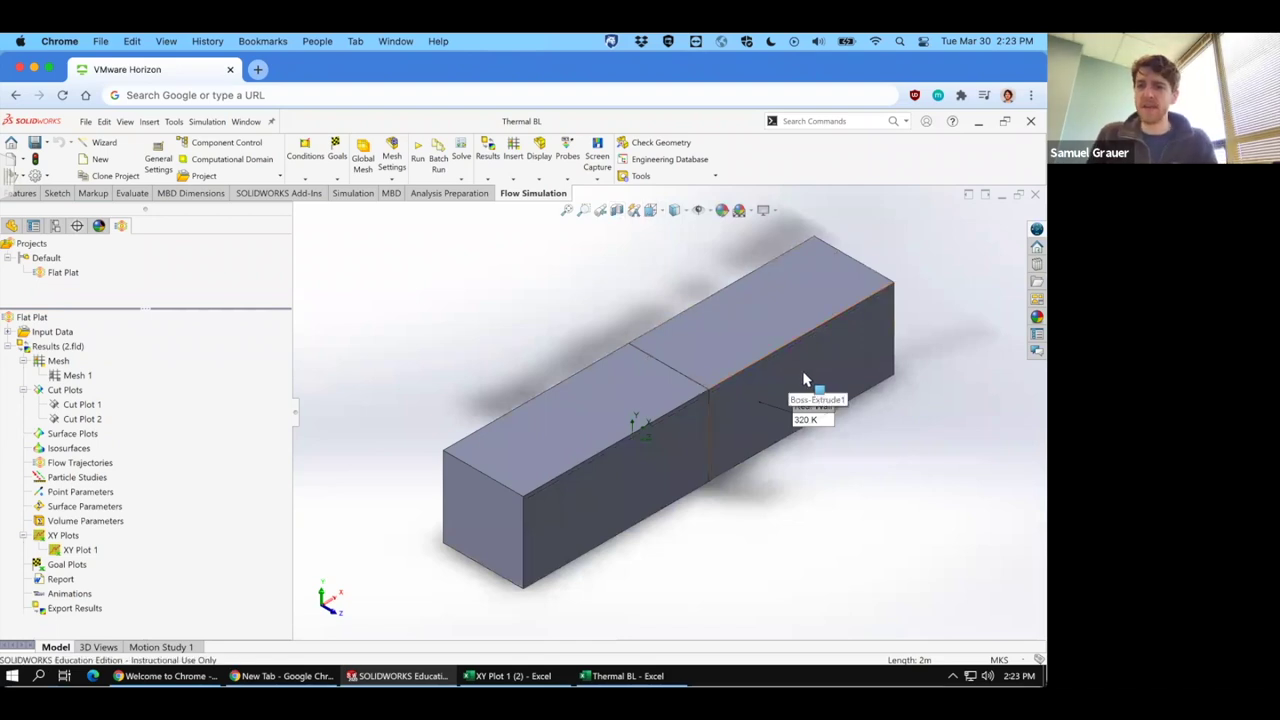
Orbit the solid box to inspect its faces until the blue end faces right.
left_click(817, 477)
middle_click_drag(843, 523, 889, 523)
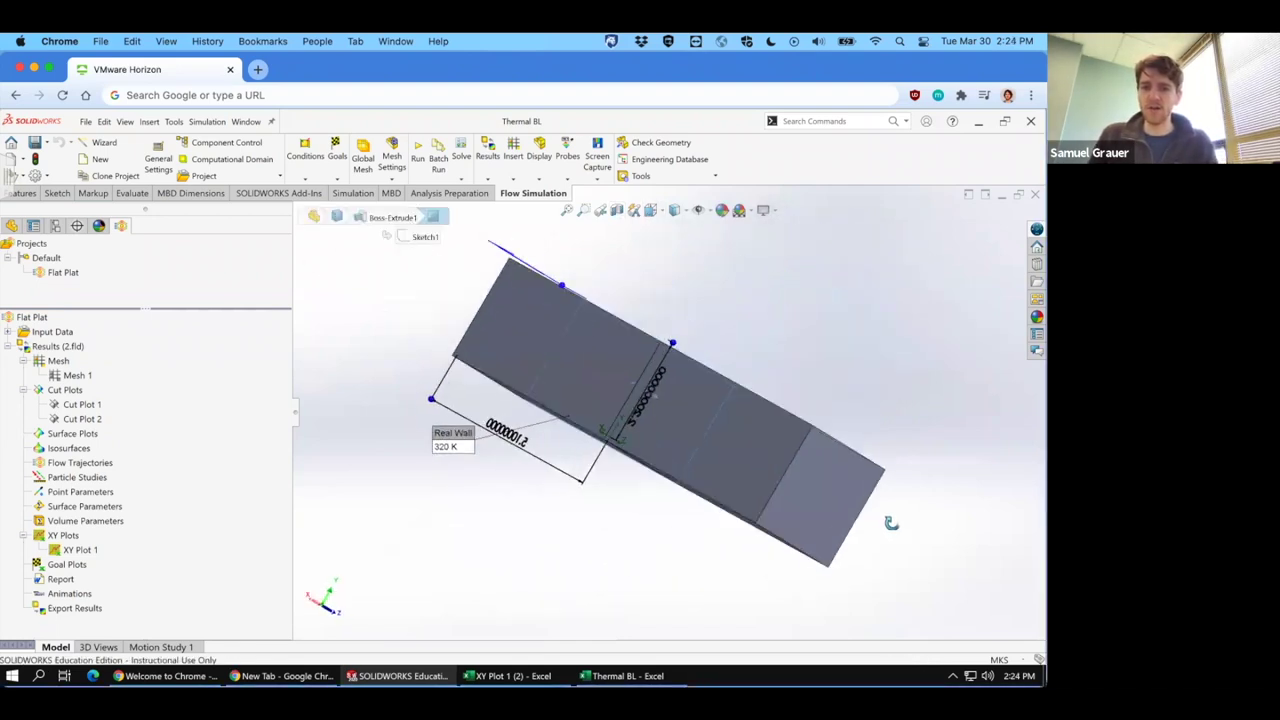
left_click(571, 357)
middle_click_drag(571, 357, 812, 435)
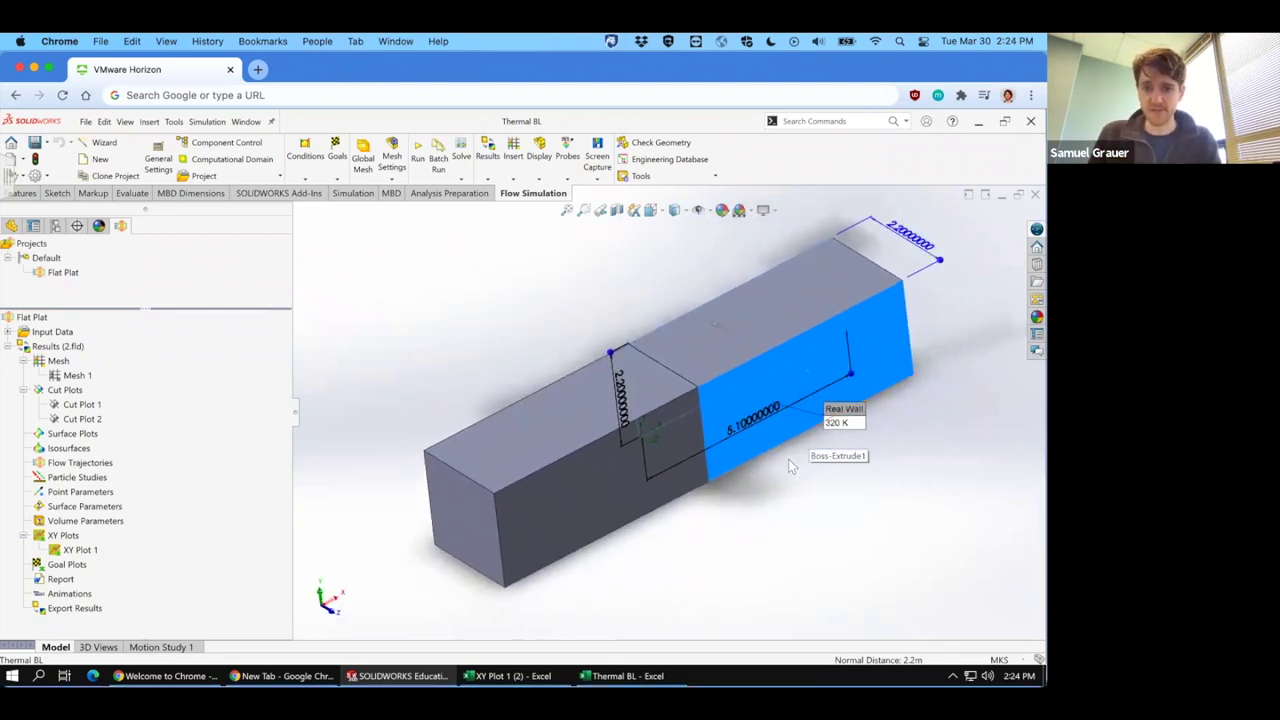
middle_click_drag(766, 509, 829, 492)
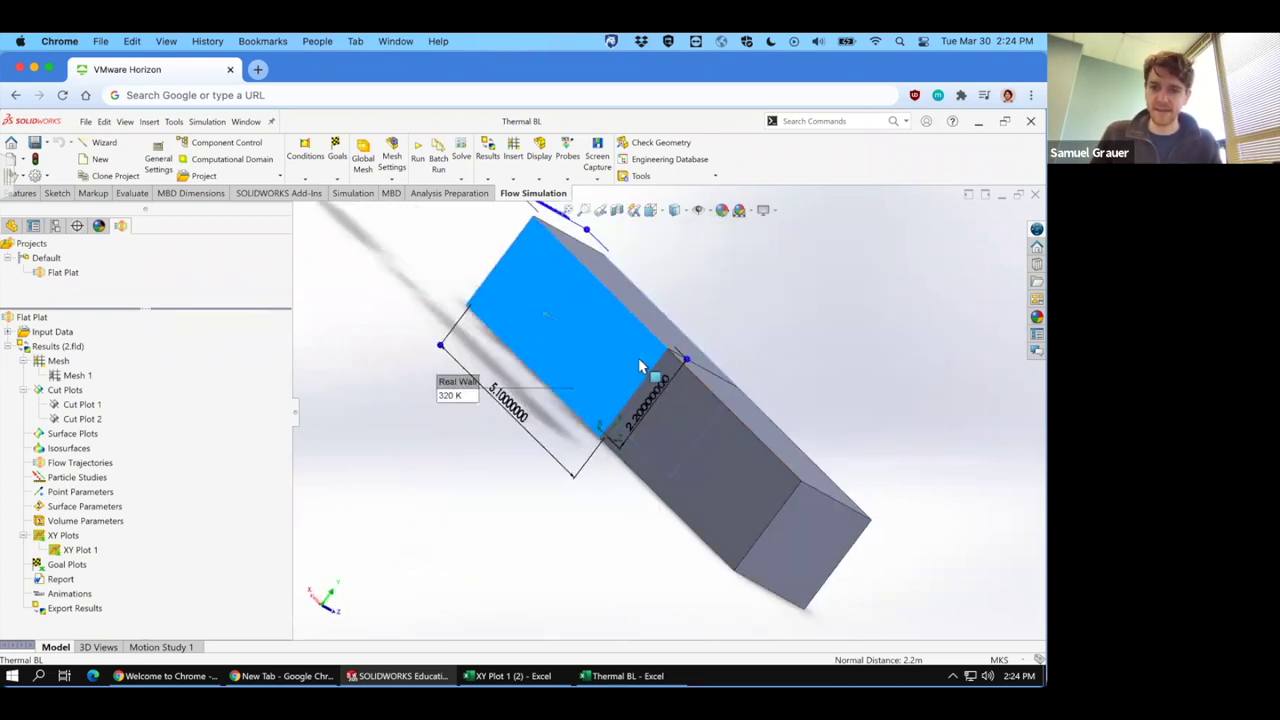
middle_click_drag(903, 440, 560, 420)
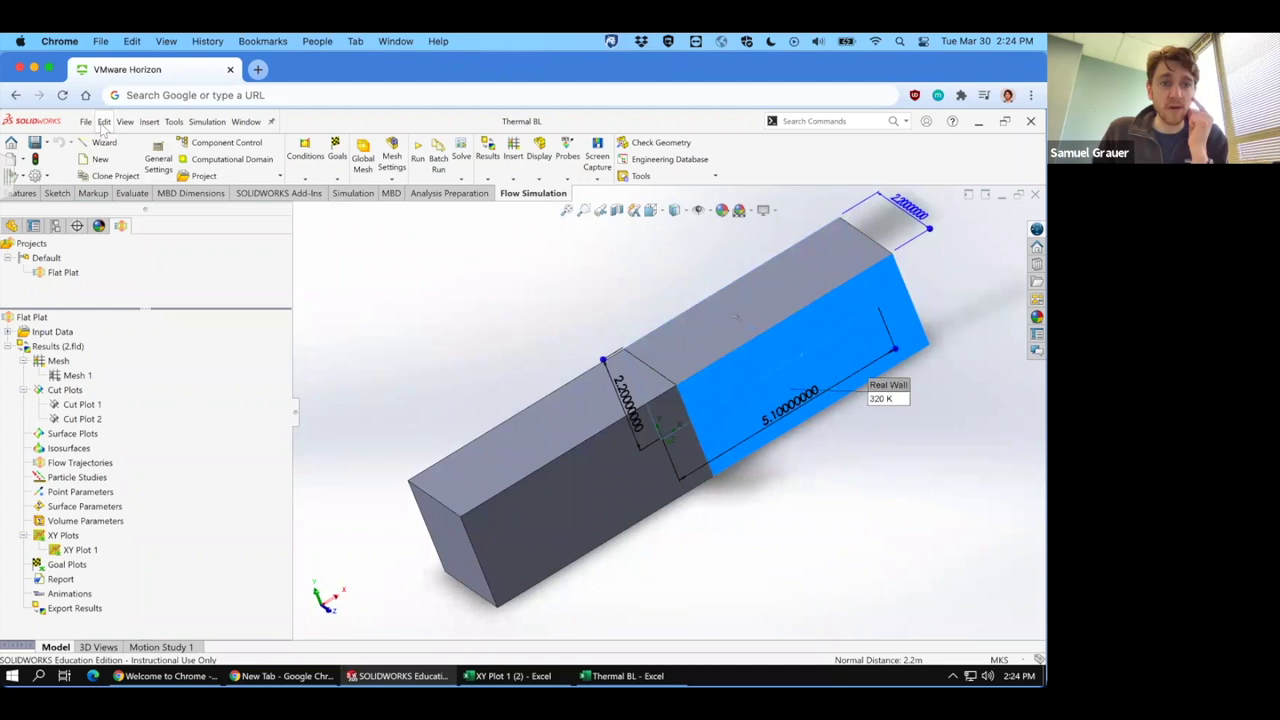
Start a Mid Surface feature from the Surface menu, then cancel it.
left_click(149, 122)
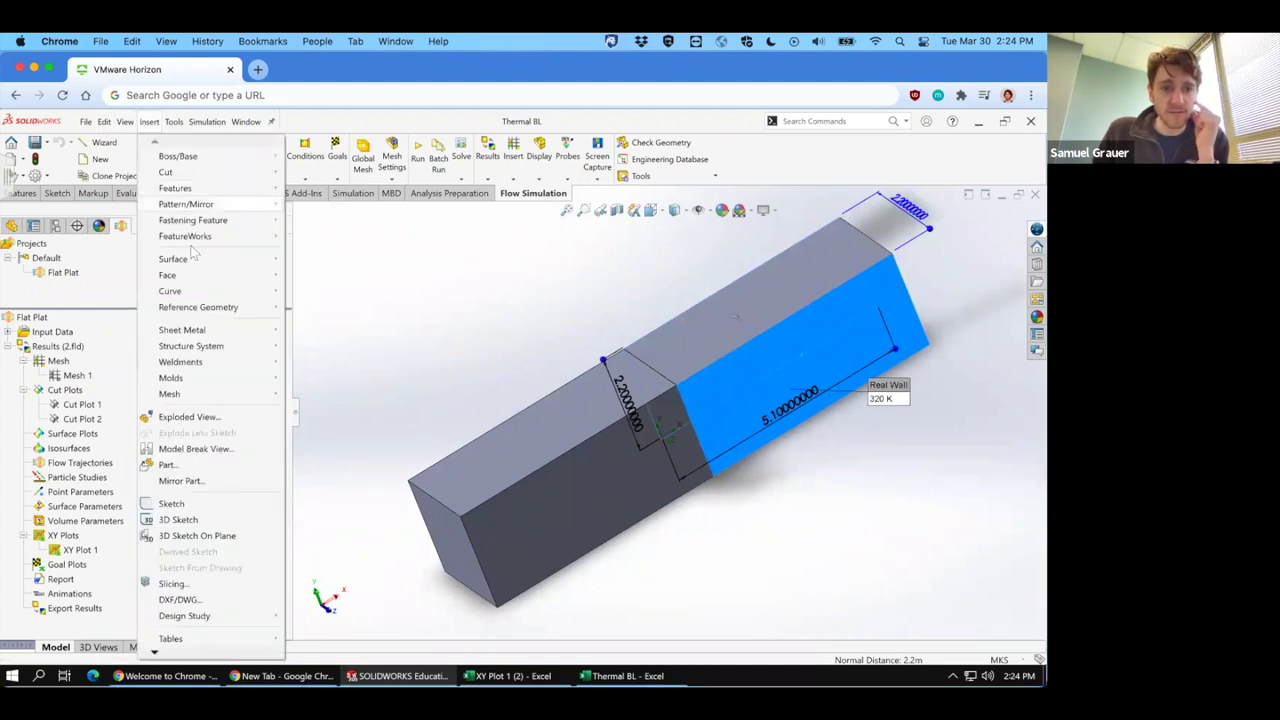
mouse_move(193, 262)
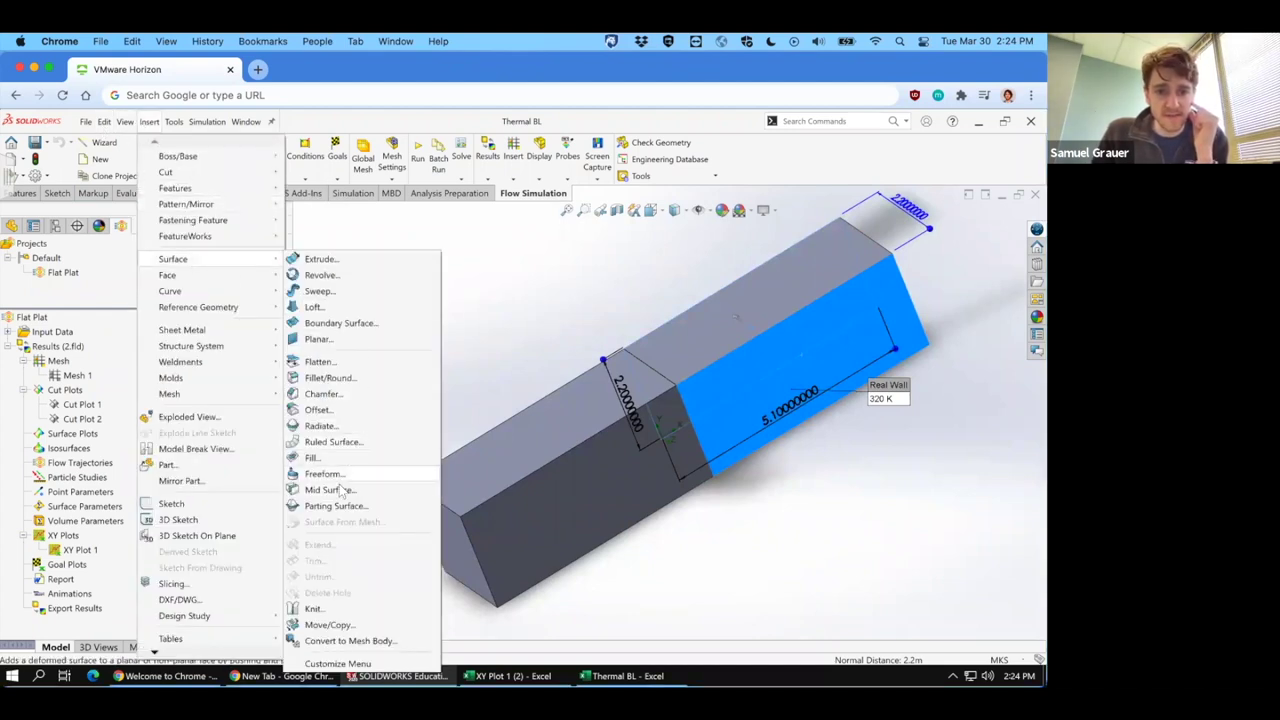
left_click(335, 491)
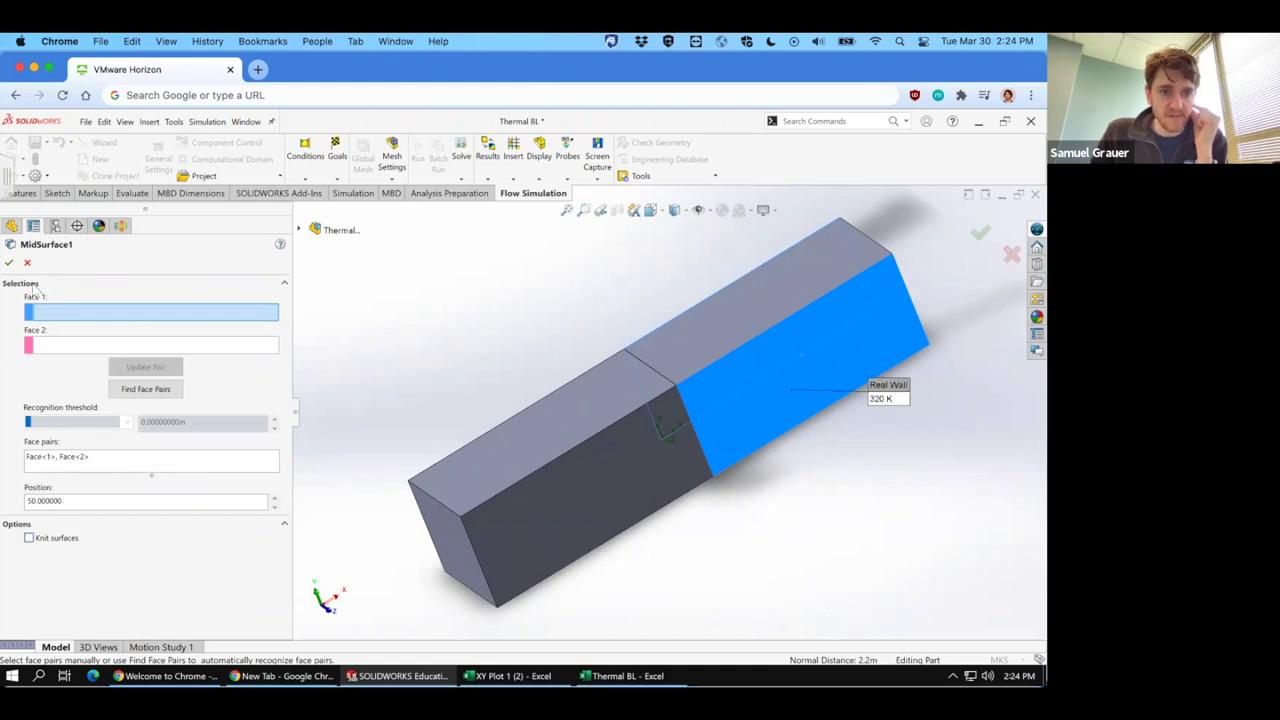
left_click(9, 263)
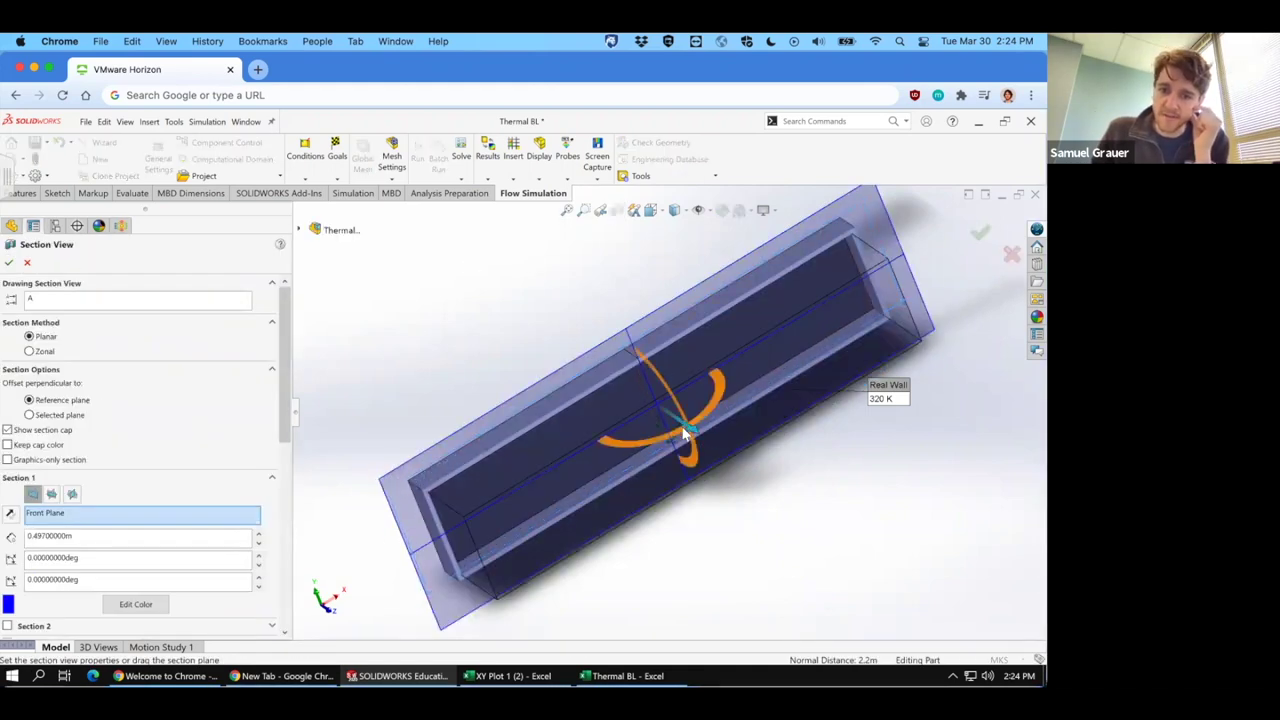
Apply a Section View cut through the box and snap the view to isometric.
left_click_drag(688, 432, 702, 440)
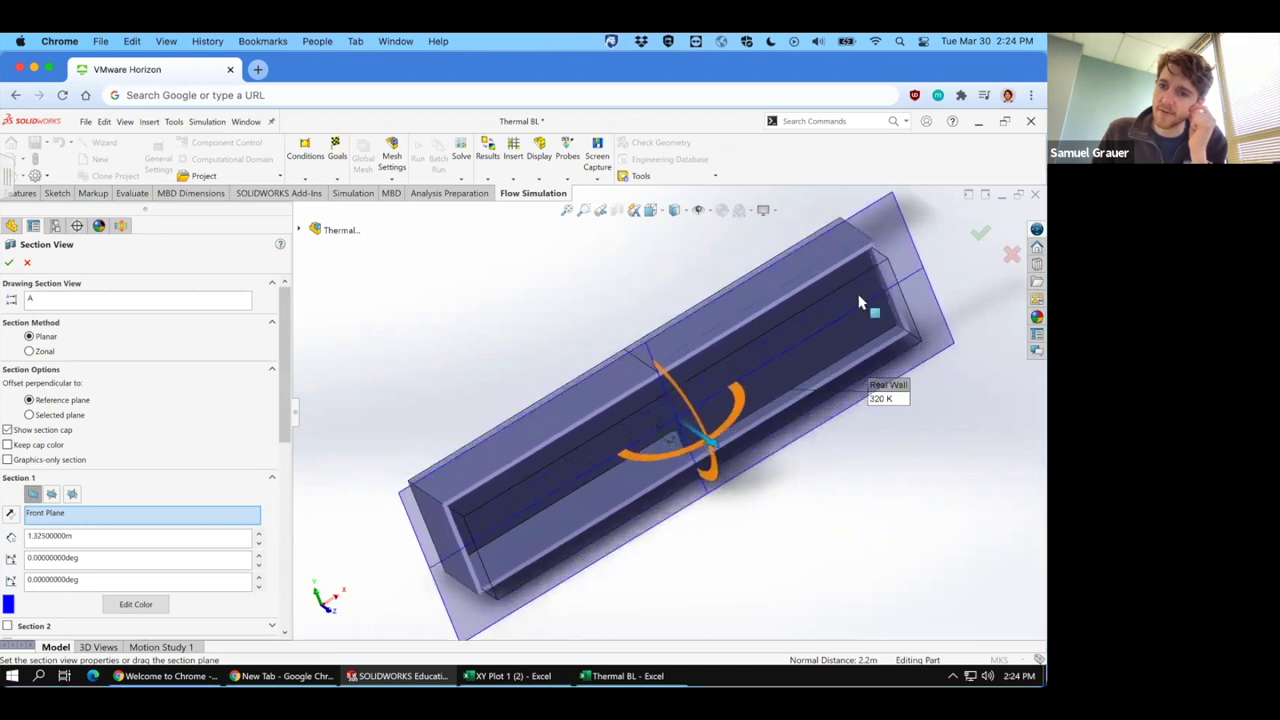
left_click(979, 233)
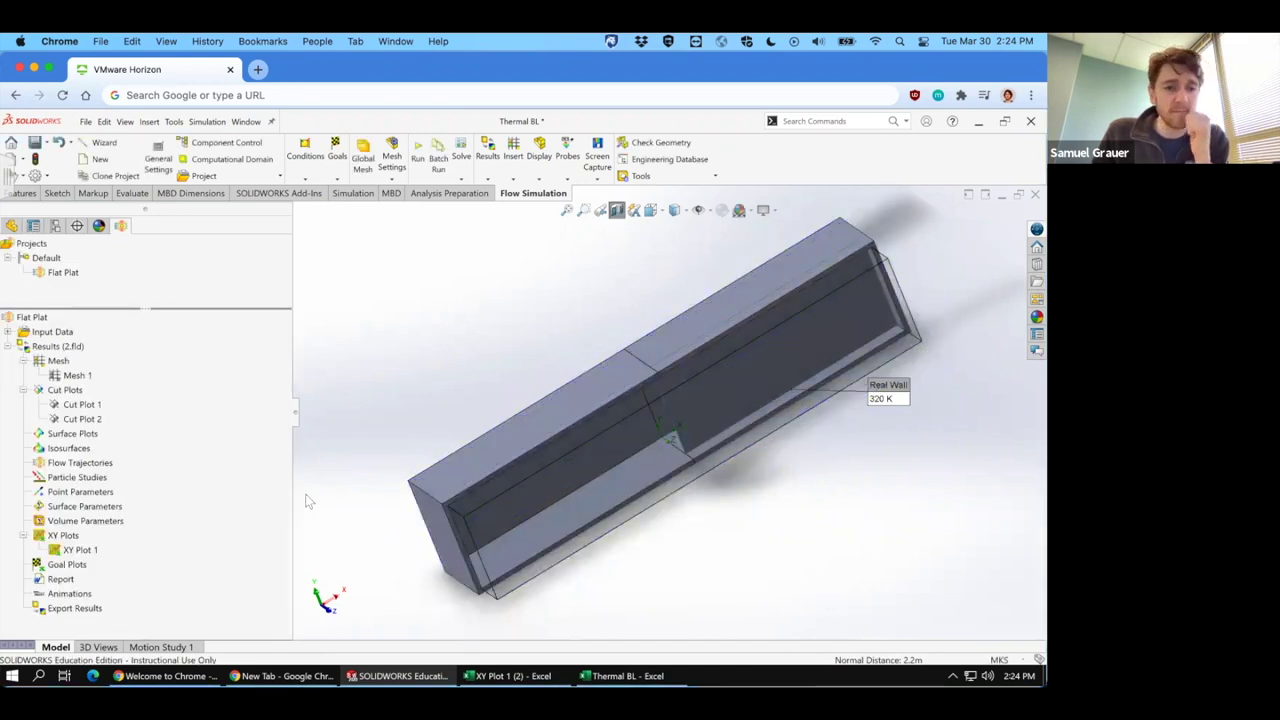
key("space")
middle_click_drag(399, 298, 621, 375)
key("ctrl+7")
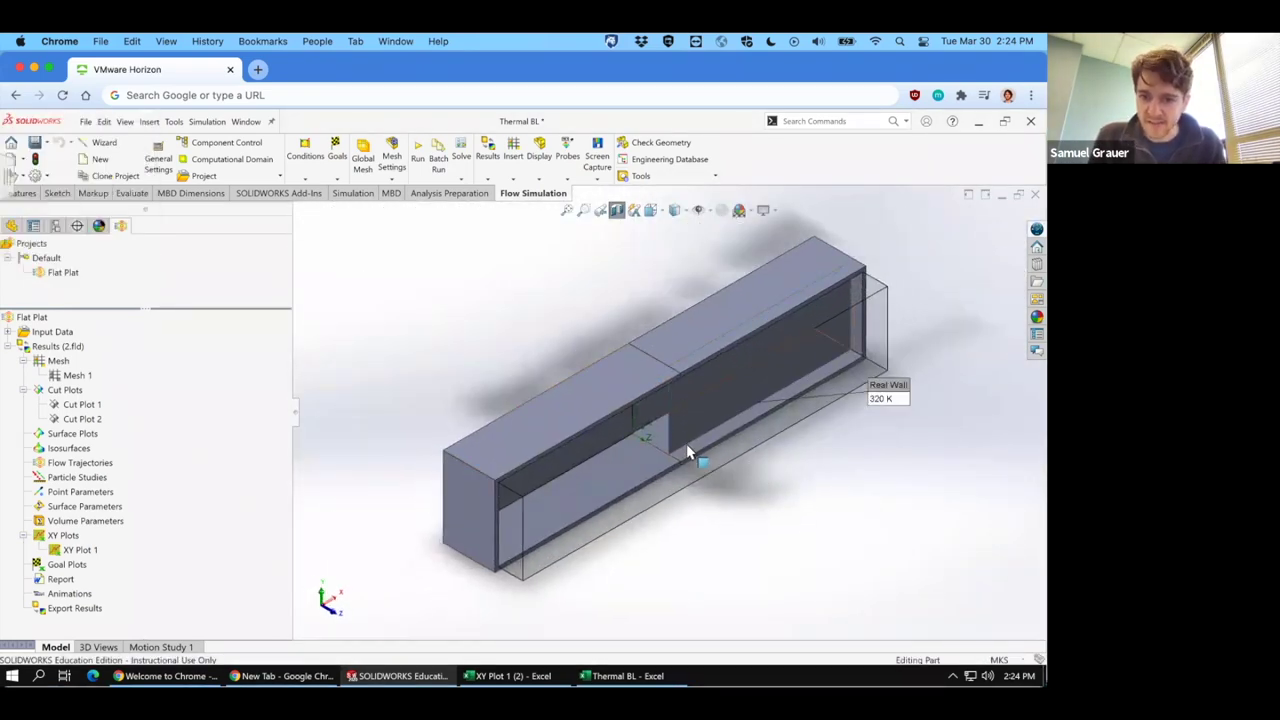
Inspect the inner plate faces' cut dimensions, ending with the plate mid-surface selected.
left_click(686, 448)
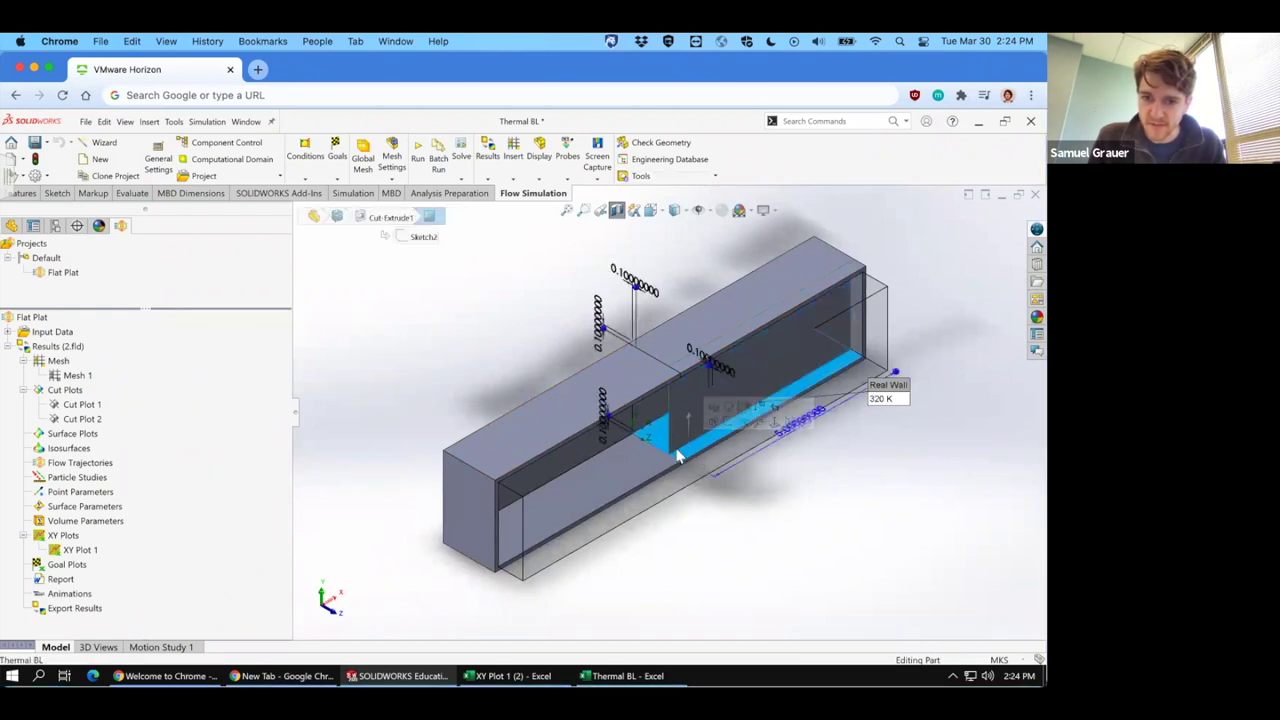
left_click(707, 503)
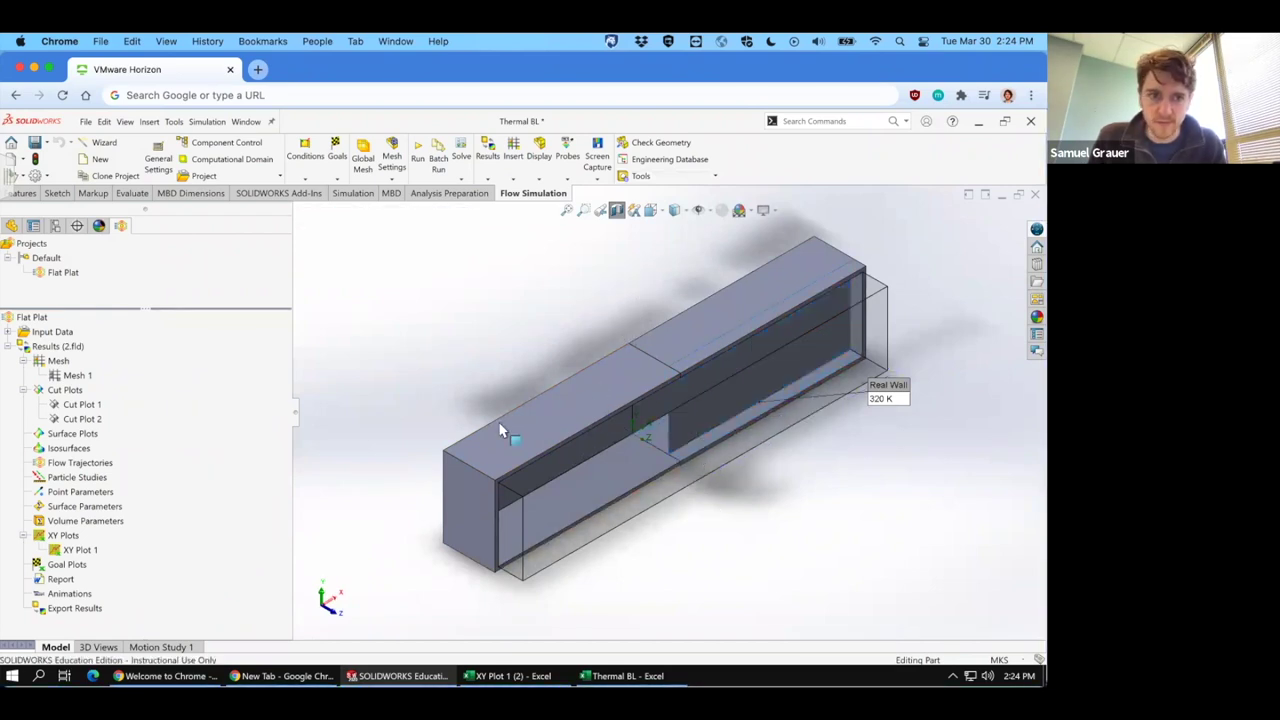
left_click(685, 452)
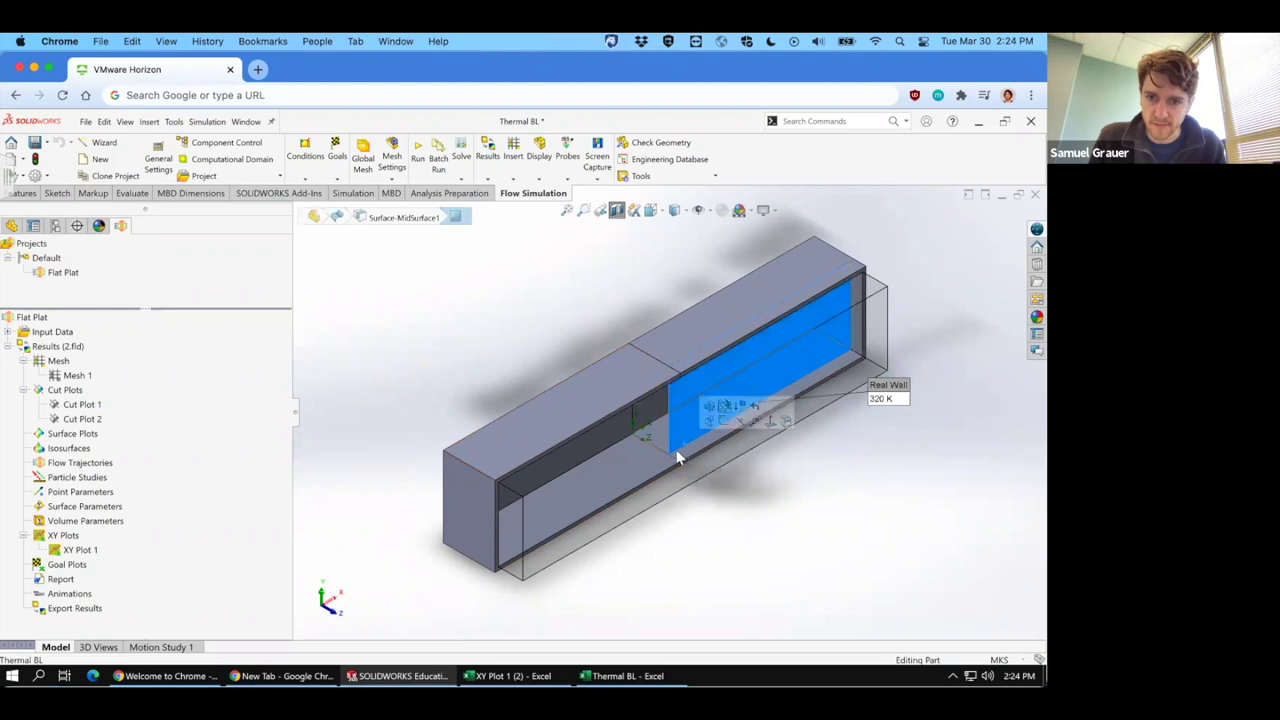
double_click(678, 460)
left_click(683, 453)
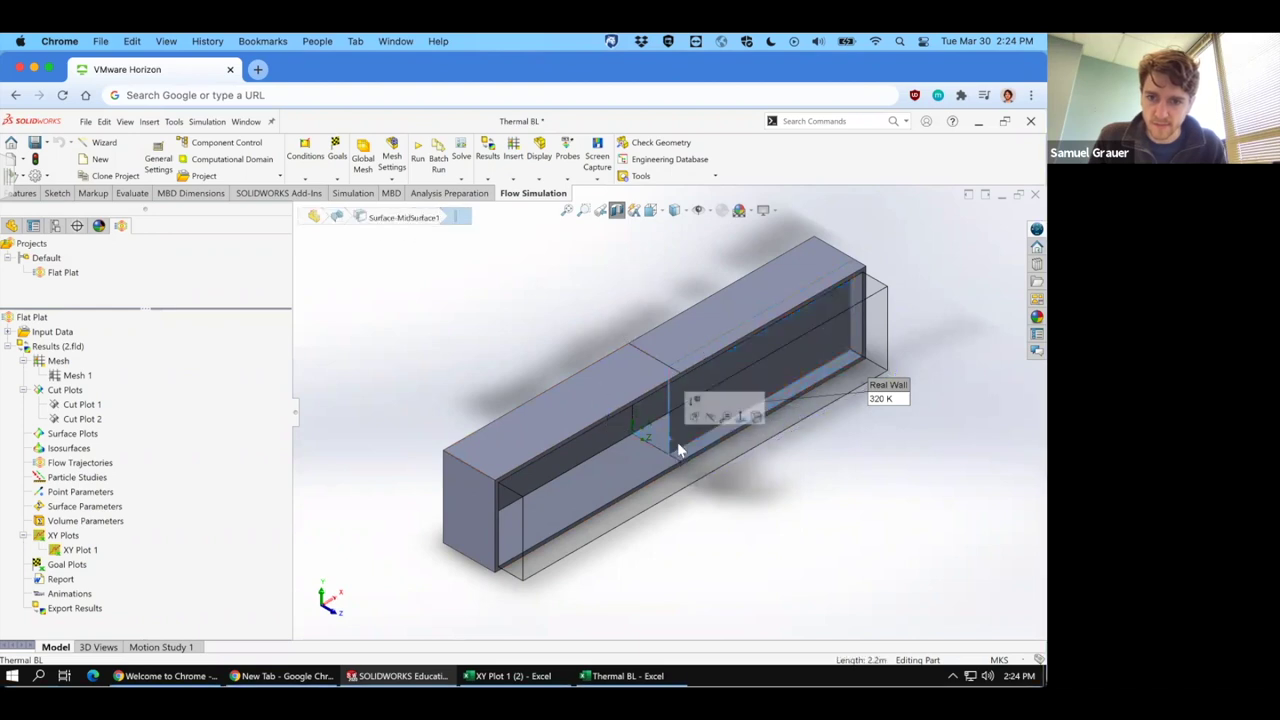
double_click(683, 453)
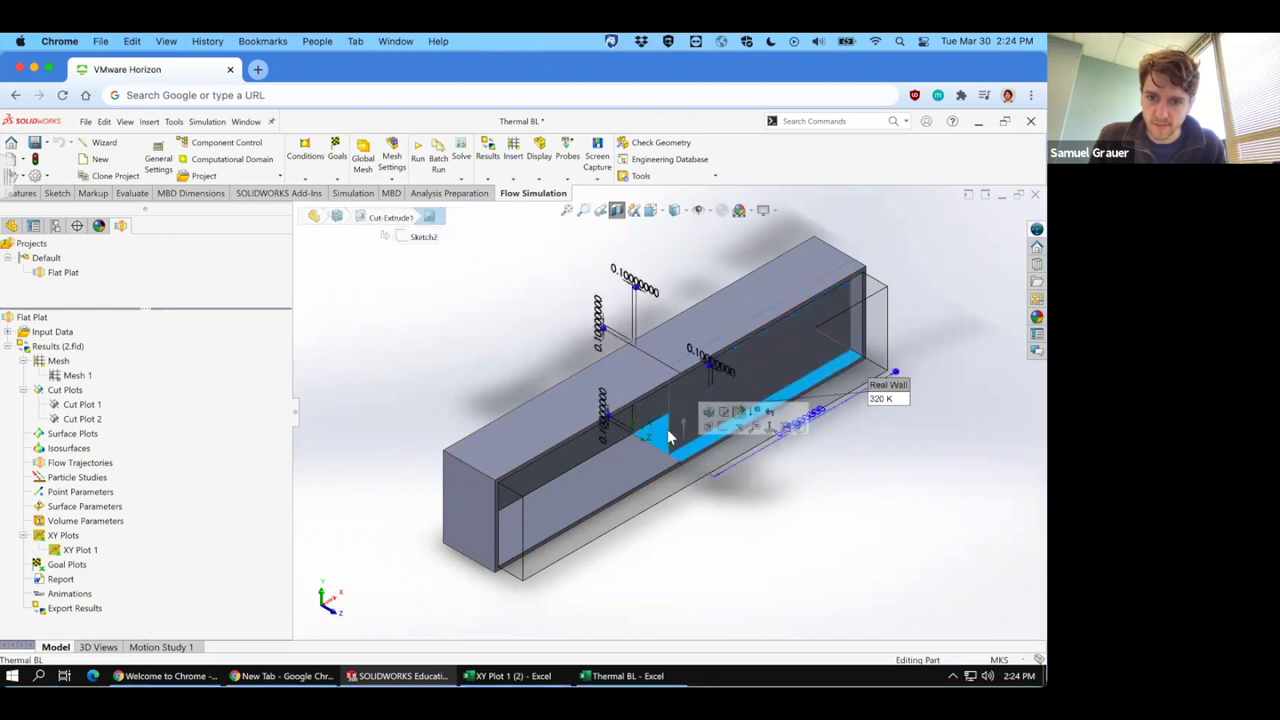
left_click(671, 434)
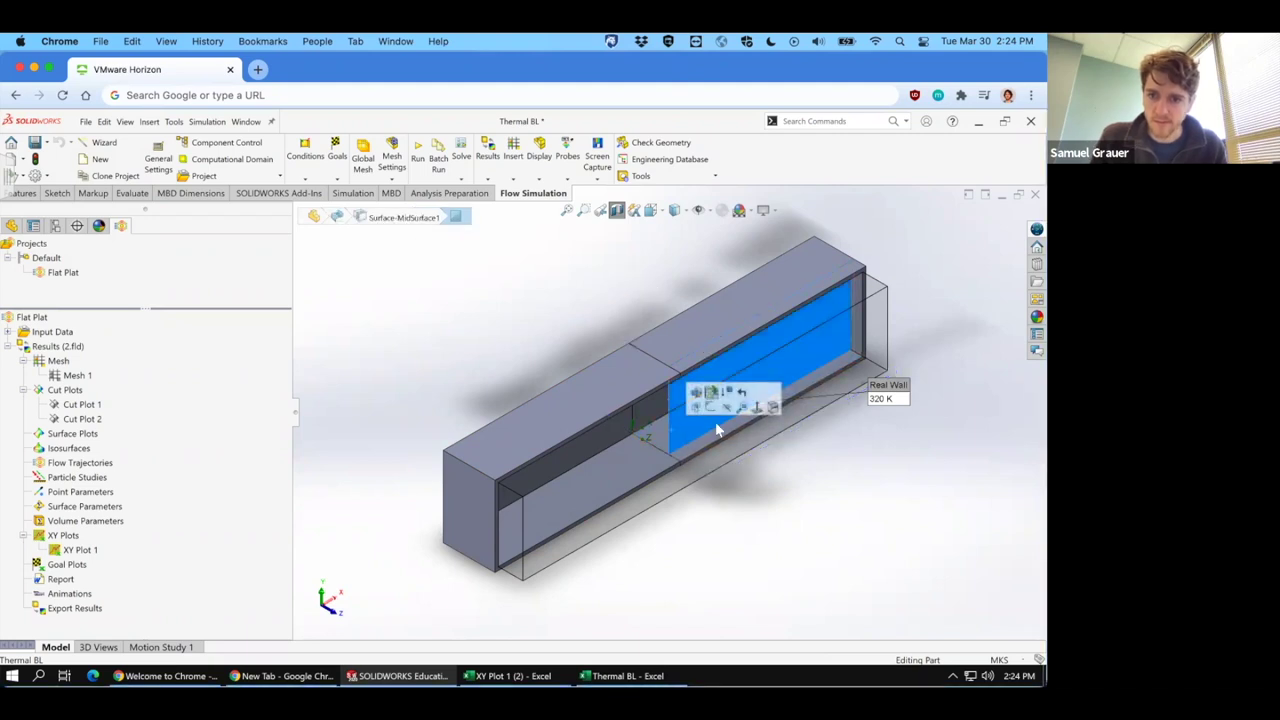
scroll(695, 425, "down", 2)
scroll(686, 415, "down", 2)
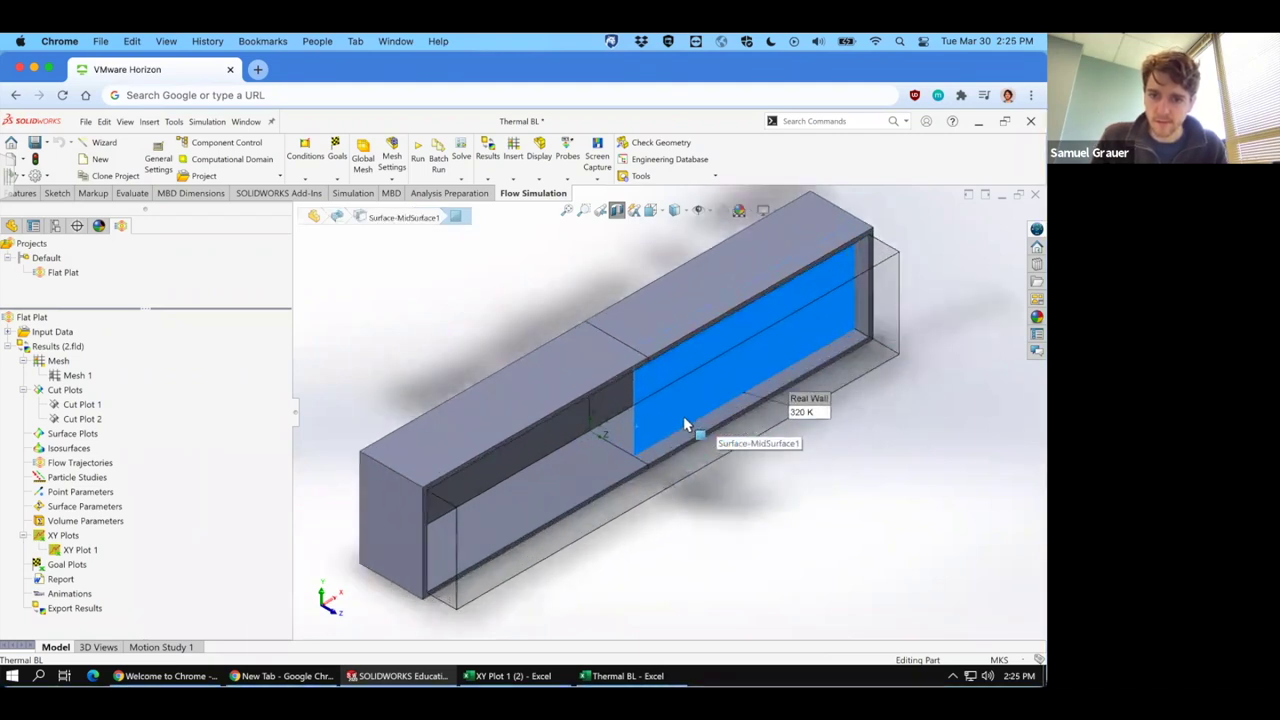
left_click(603, 441)
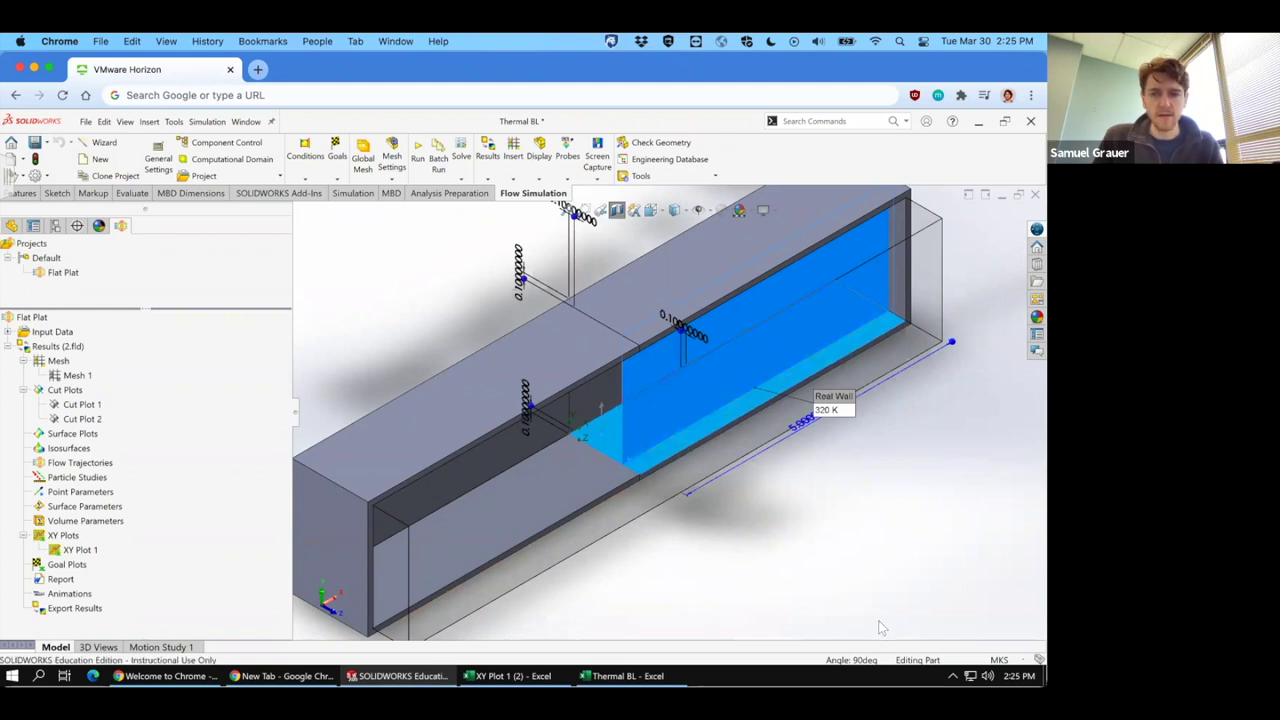
left_click(715, 372)
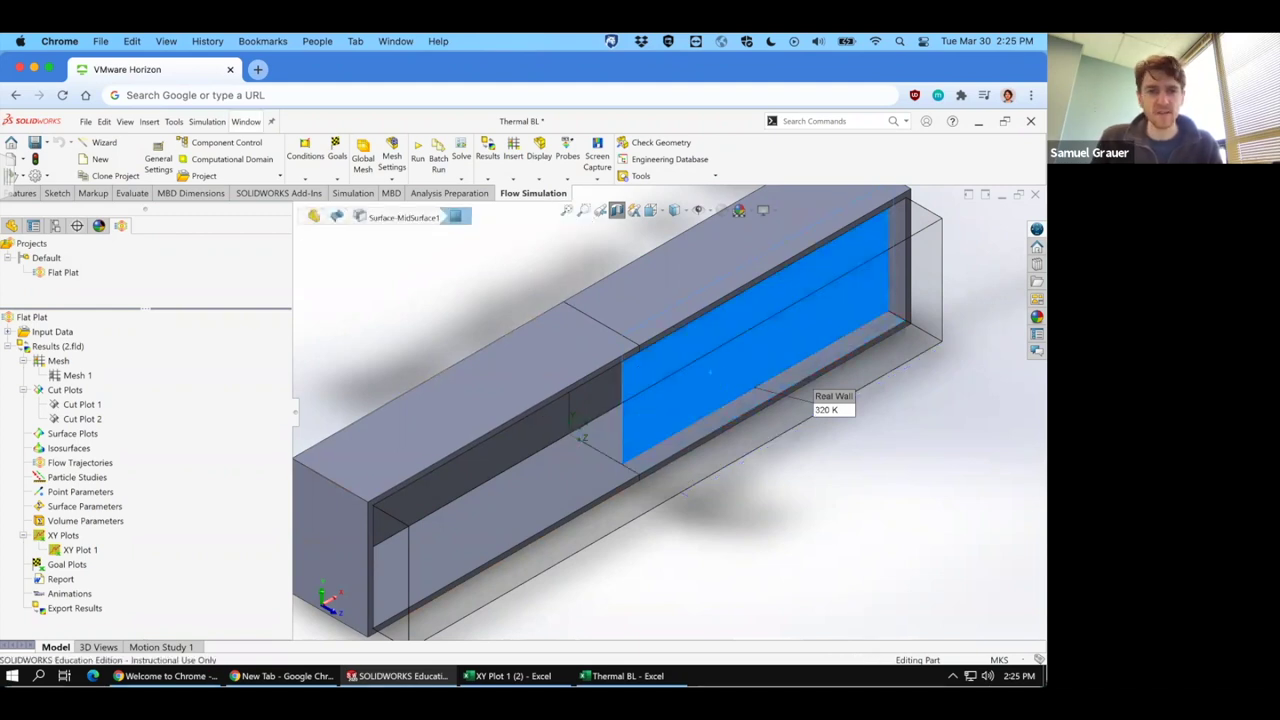
left_click(149, 121)
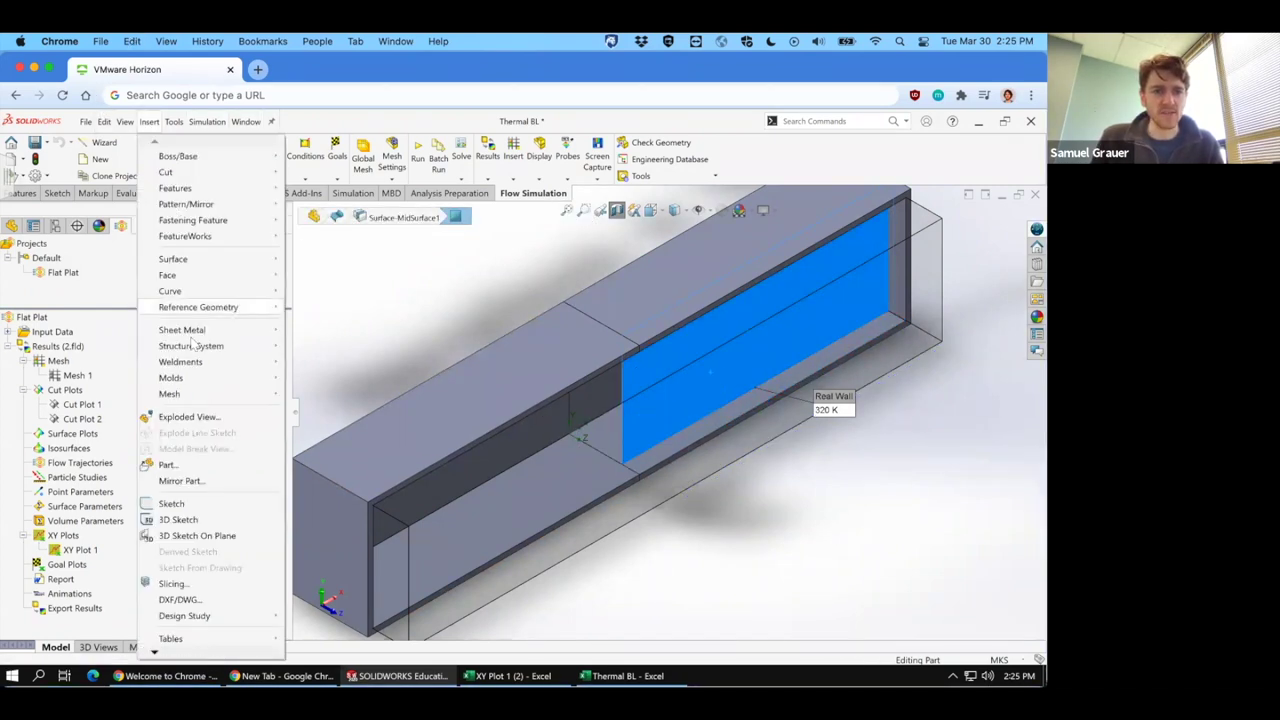
Split the floor face by intersection with the plate, then reset the computational domain.
mouse_move(191, 280)
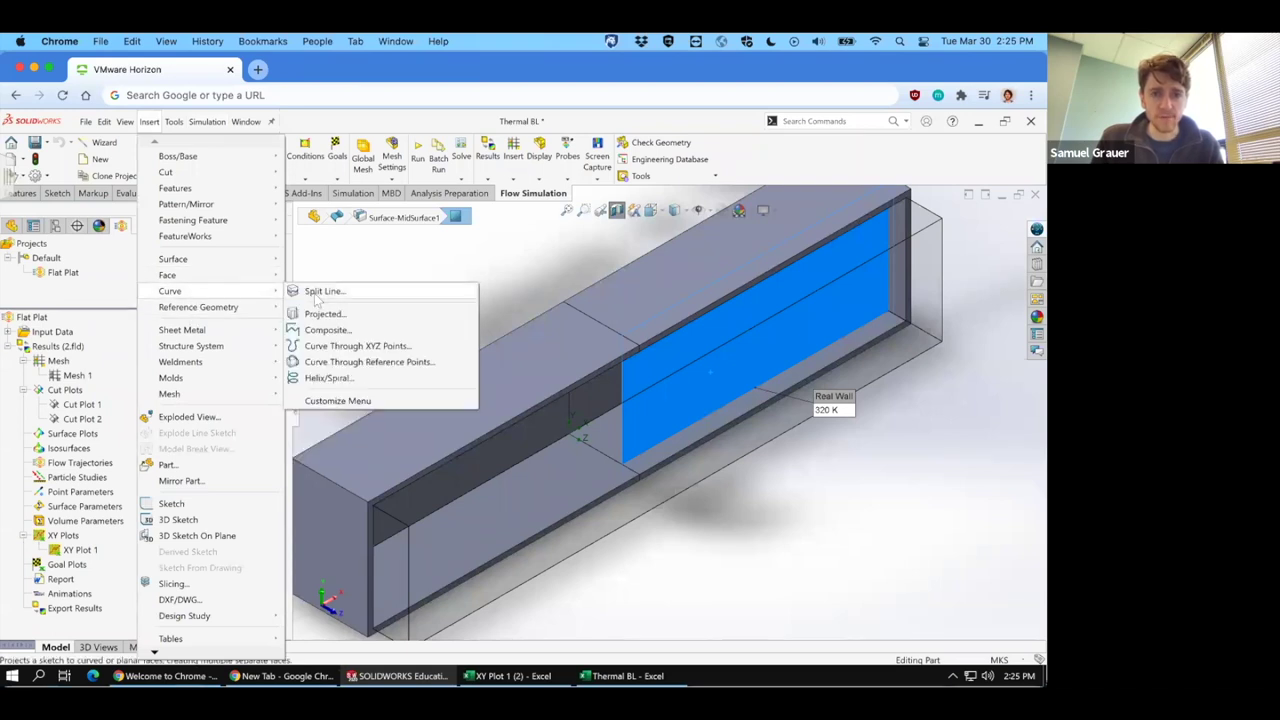
left_click(314, 292)
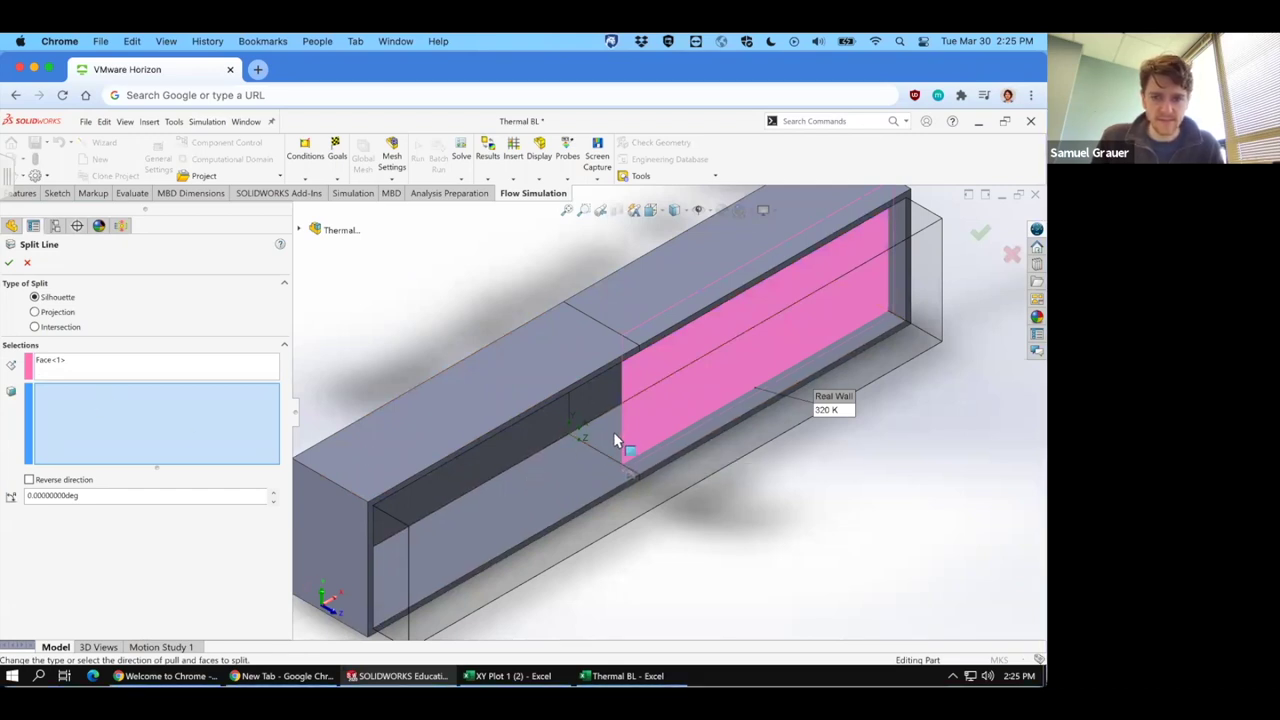
left_click(35, 327)
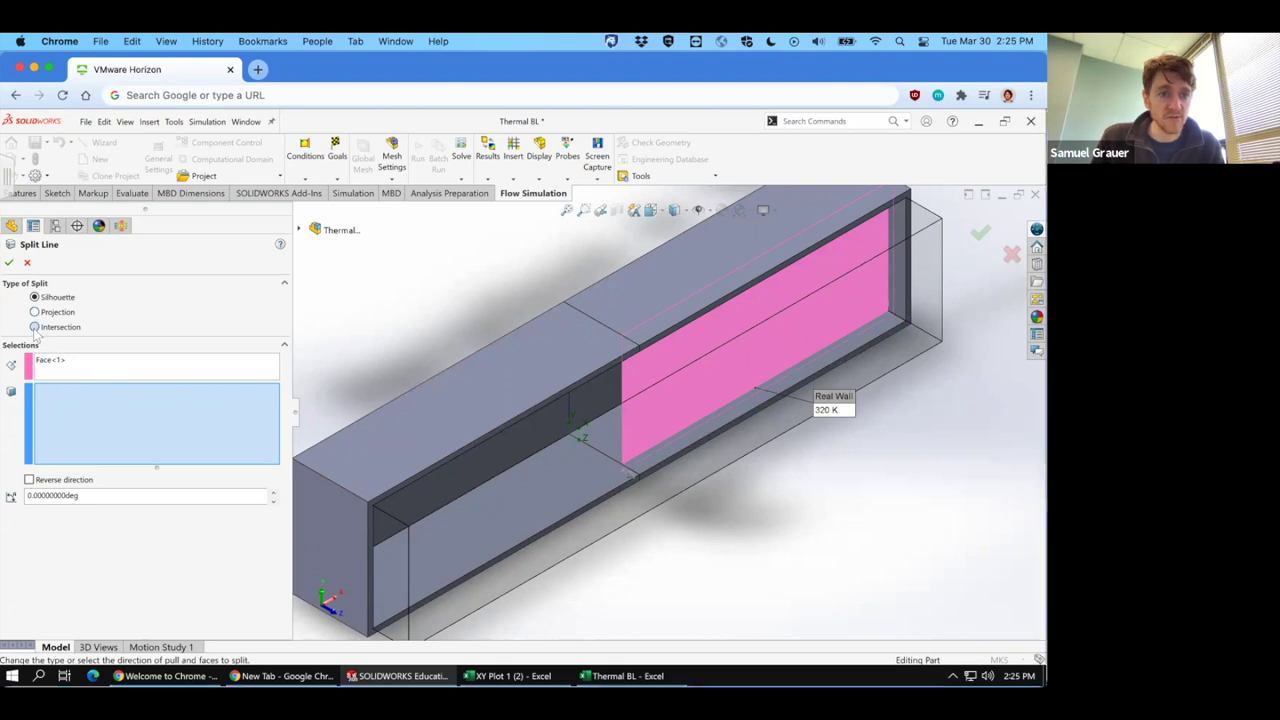
left_click(611, 440)
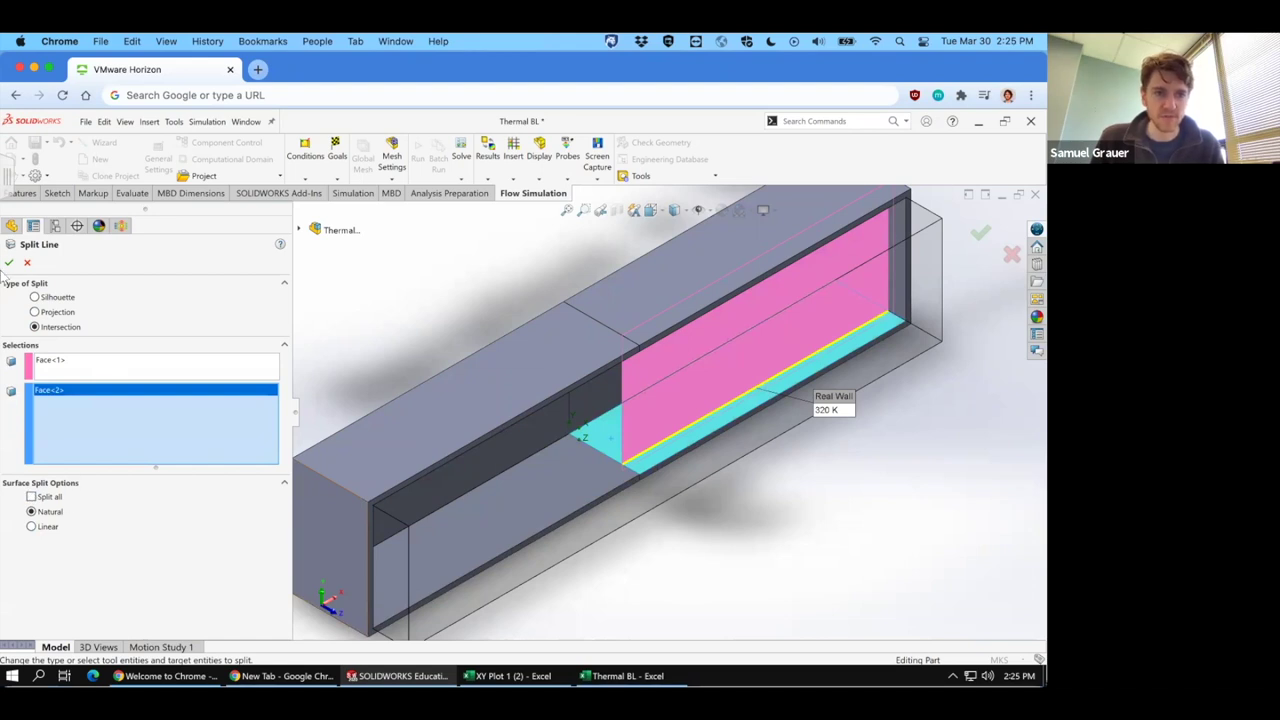
left_click(10, 263)
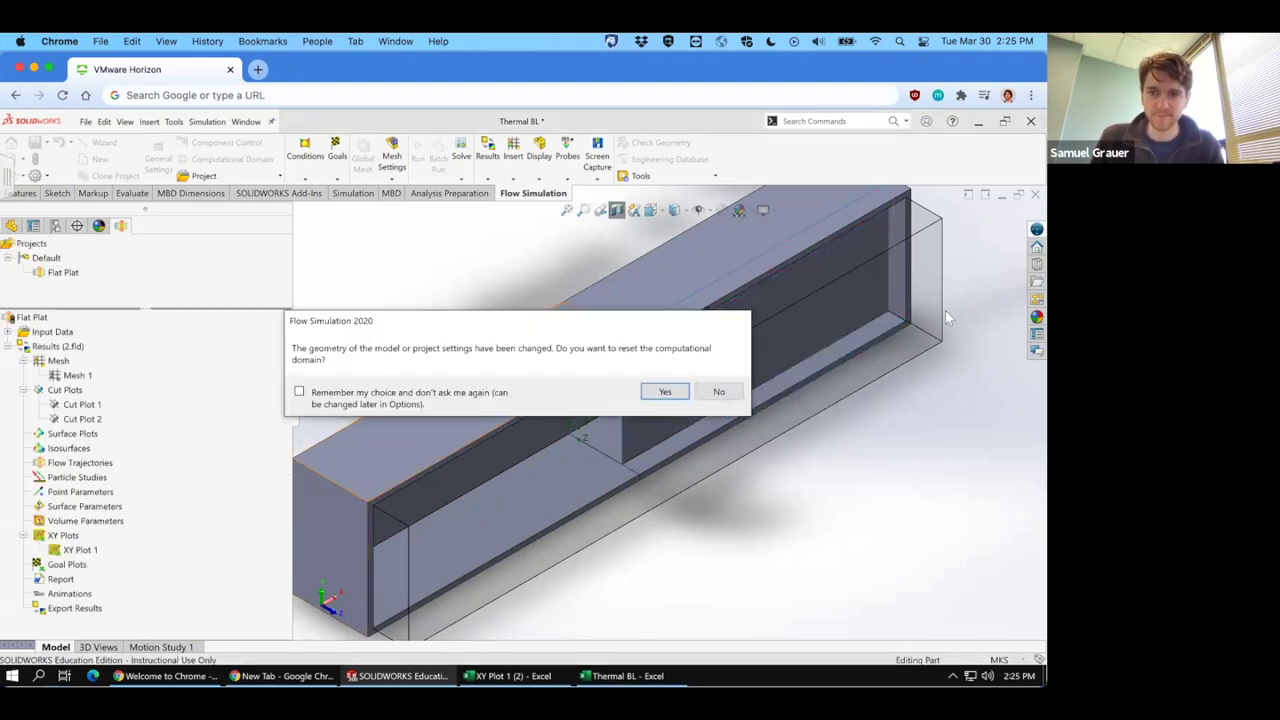
left_click(665, 393)
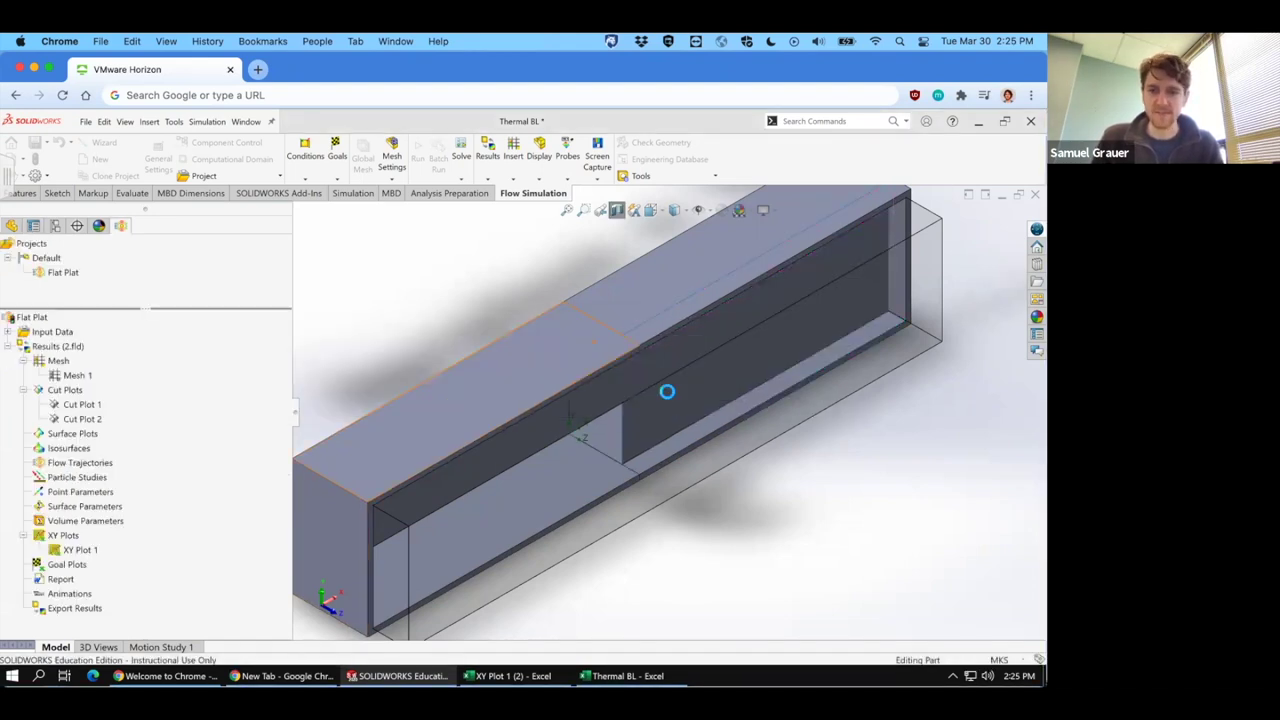
left_click(595, 487)
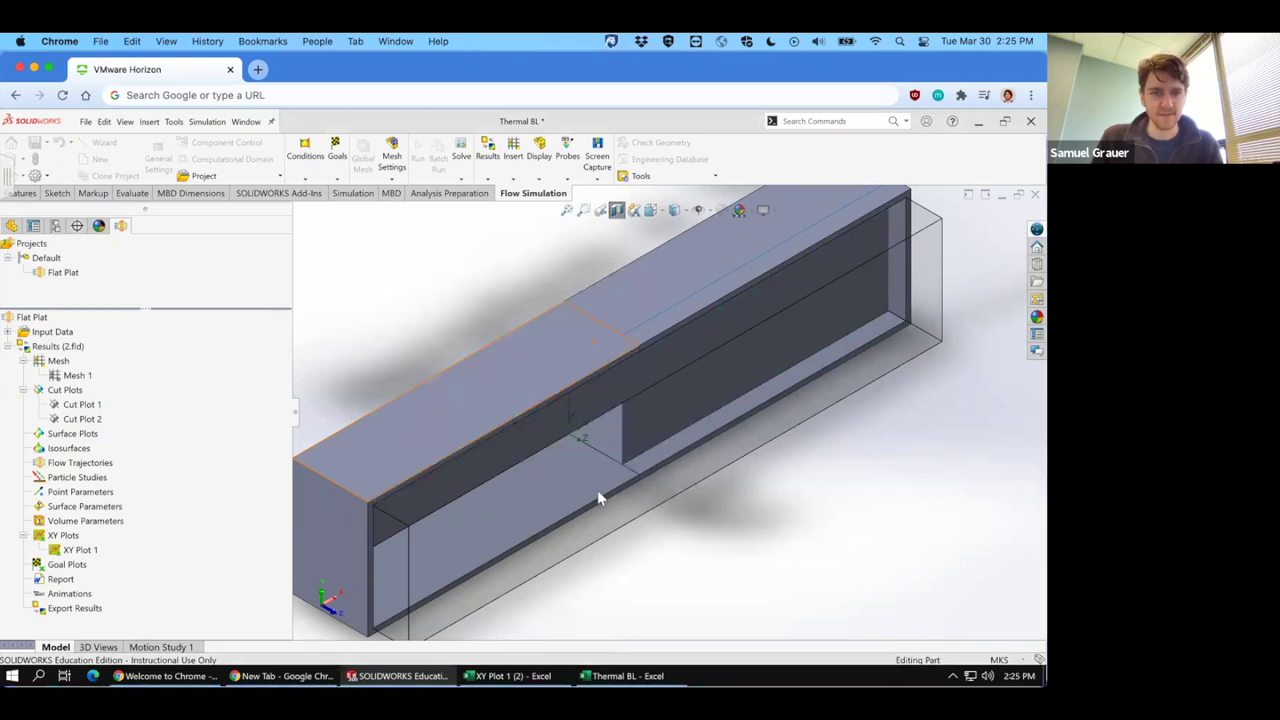
Insert a new XY plot of Surface Heat Flux with Model X as the horizontal axis.
right_click(66, 538)
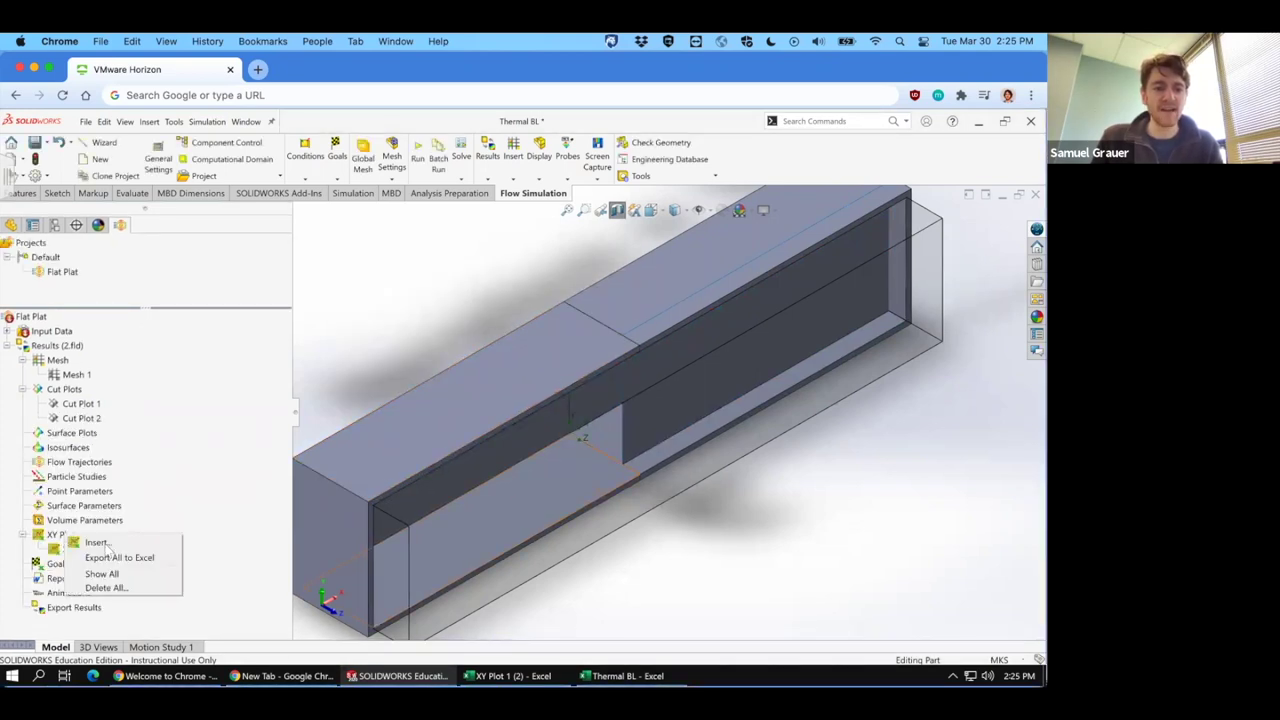
left_click(82, 544)
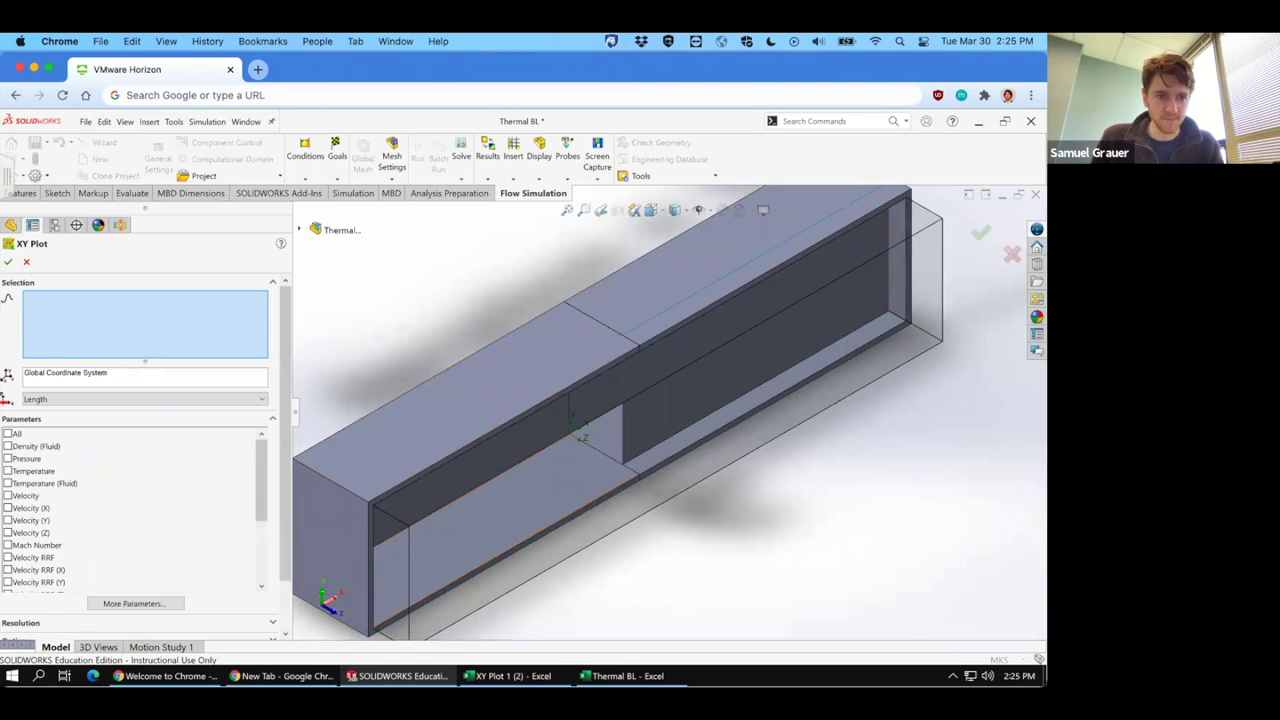
left_click_drag(262, 465, 256, 522)
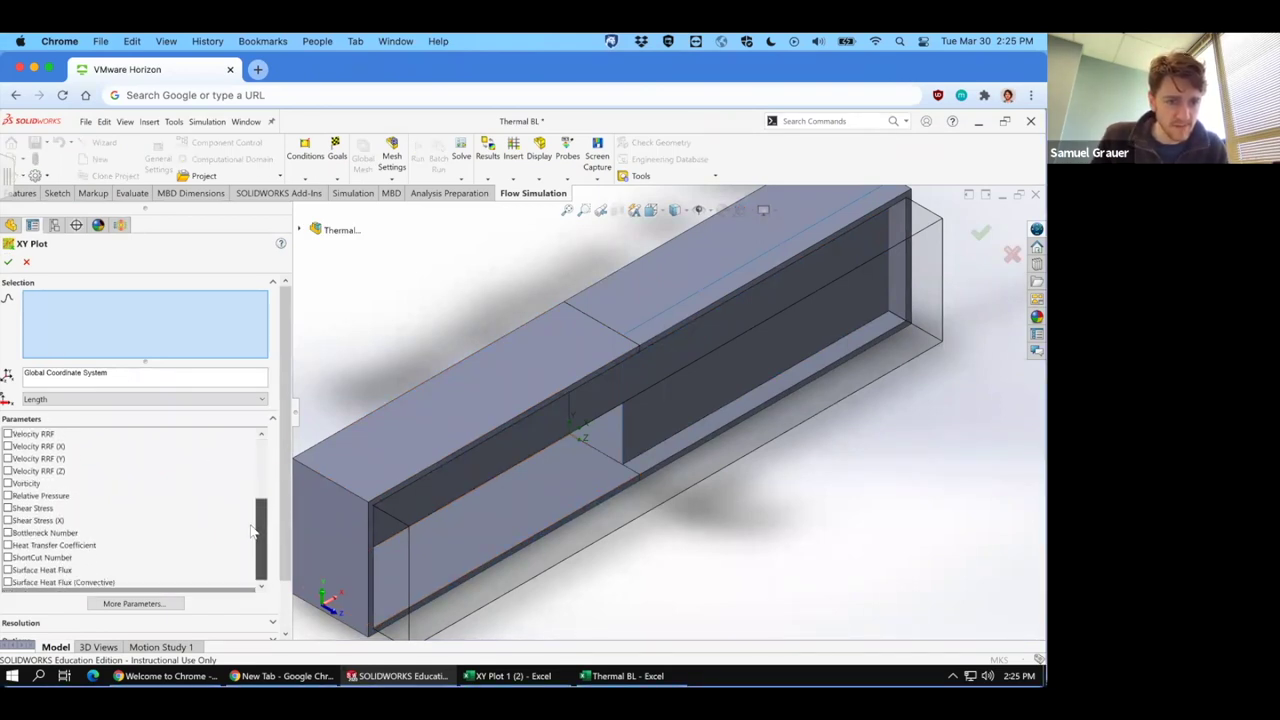
left_click(8, 570)
scroll(256, 546, "up", 5)
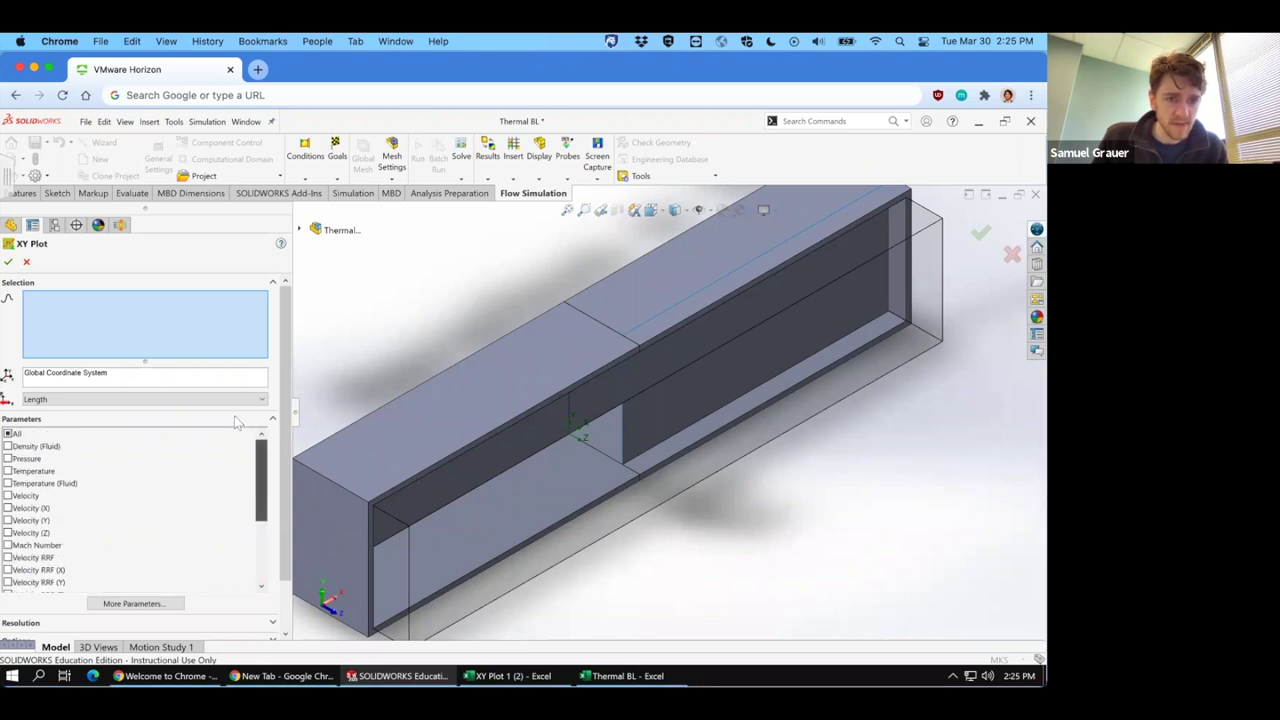
left_click(90, 400)
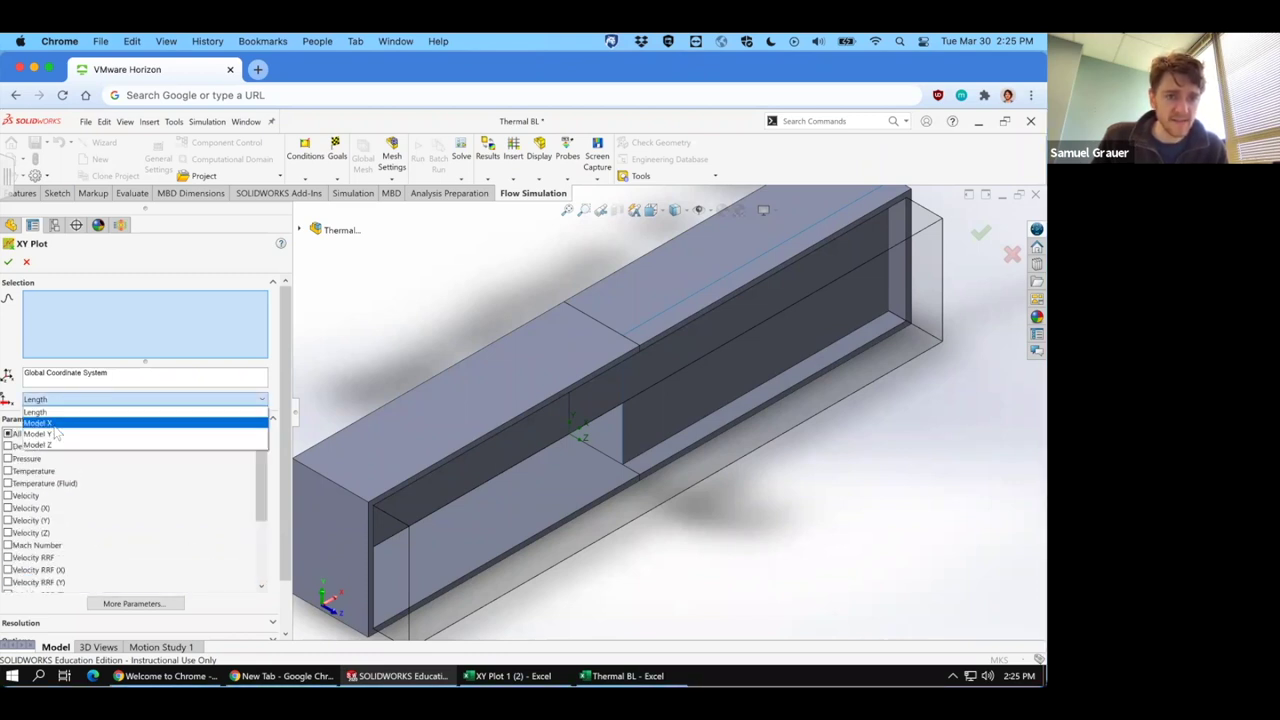
left_click(57, 424)
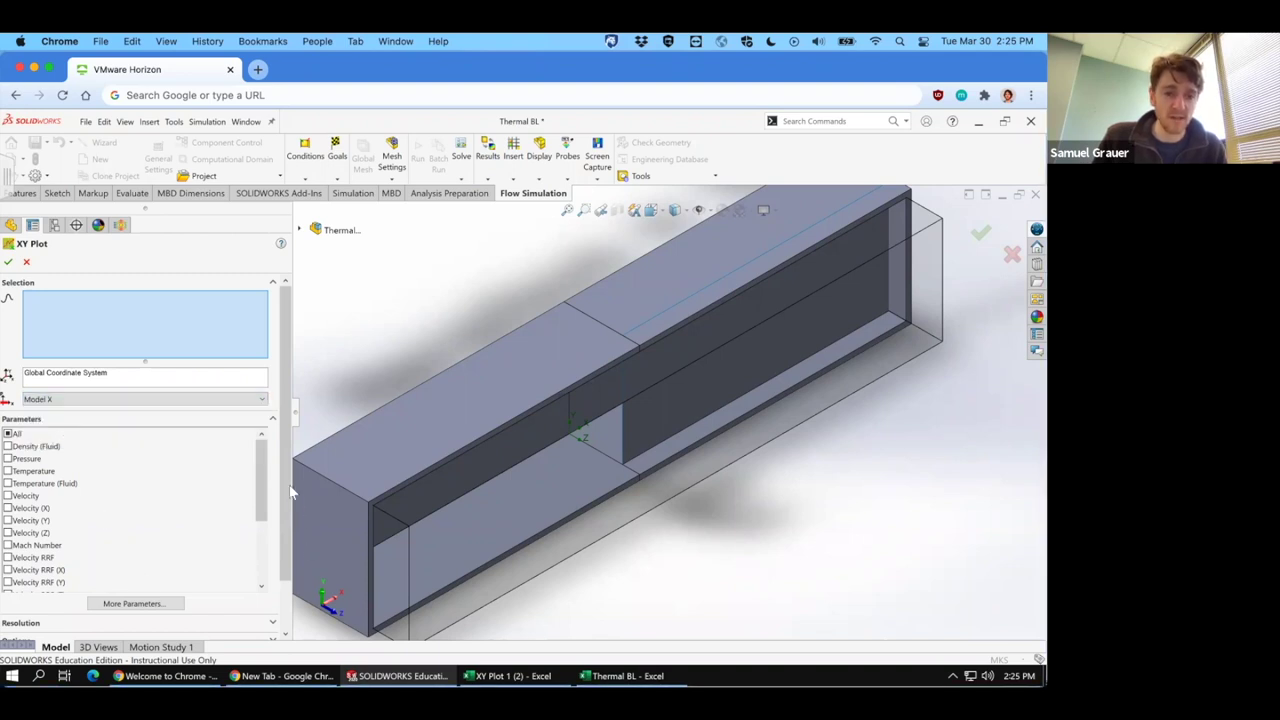
scroll(291, 491, "down", 2)
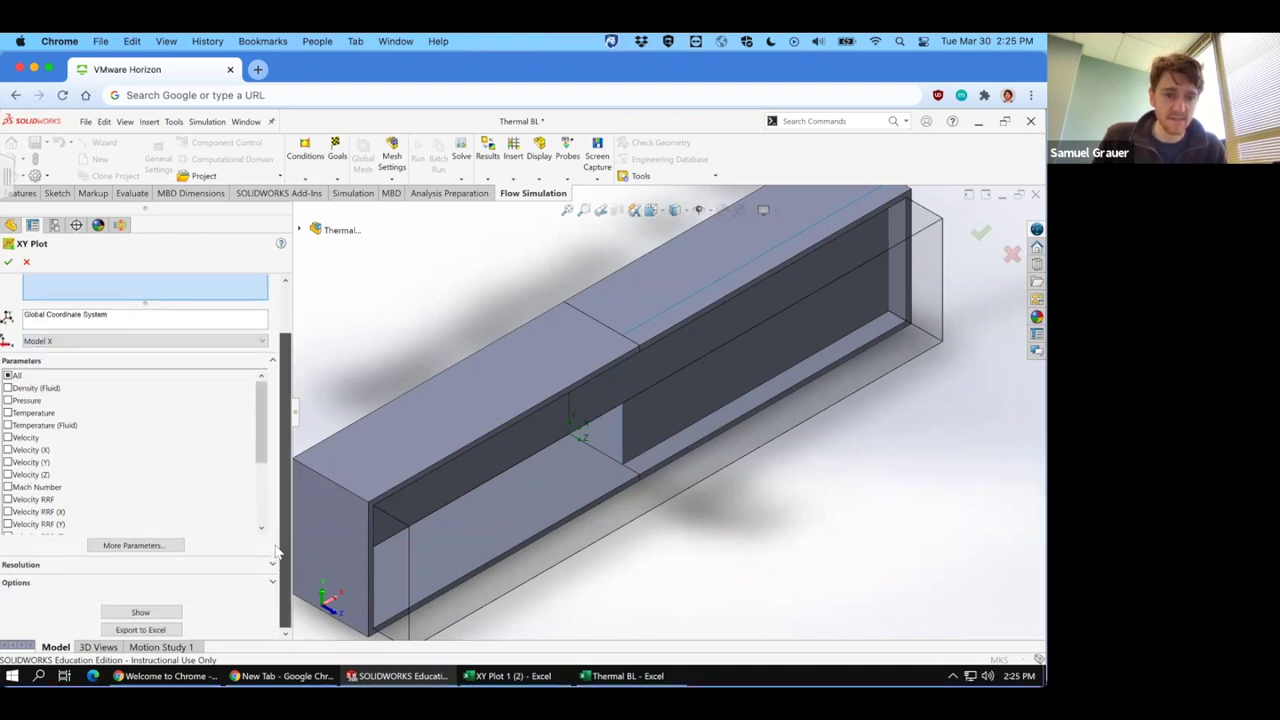
Assign the plate edge and show the Surface Heat Flux XY plot.
left_click(141, 612)
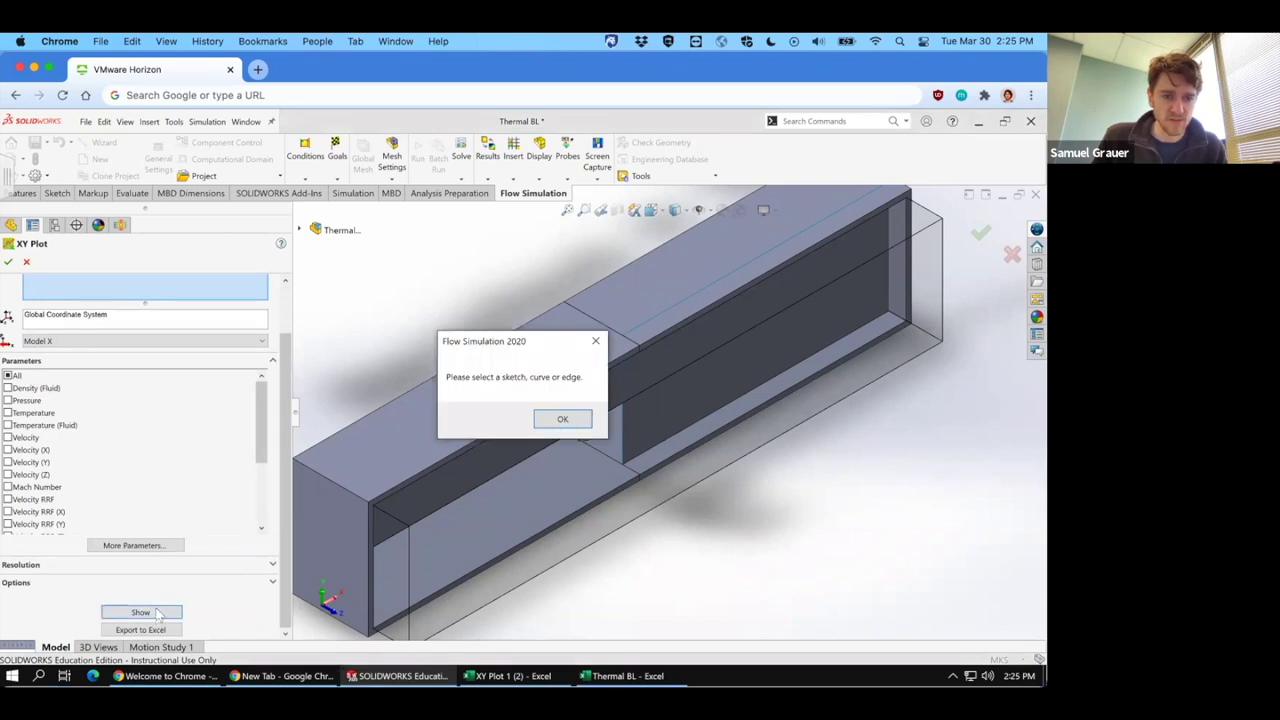
left_click(540, 421)
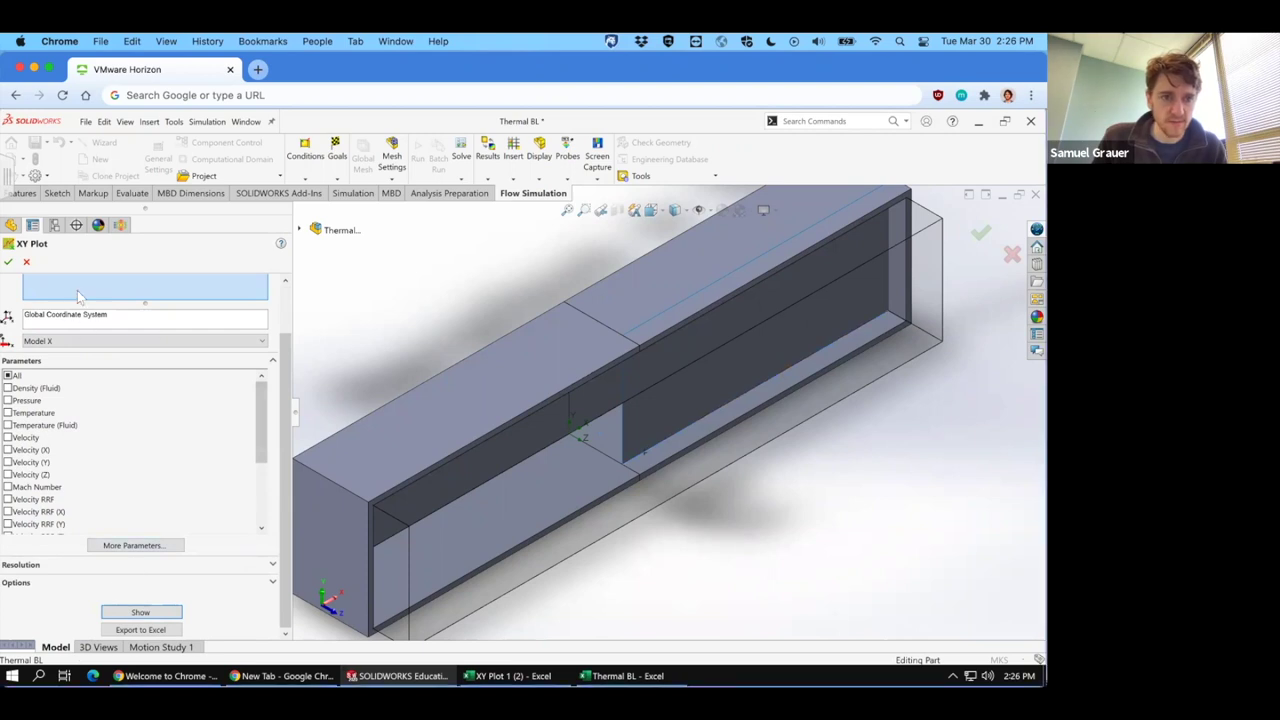
scroll(200, 500, "up", 1)
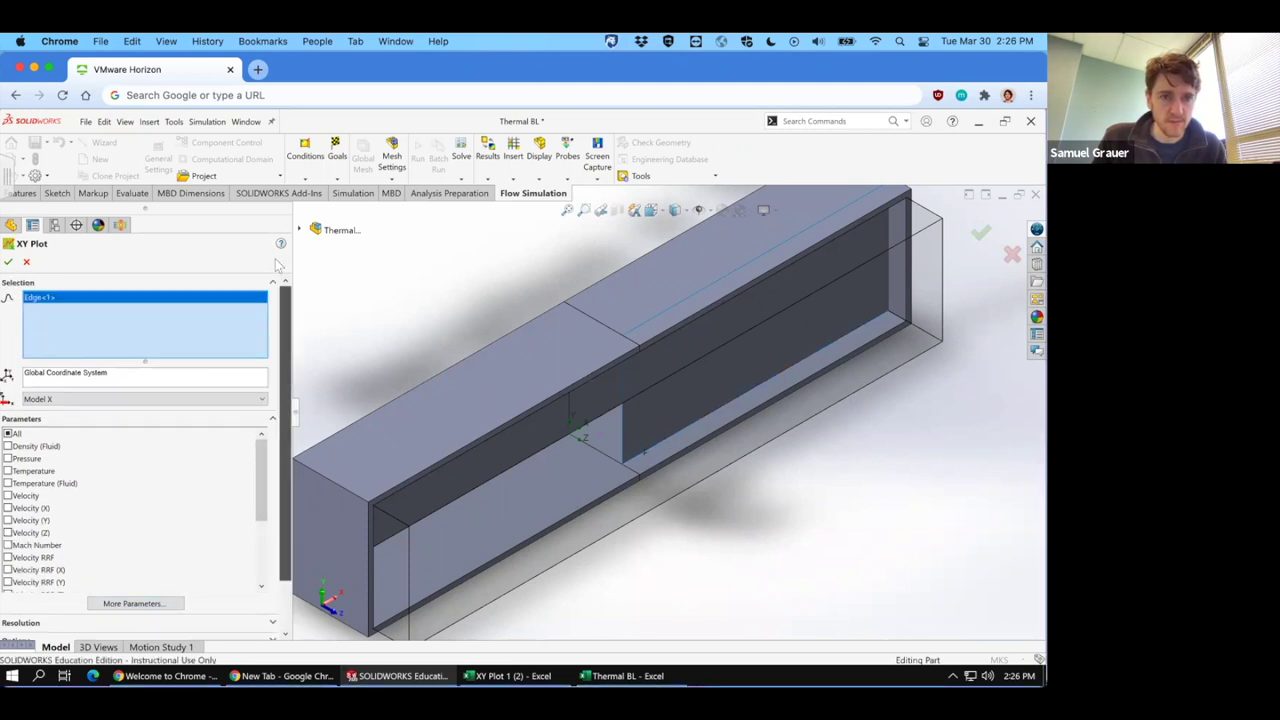
scroll(160, 580, "down", 1)
left_click(140, 614)
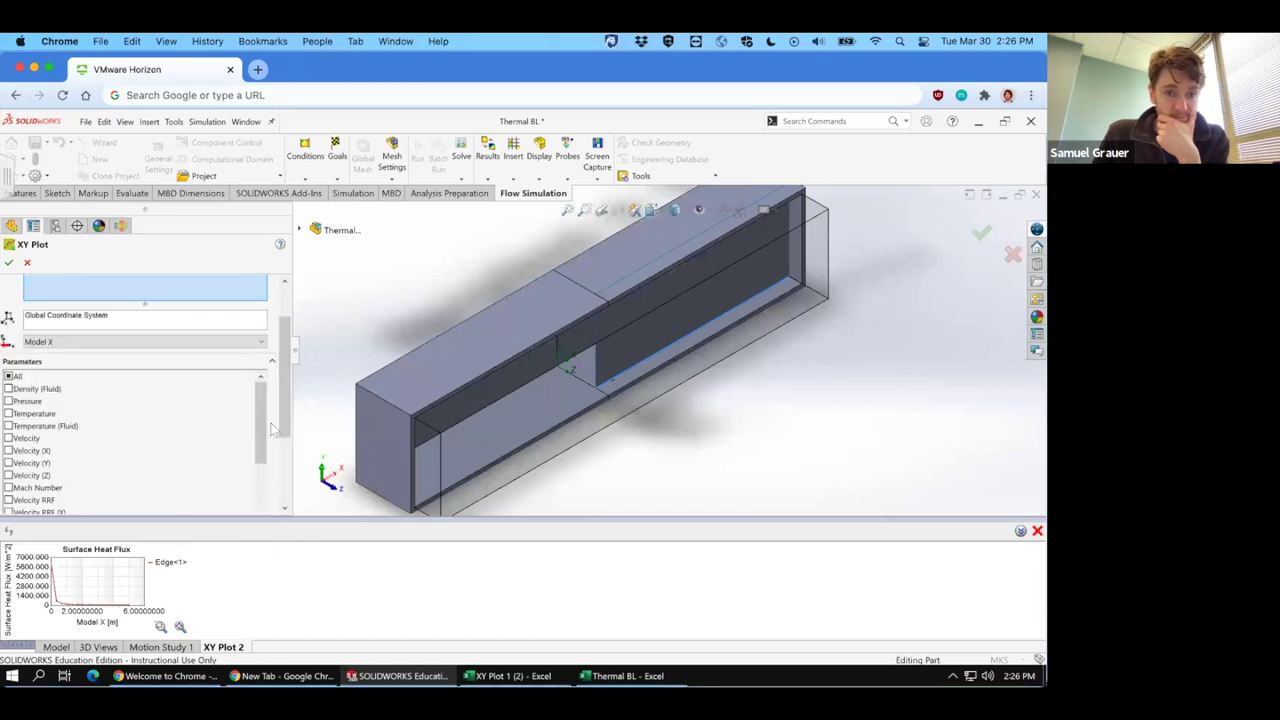
Attempt to regenerate the XY plot, then cancel and dismiss the file system error.
scroll(193, 503, "down", 3)
left_click(172, 488)
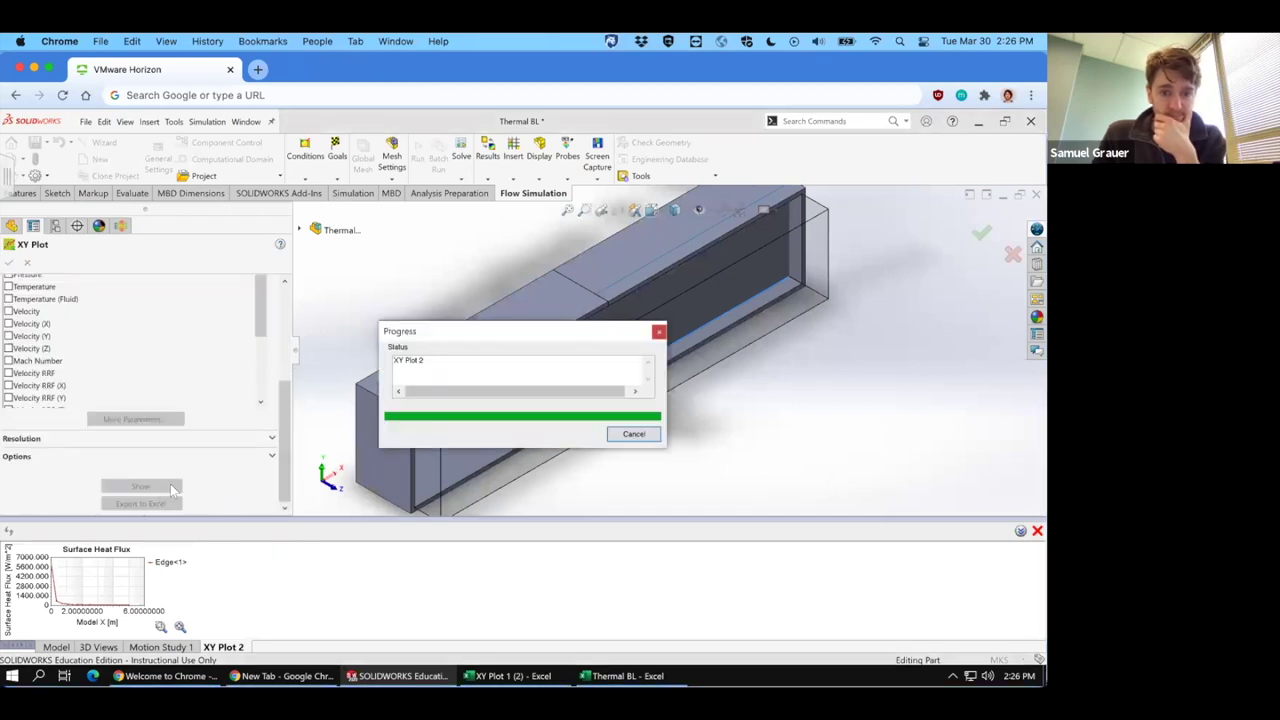
left_click(617, 437)
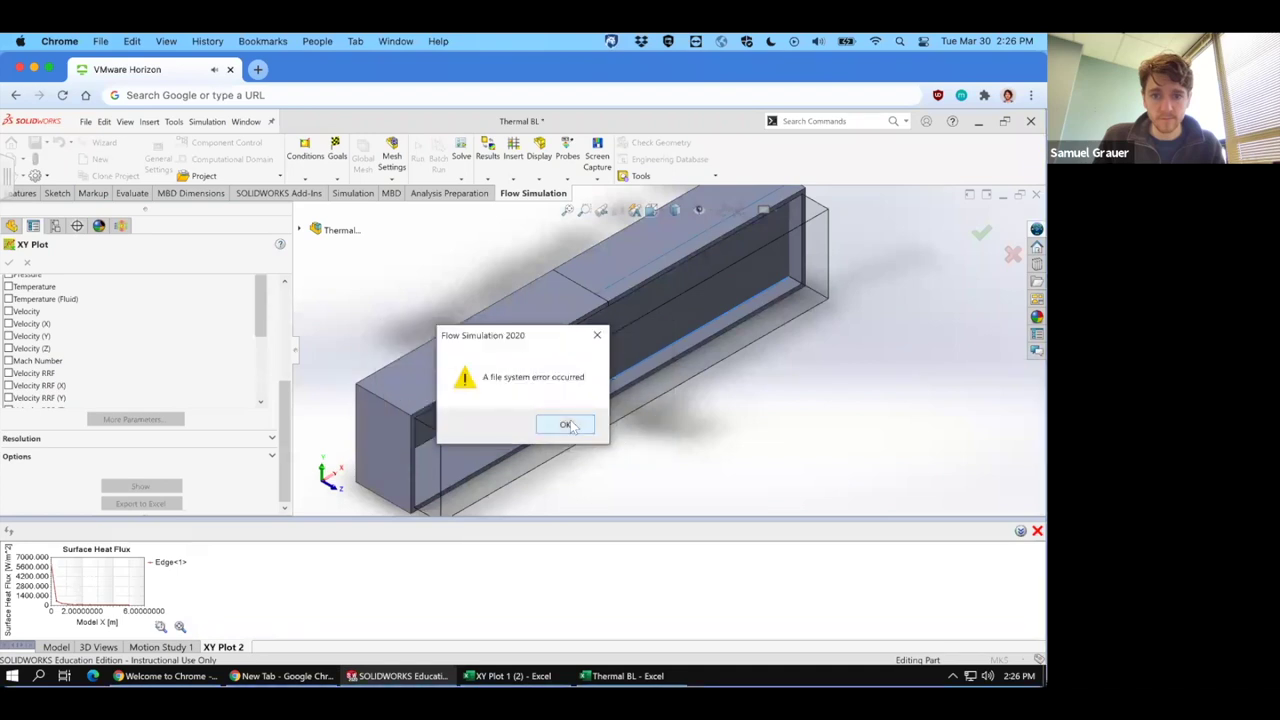
left_click(570, 425)
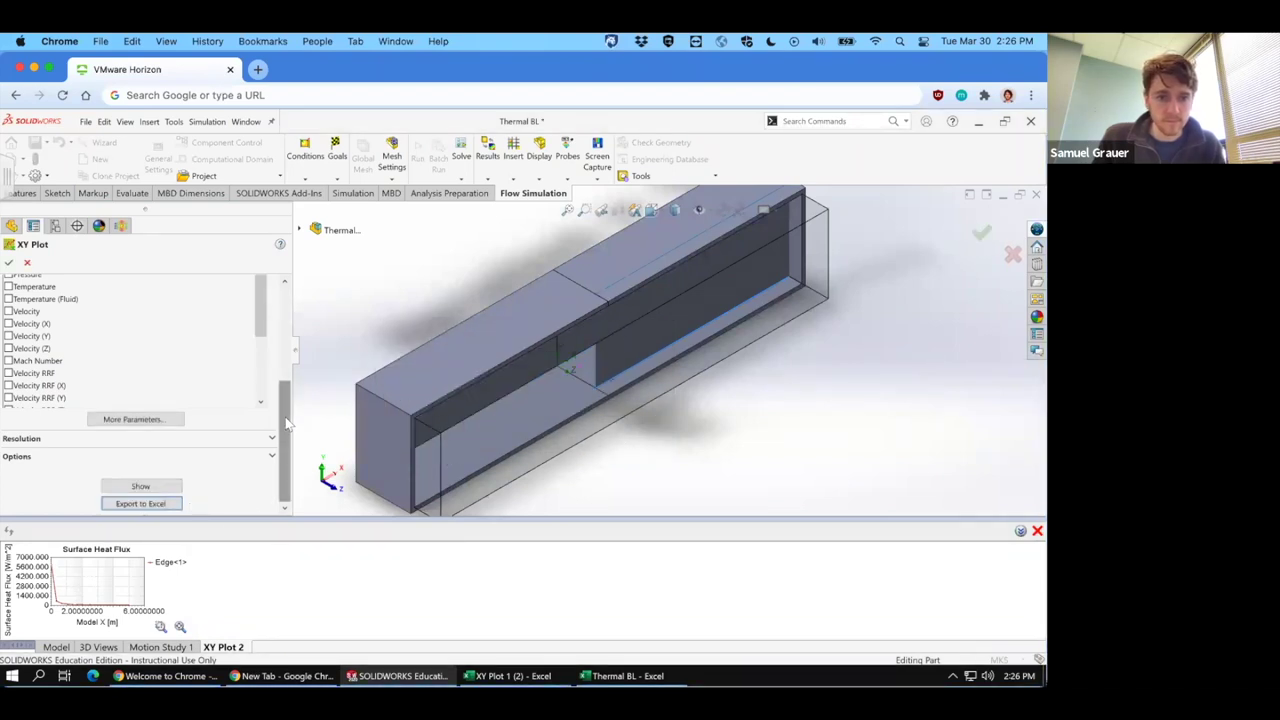
Export the heat flux chart to Excel and save the workbook.
scroll(257, 390, "up", 5)
scroll(257, 385, "down", 2)
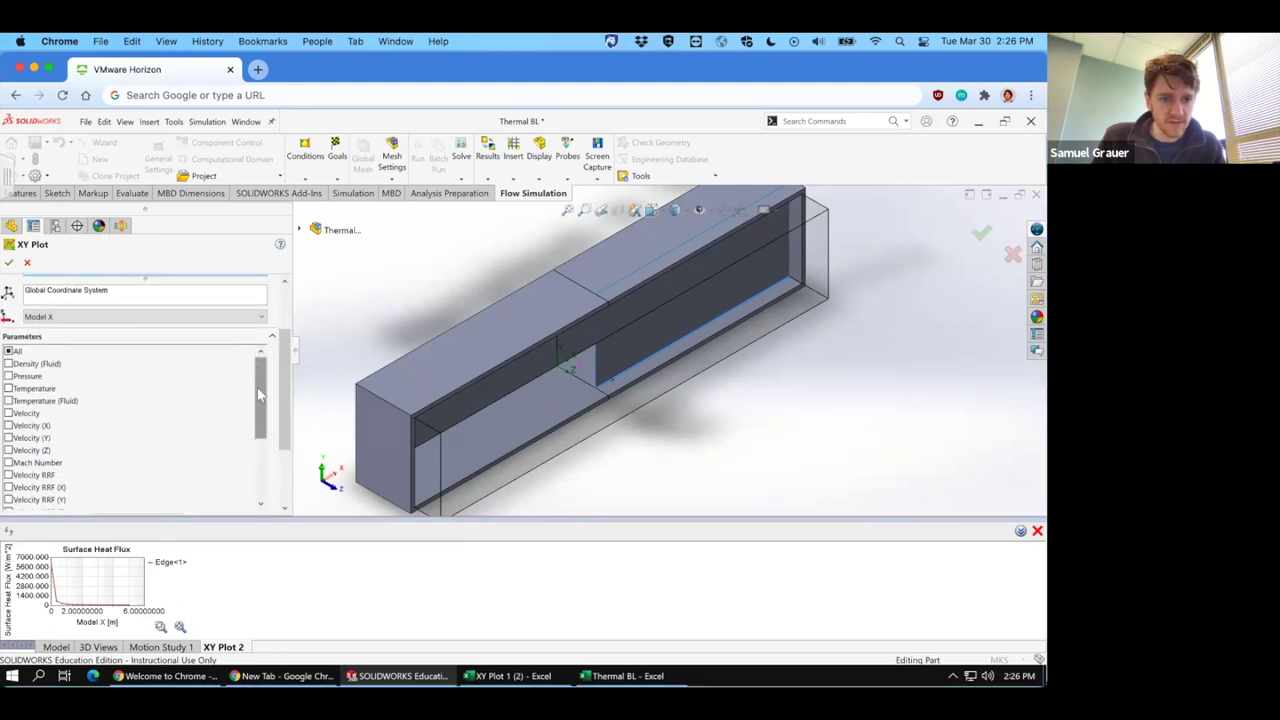
scroll(260, 395, "down", 3)
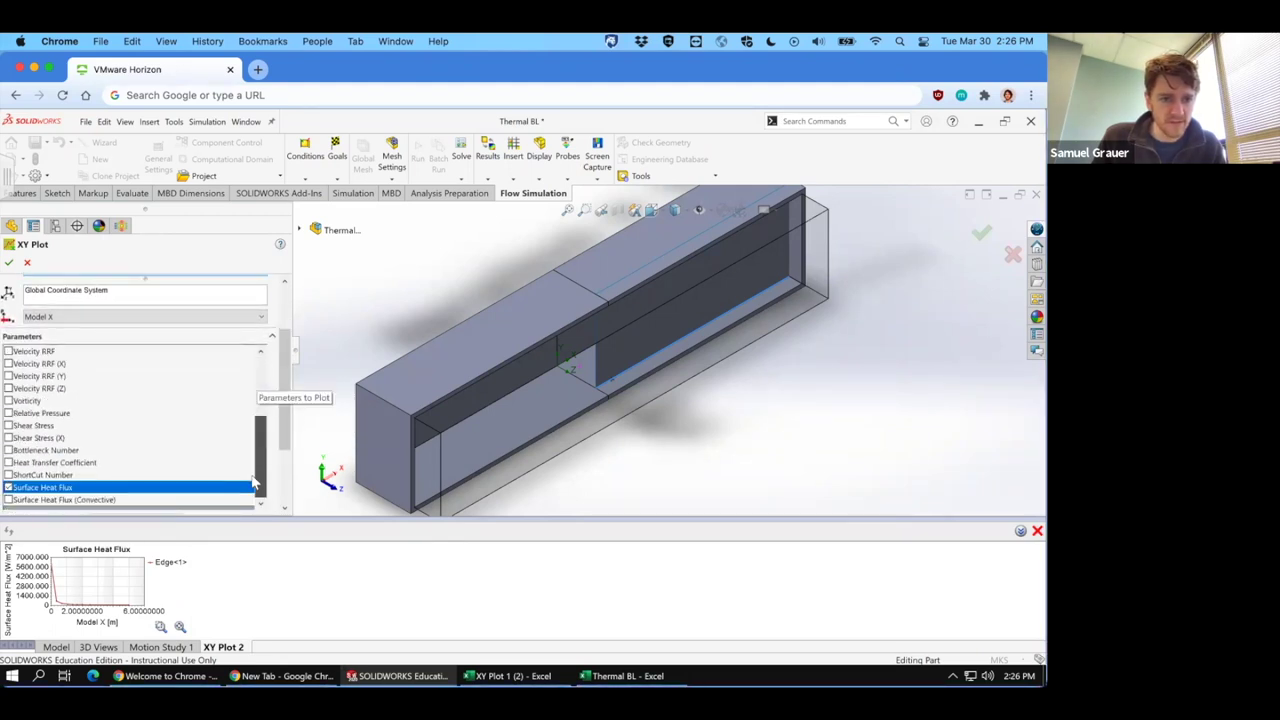
right_click(121, 580)
left_click(158, 610)
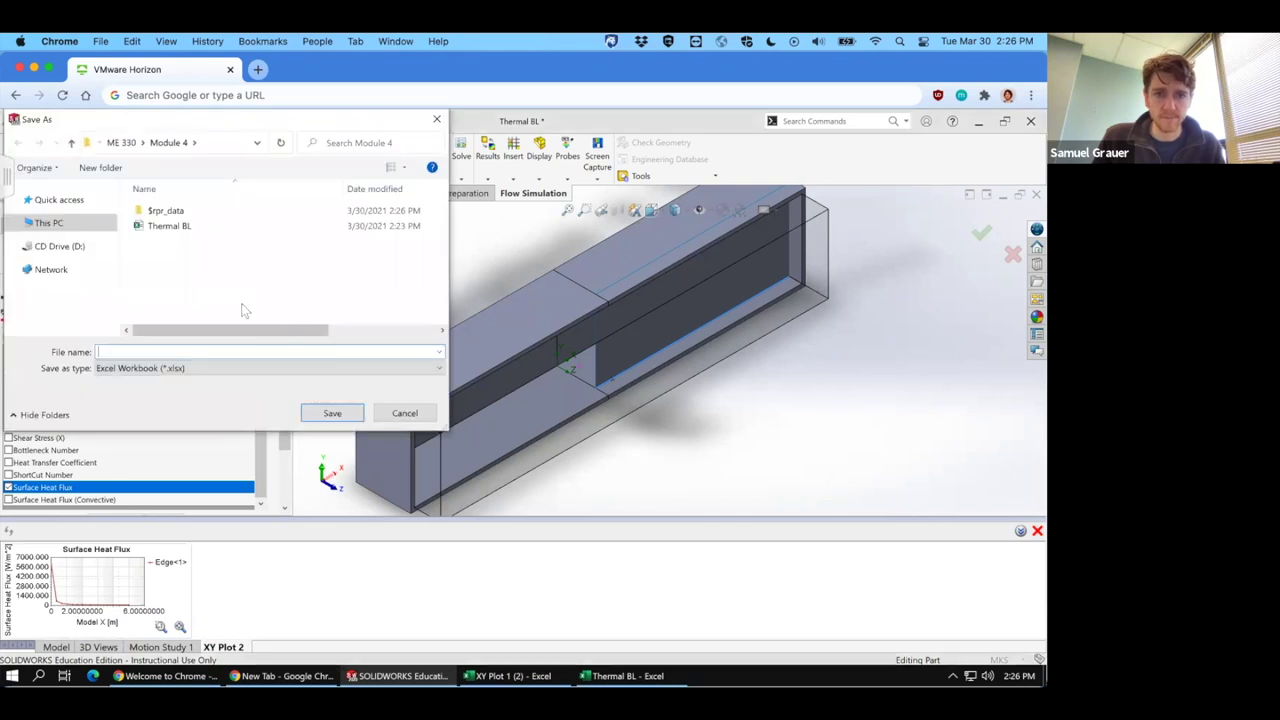
left_click(333, 414)
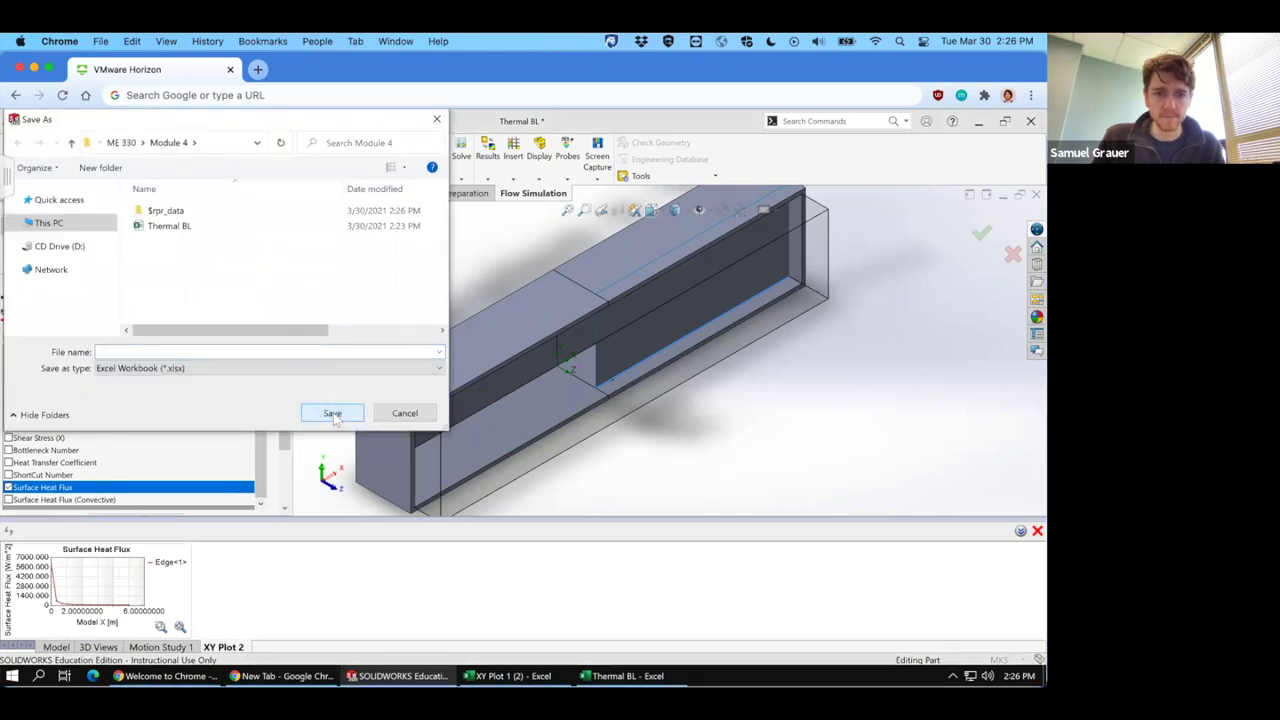
left_click(174, 346)
key("Escape")
key("Escape")
key("alt+Tab")
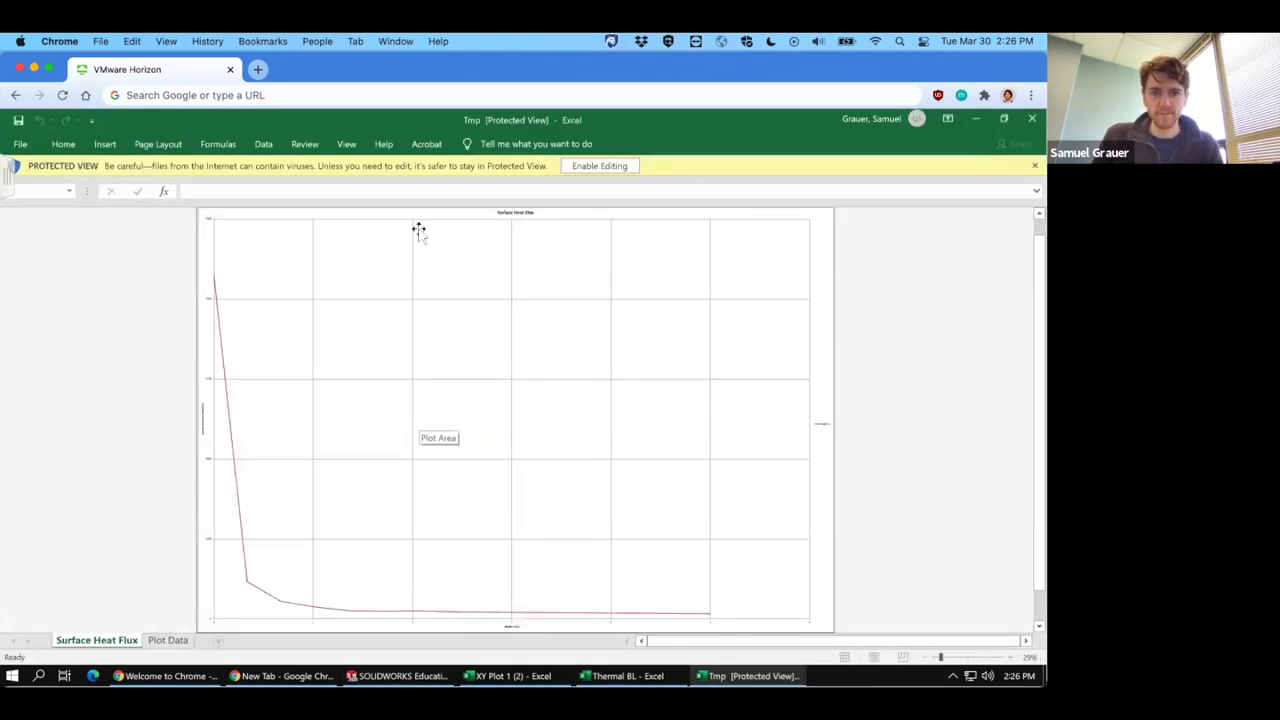
Enable editing in the Tmp workbook, review the B4:C12 heat flux values, and return to SOLIDWORKS.
left_click(600, 166)
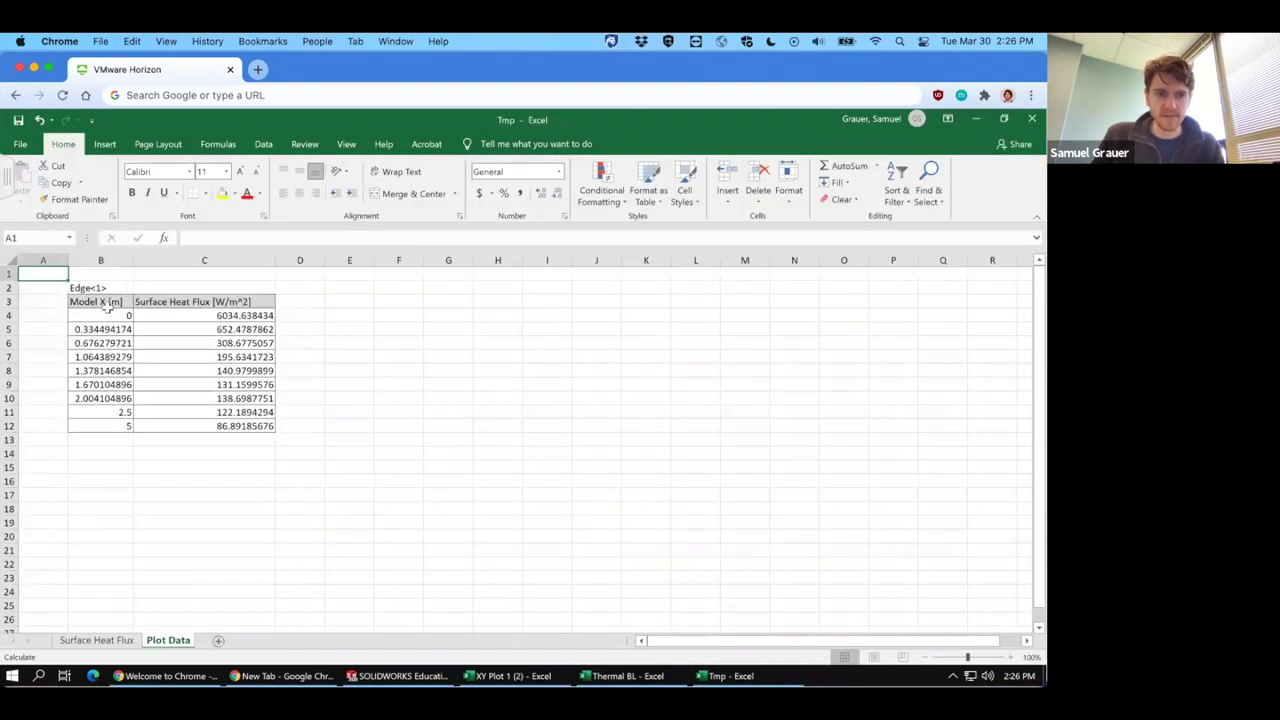
left_click_drag(101, 316, 230, 426)
right_click(230, 426)
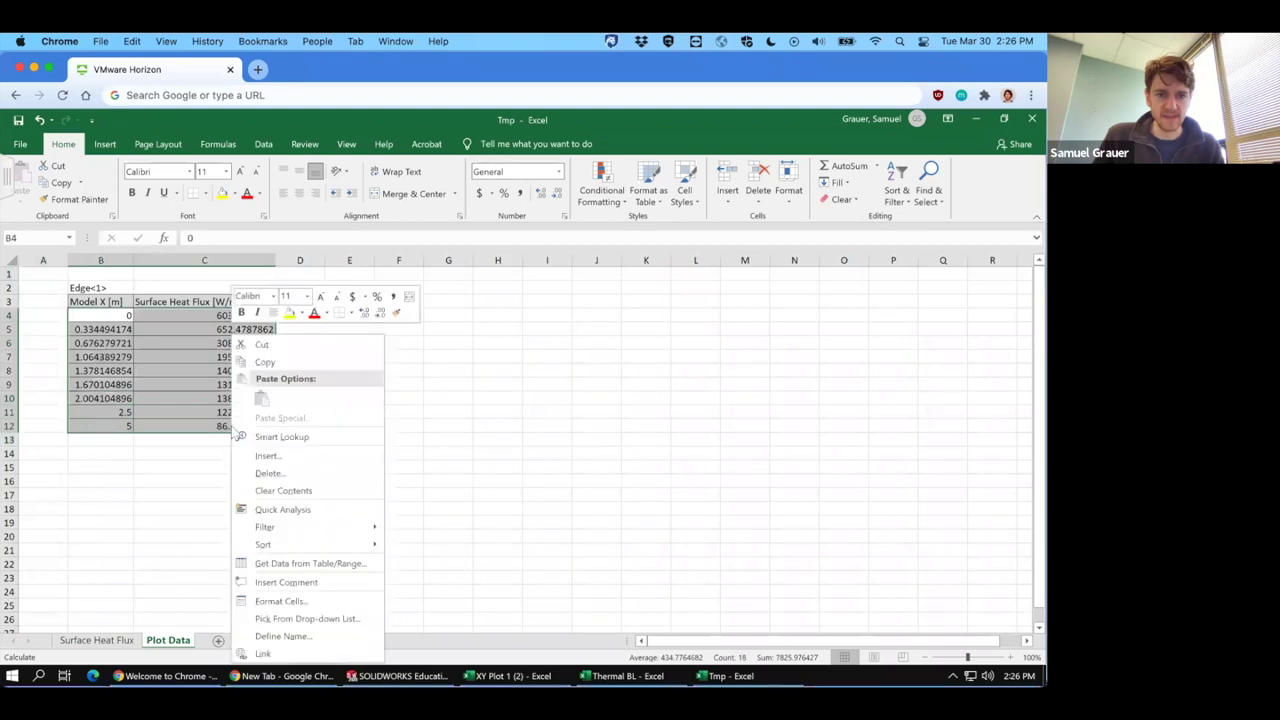
left_click(590, 474)
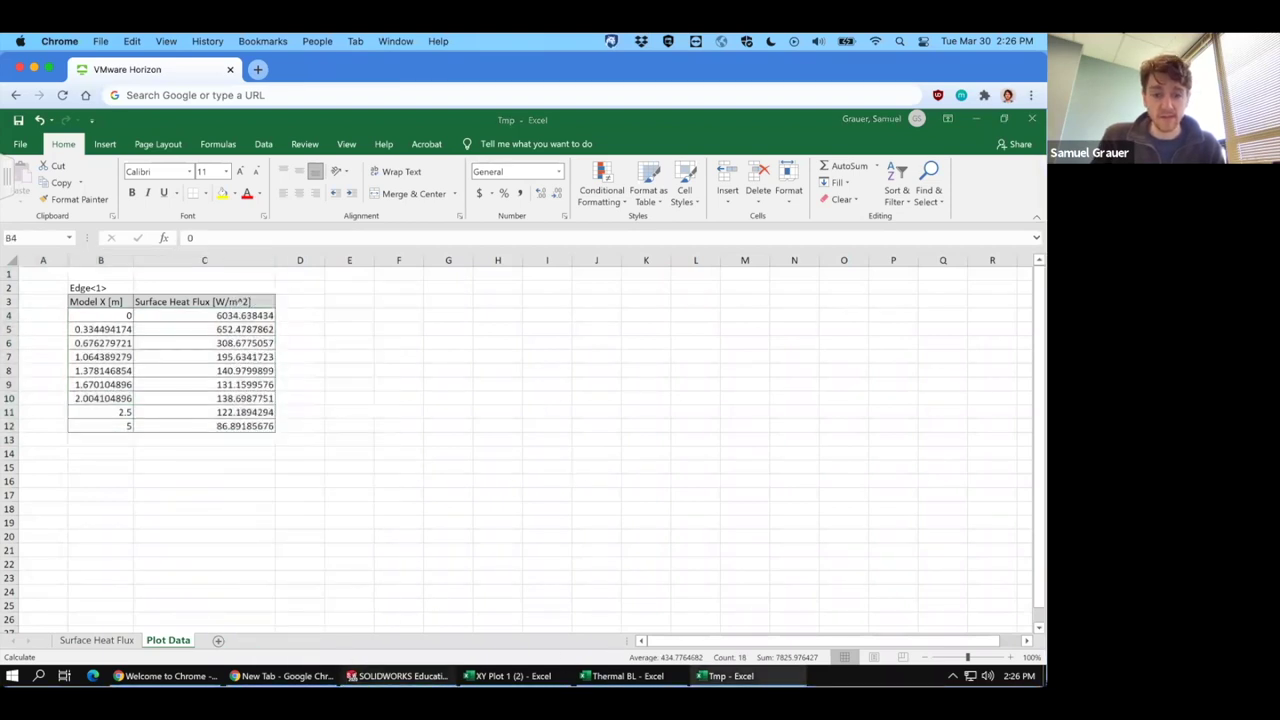
left_click(398, 676)
left_click_drag(287, 352, 293, 487)
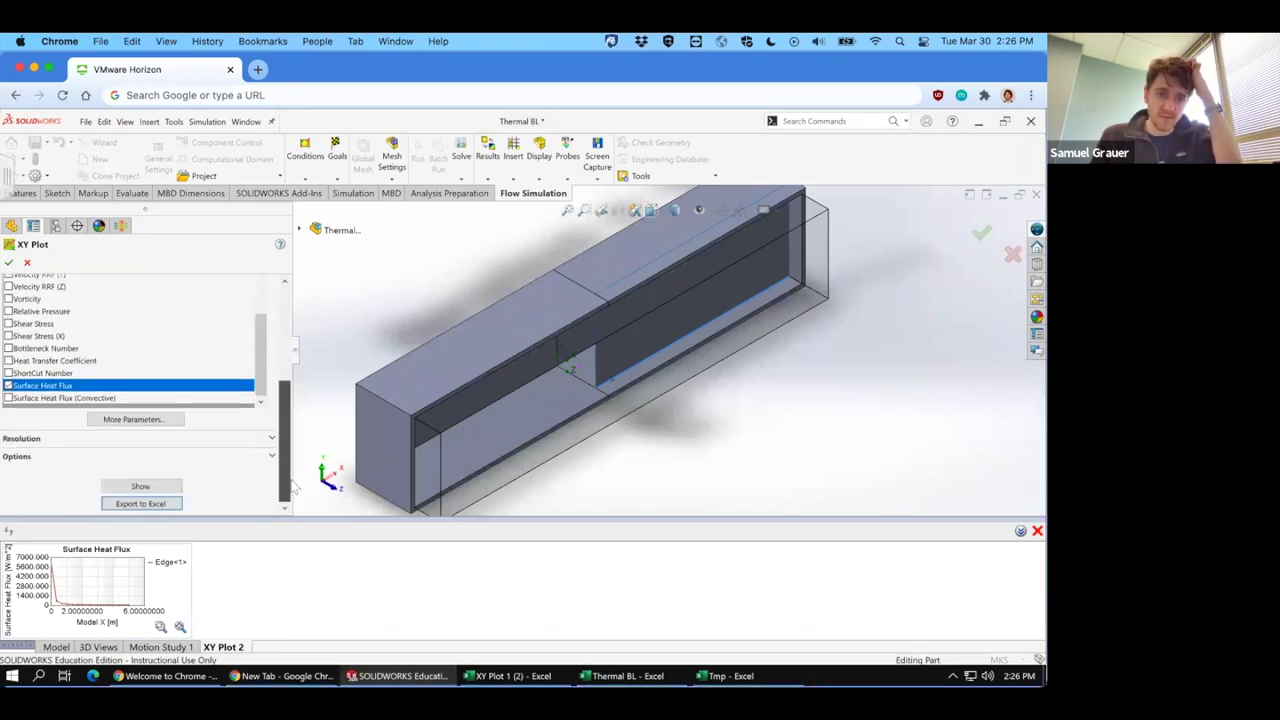
Set the plot to evenly spaced output points at resolution 30 and show it.
left_click(120, 441)
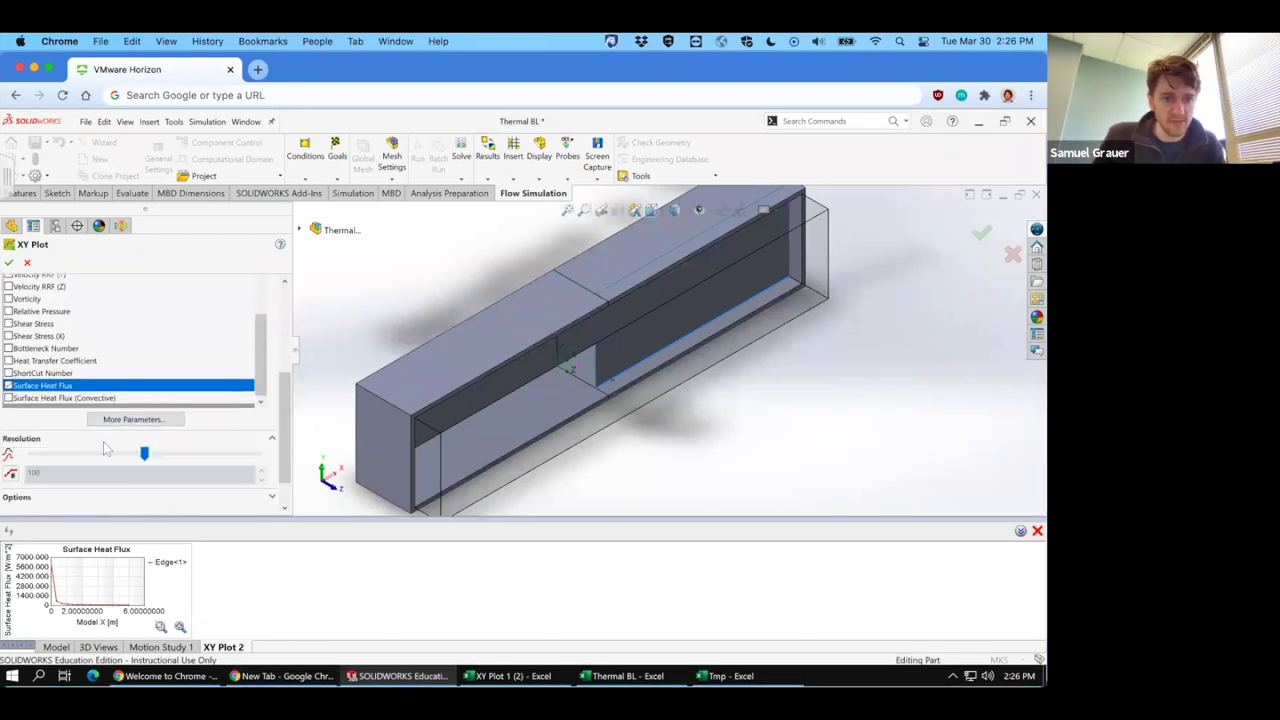
left_click(10, 473)
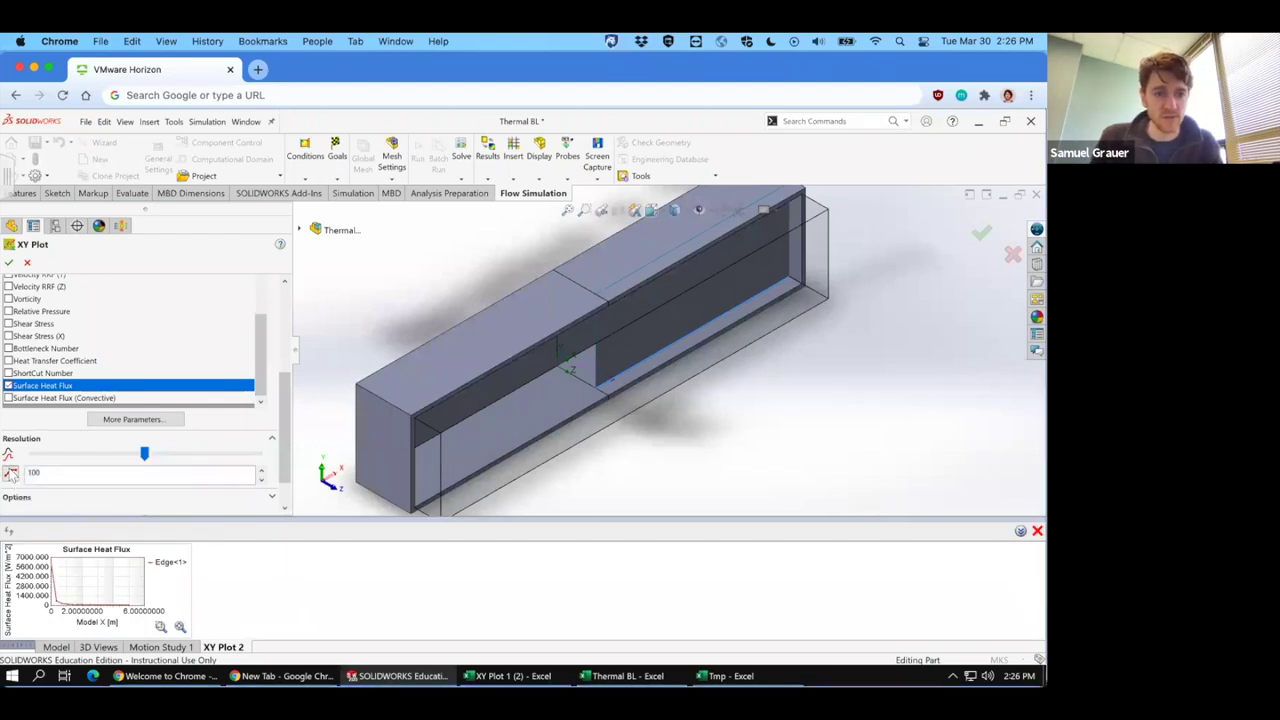
double_click(34, 472)
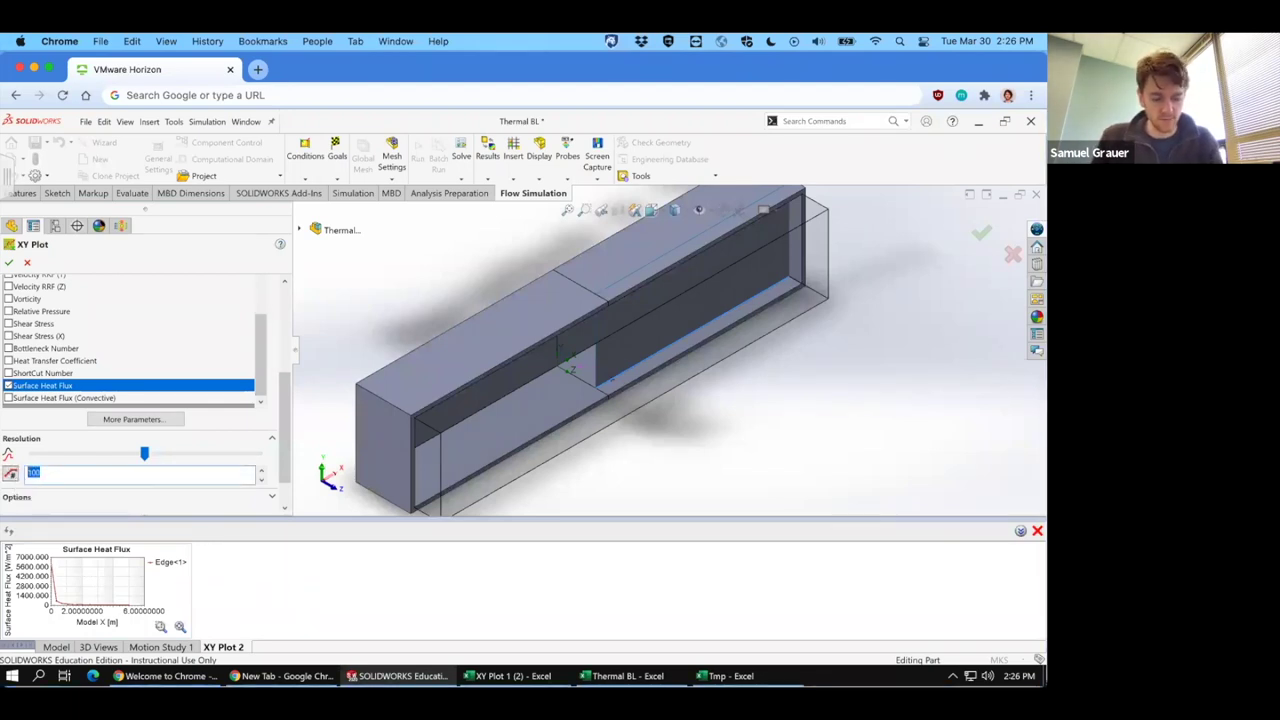
type("30")
scroll(224, 452, "down", 2)
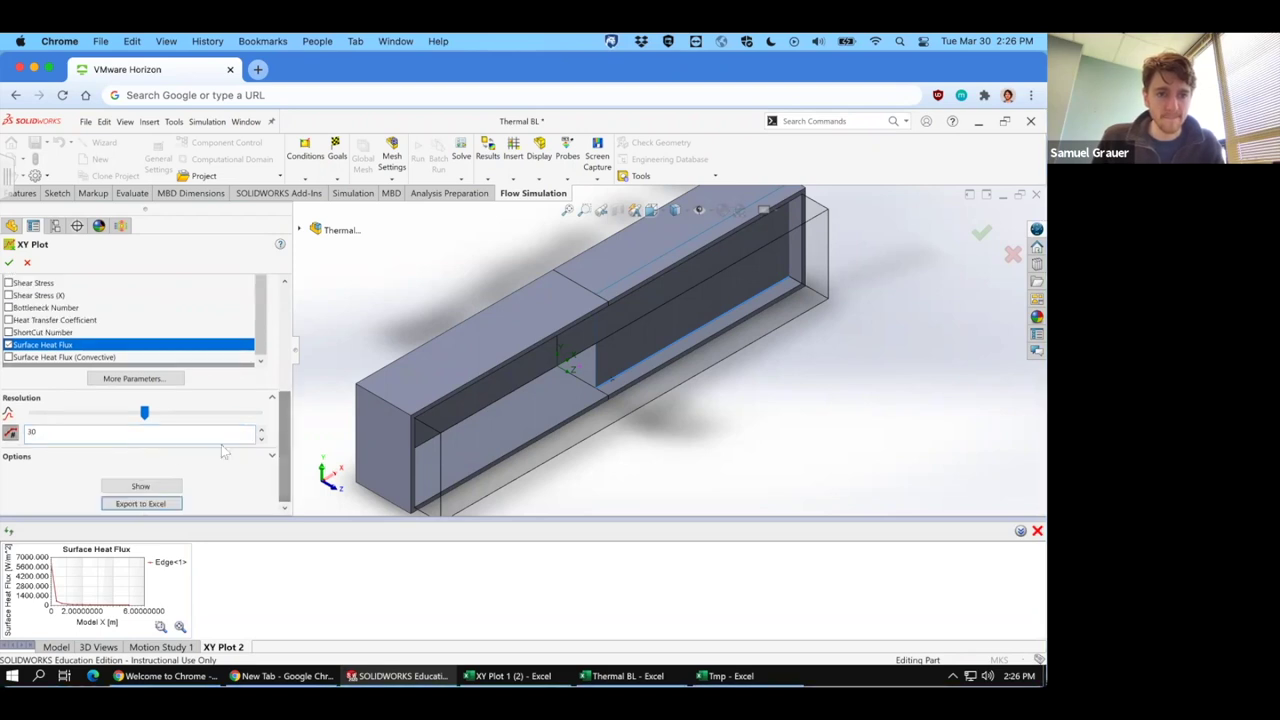
left_click(140, 486)
Export the plot data to Excel as Surface Heat Flux.
right_click(134, 575)
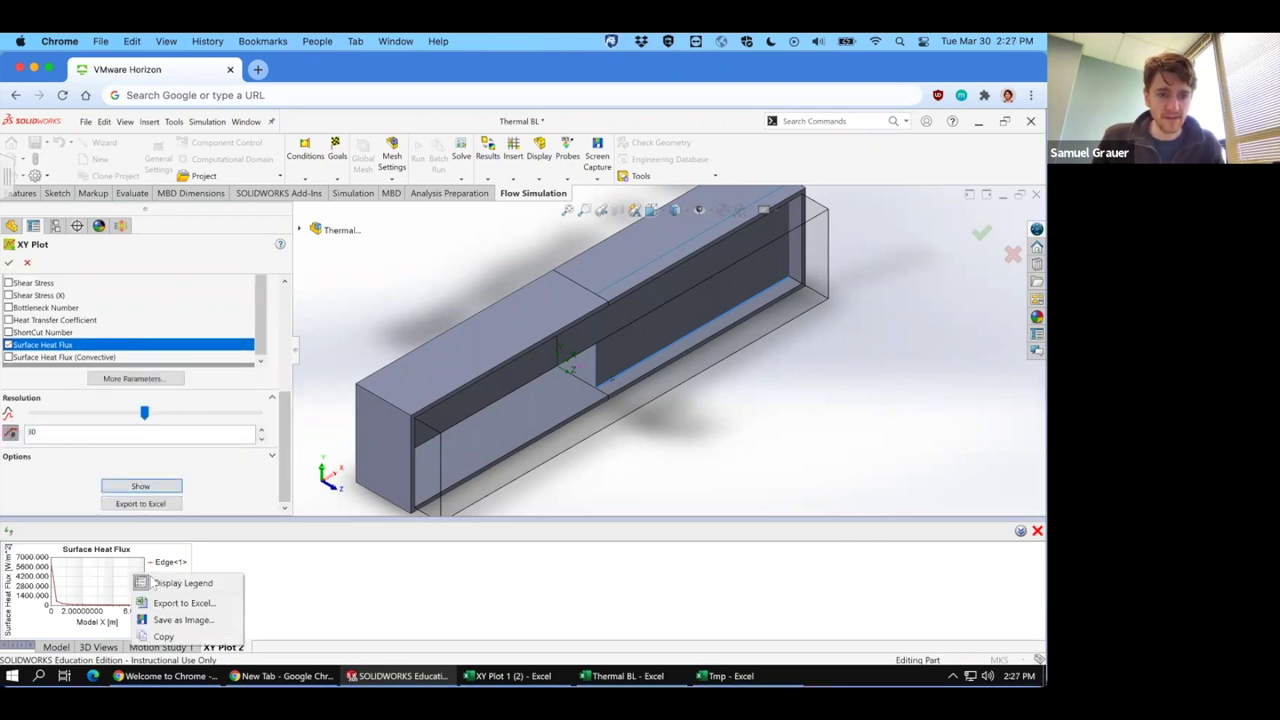
left_click(183, 603)
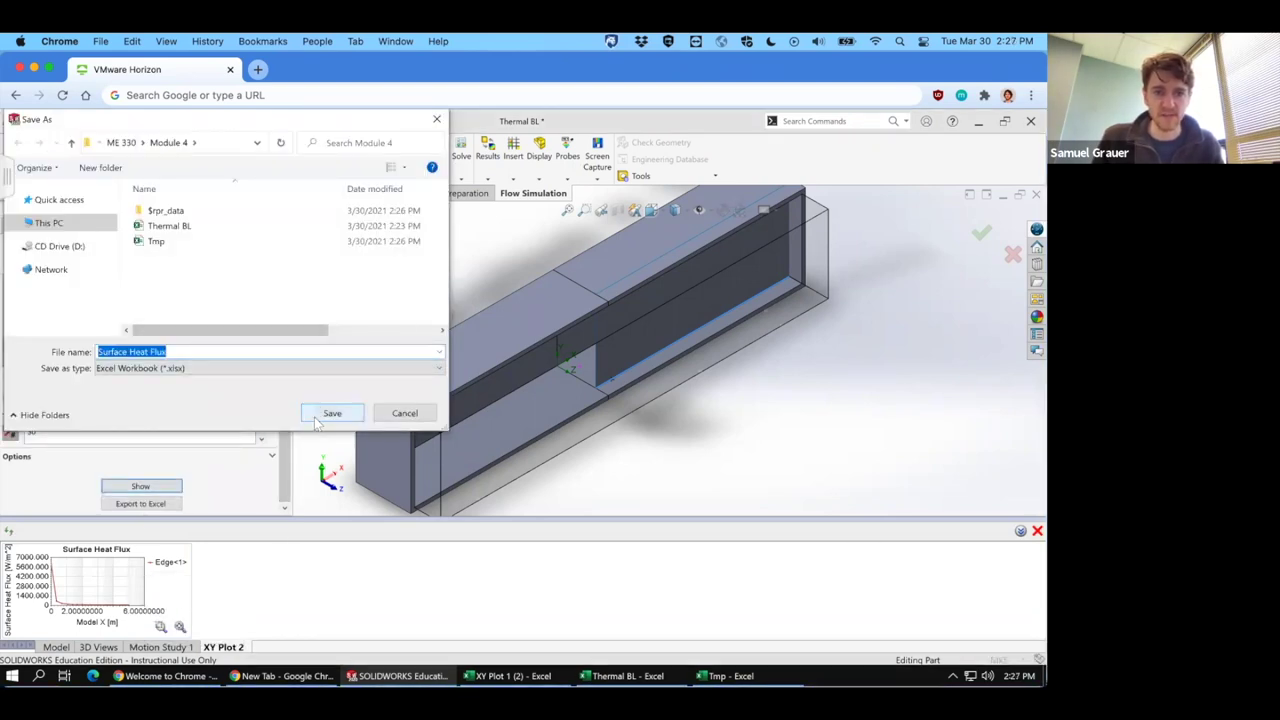
left_click(318, 420)
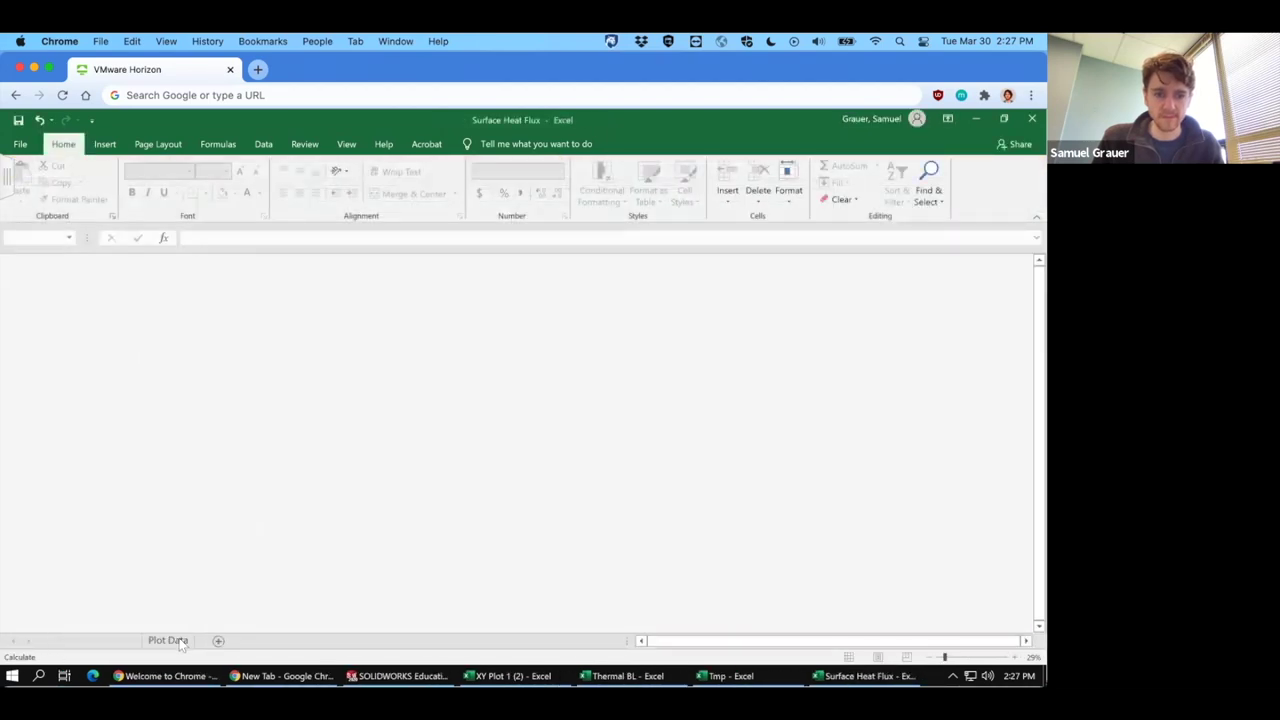
Copy the 30 position and heat flux values in B4:C33, then bring up Thermal BL.
left_click(178, 640)
left_click(110, 315)
scroll(210, 440, "down", 3)
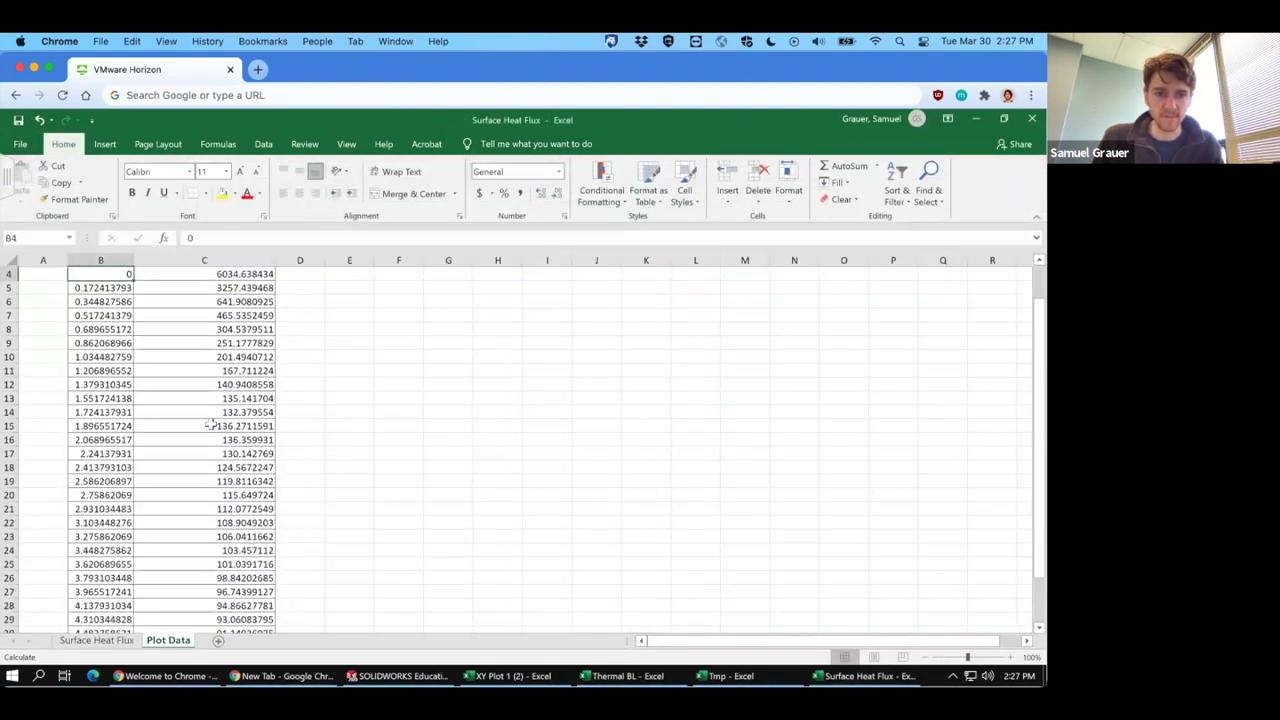
scroll(210, 441, "down", 1)
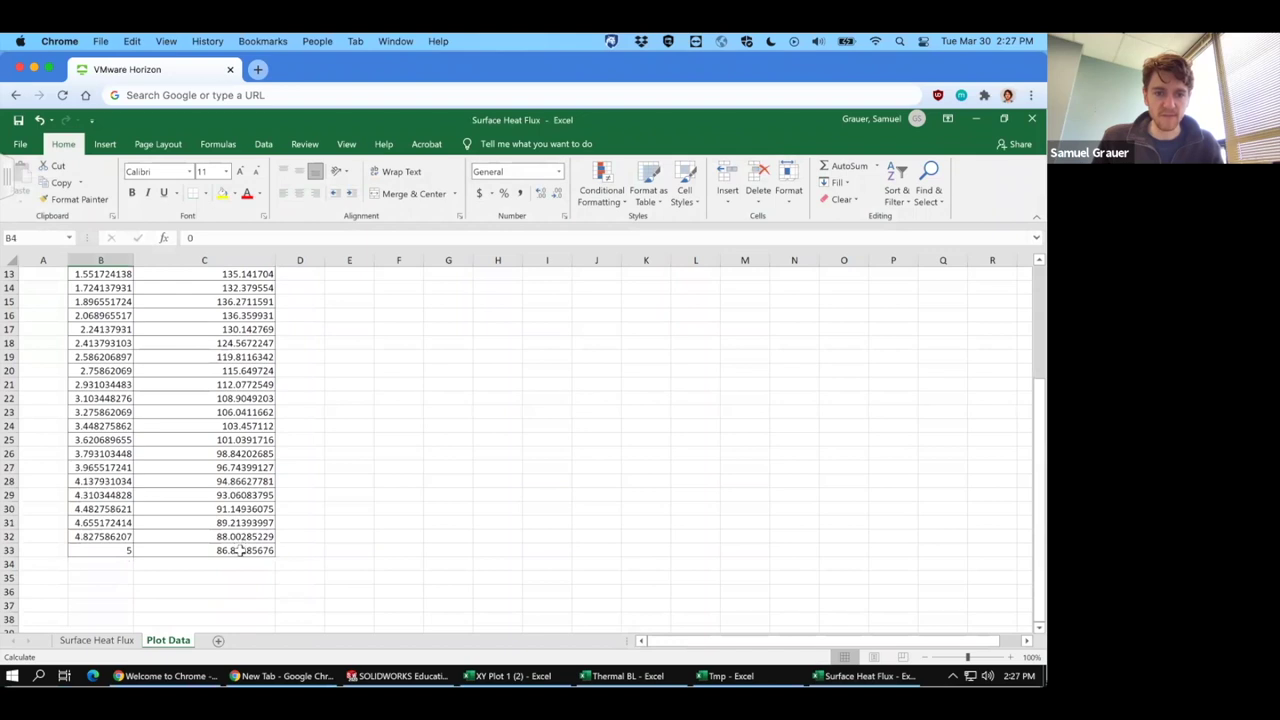
left_click(240, 550, "shift")
right_click(240, 550)
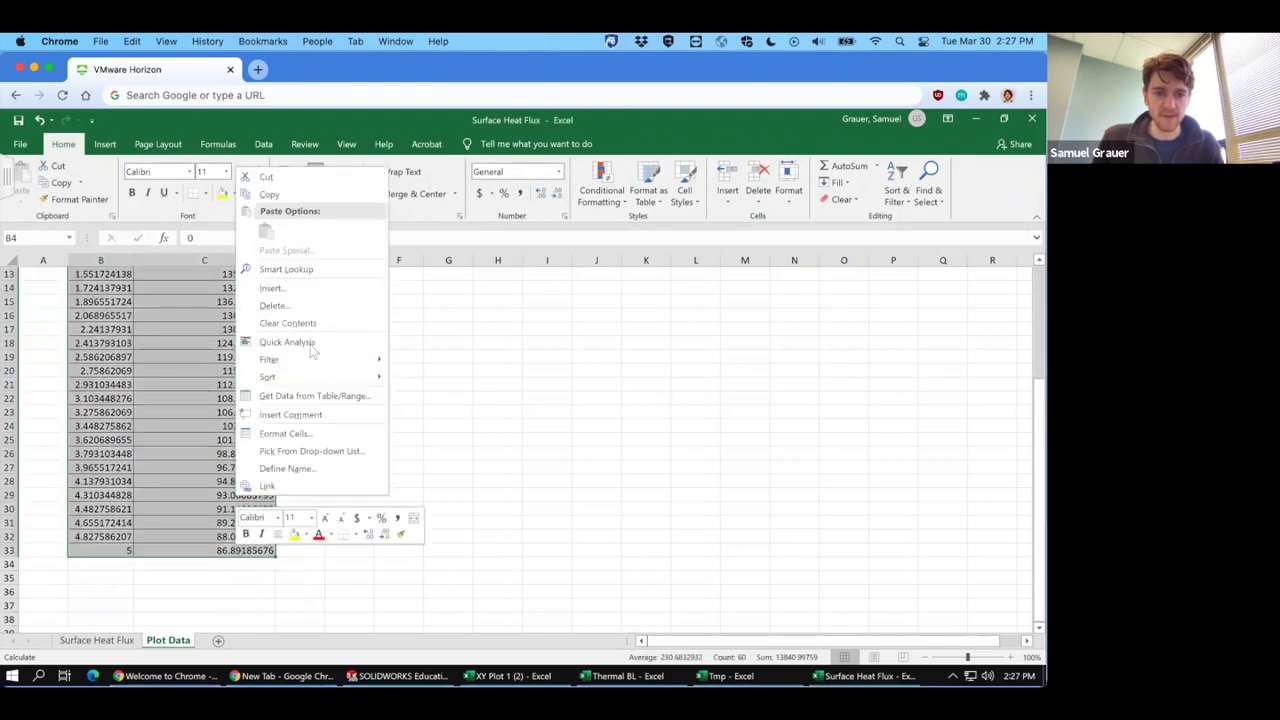
left_click(295, 193)
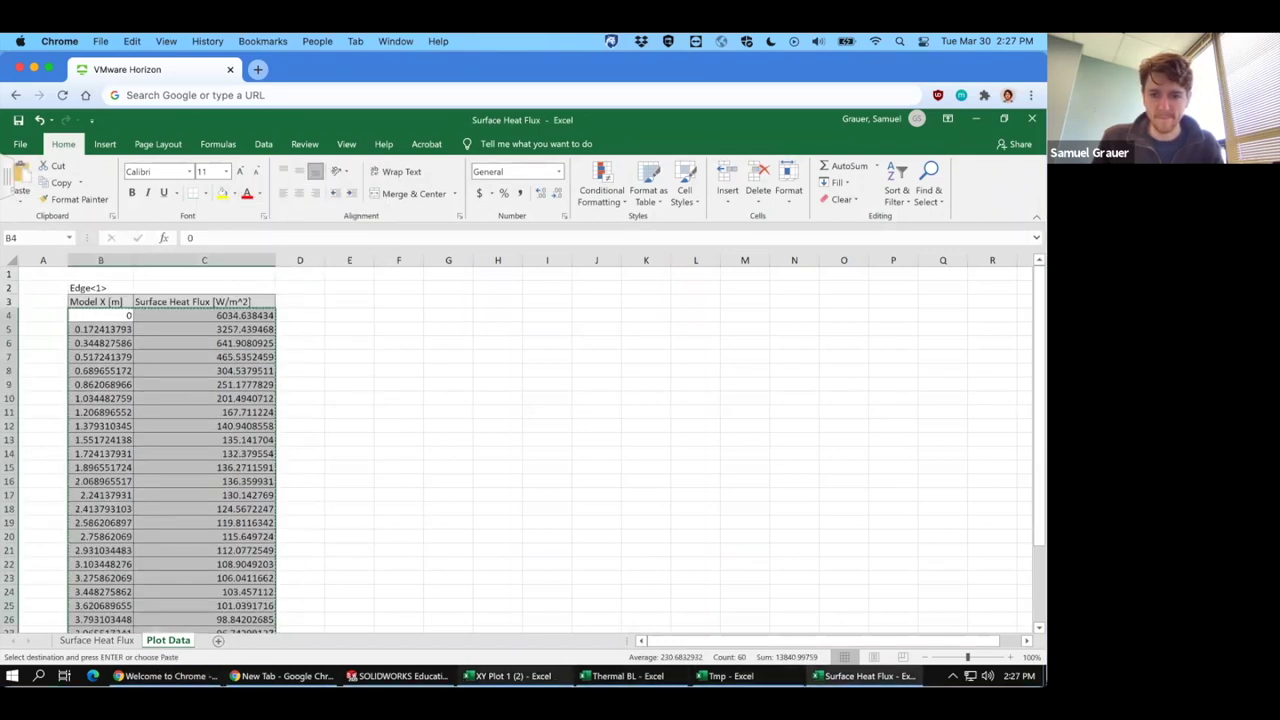
left_click(628, 676)
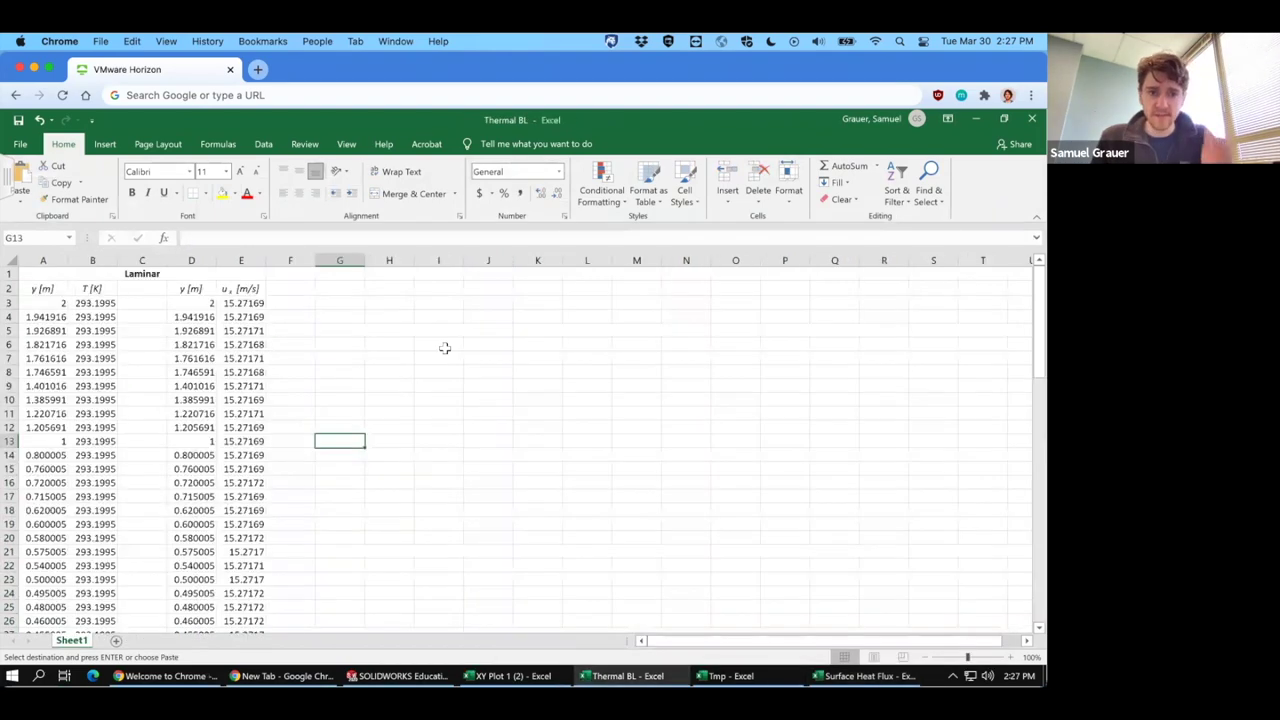
Paste the copied heat flux data into Thermal BL starting at G3 instead of G2.
right_click(331, 292)
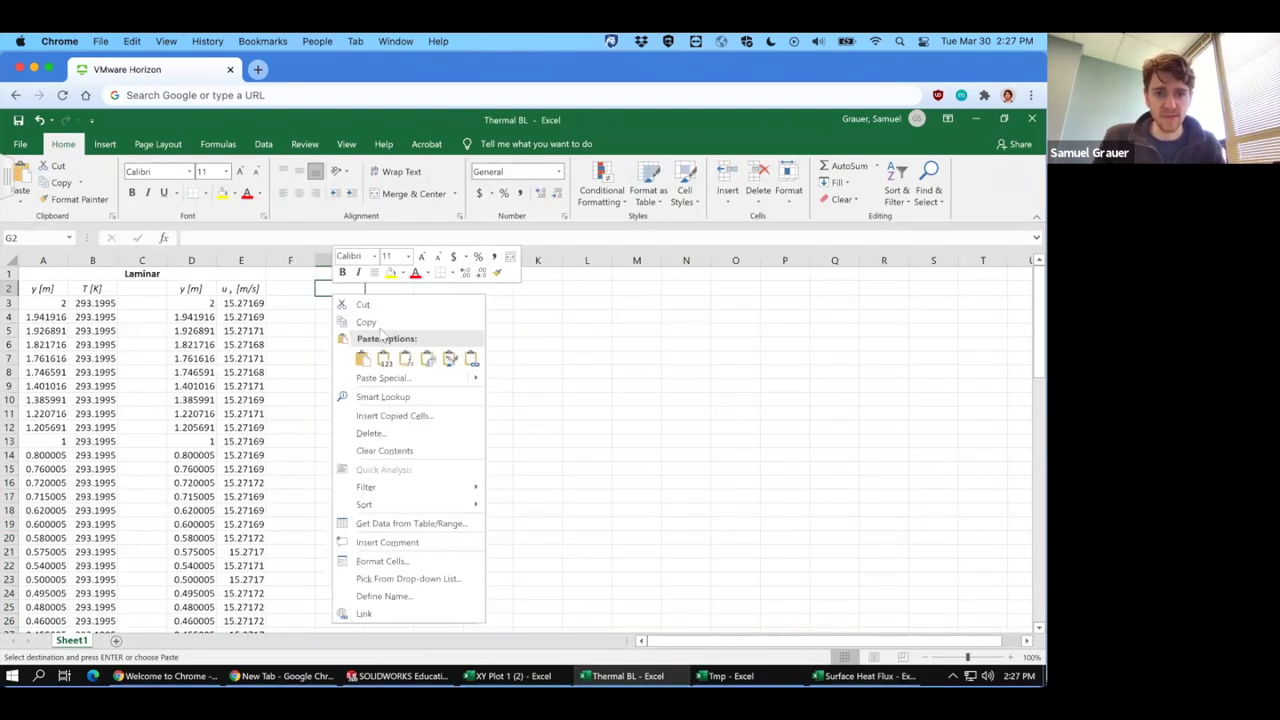
left_click(356, 355)
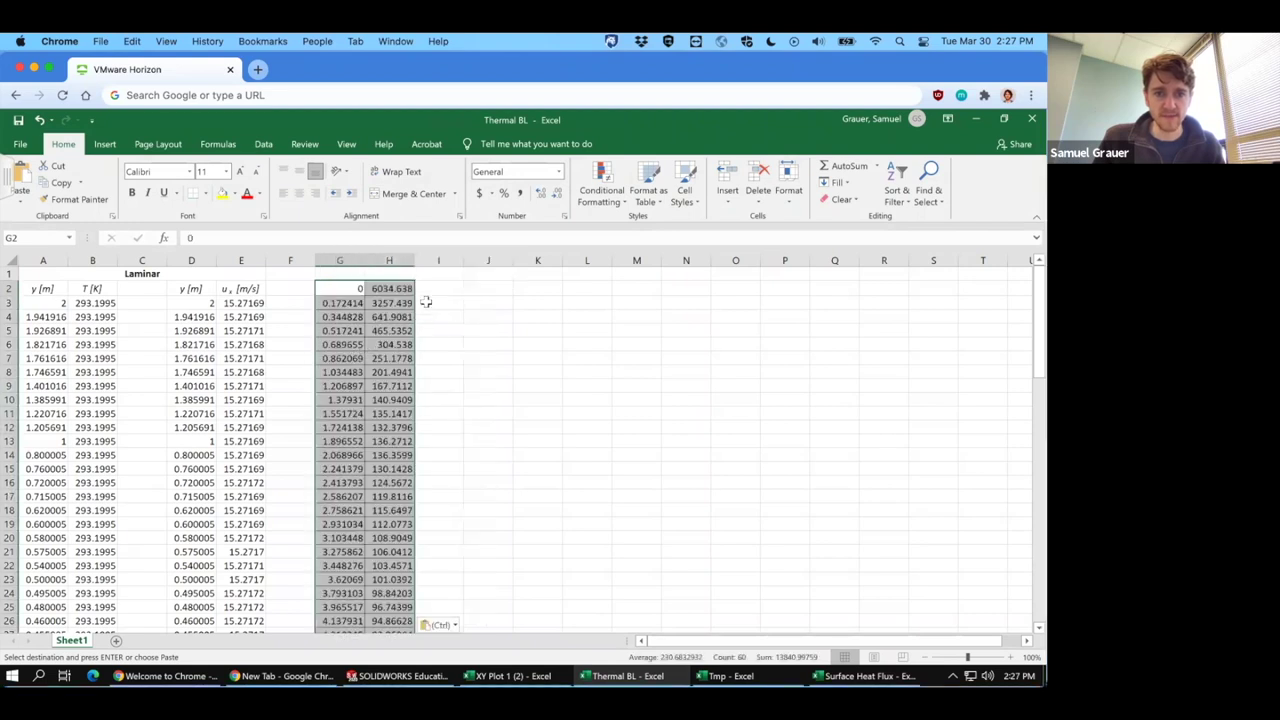
left_click(339, 291)
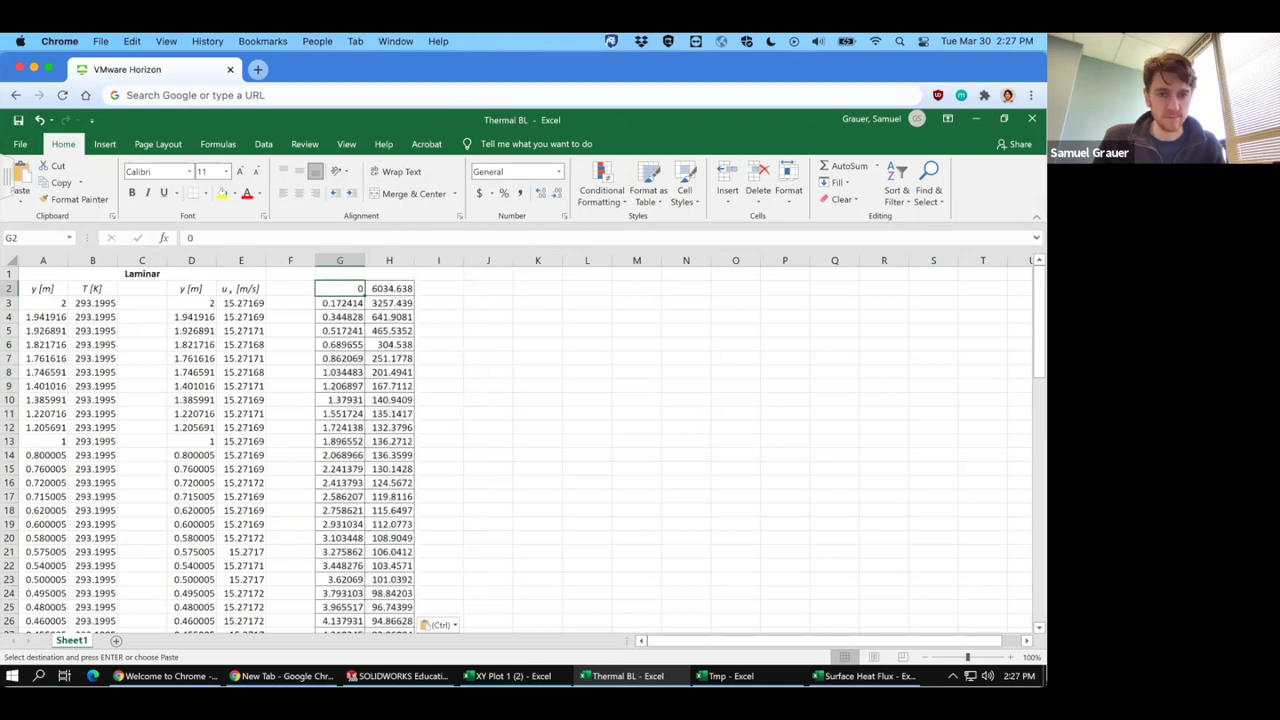
key("alt+Tab")
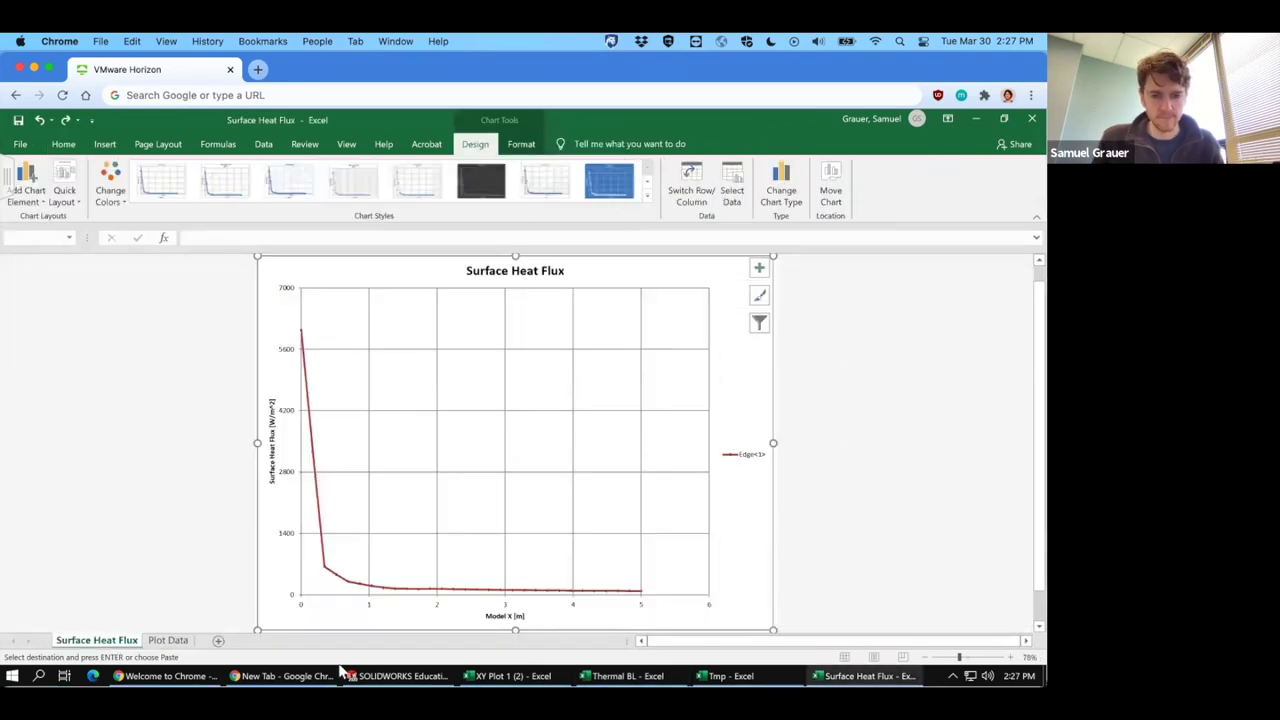
key("alt+Tab")
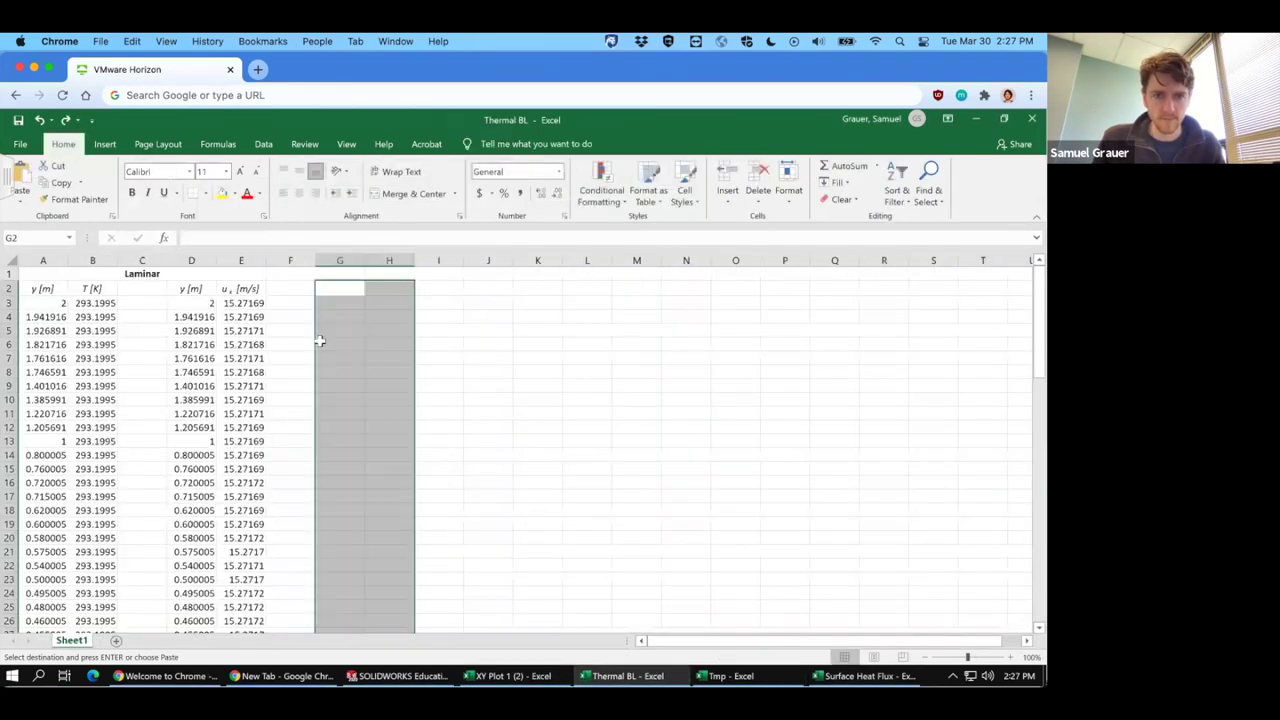
left_click(318, 301)
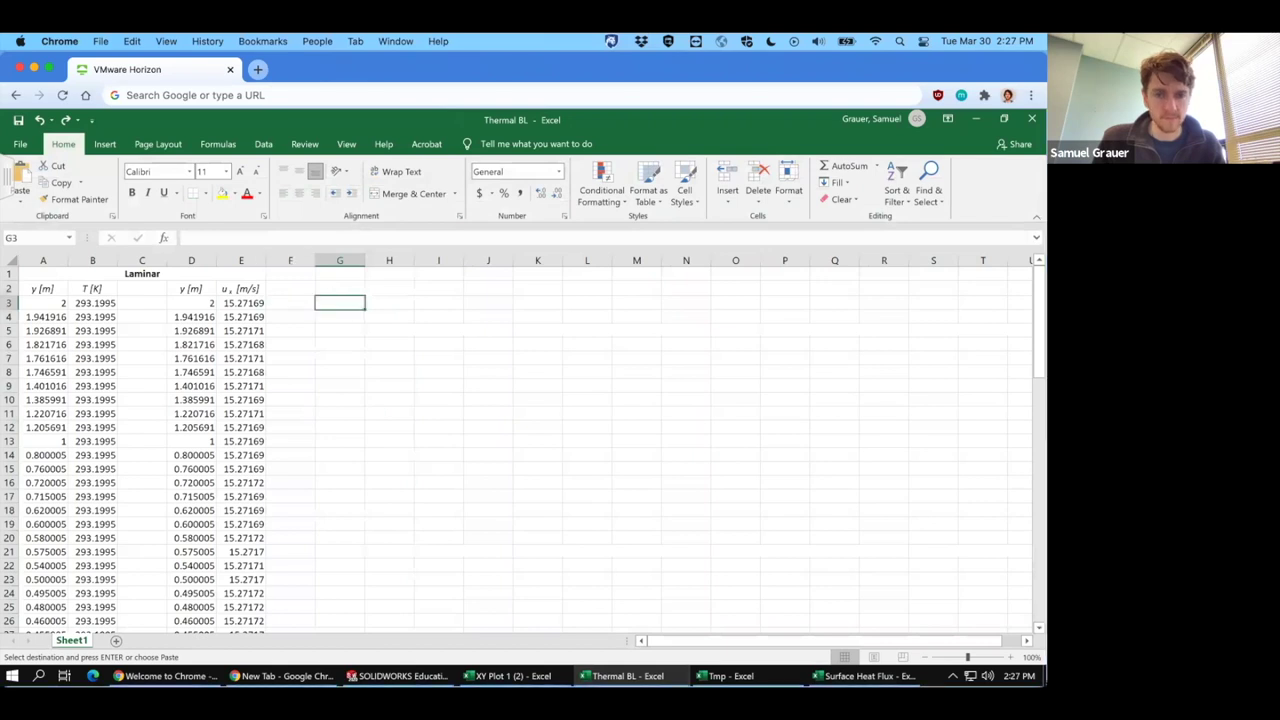
key("ctrl+v")
left_click(364, 289)
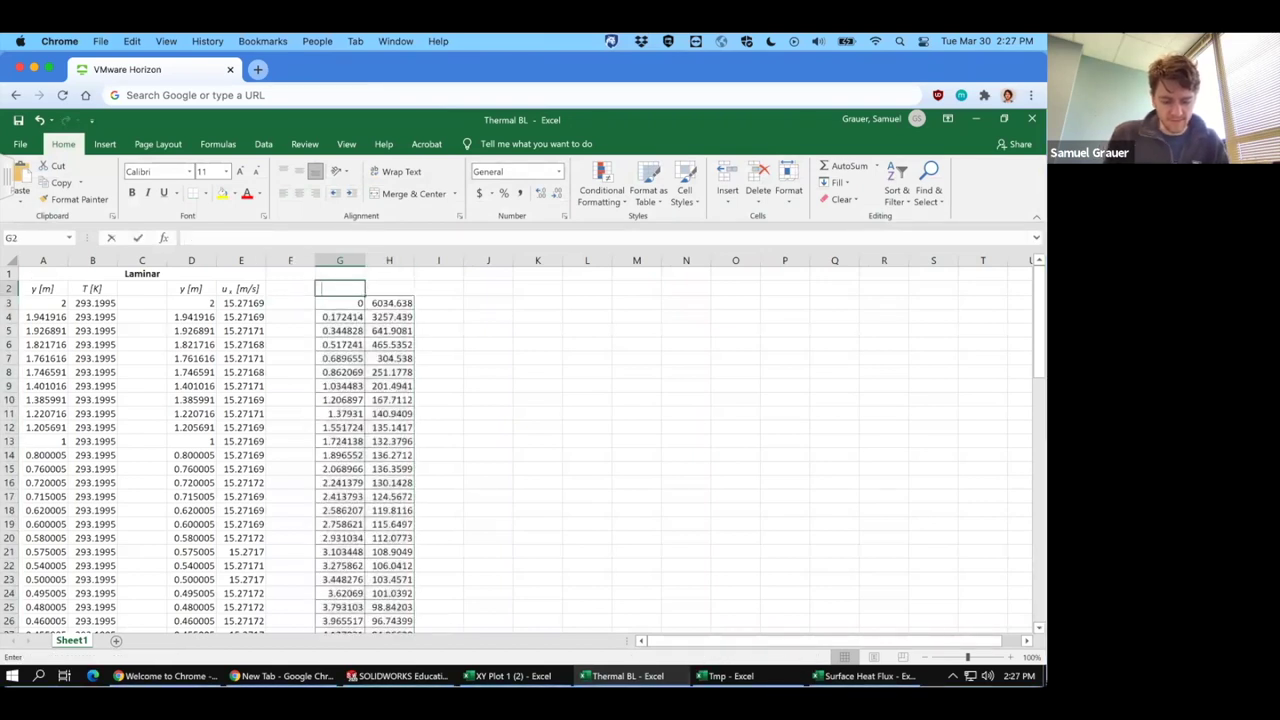
Add centred headers x [m] and q" [W/m²] in G2:H2, with the 2 superscripted.
type("x [m")
key("Tab")
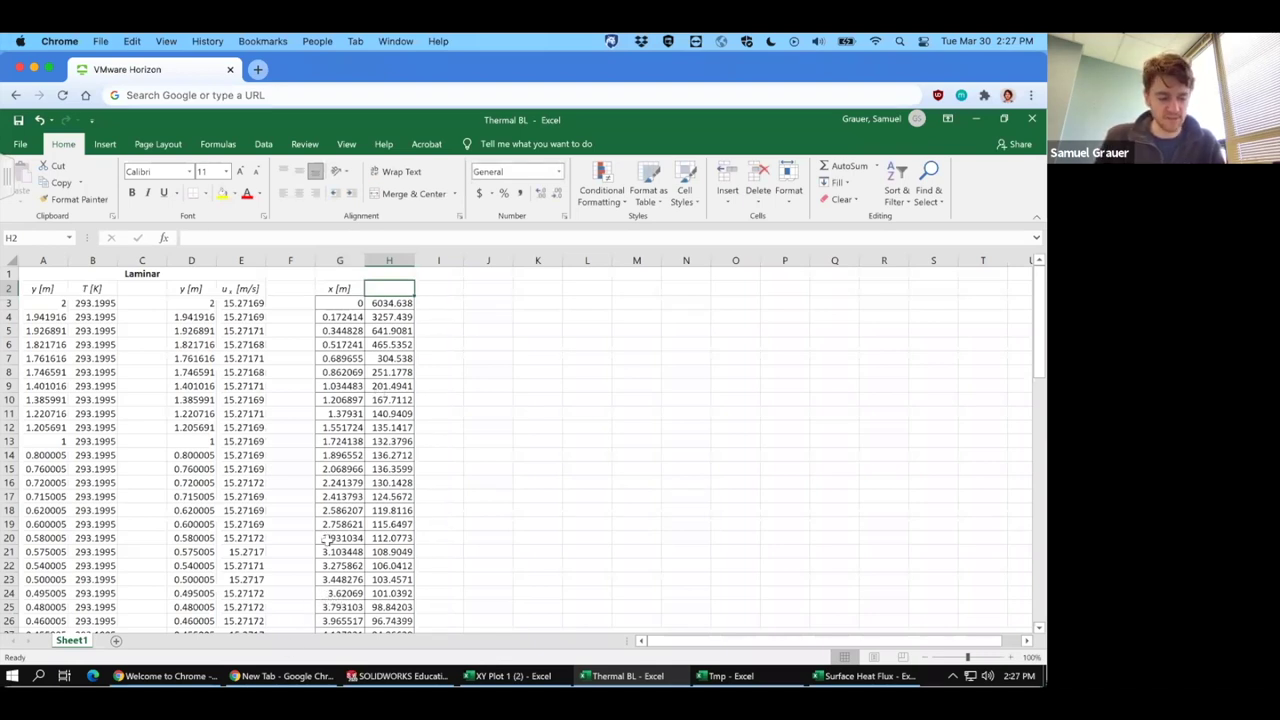
type("q'")
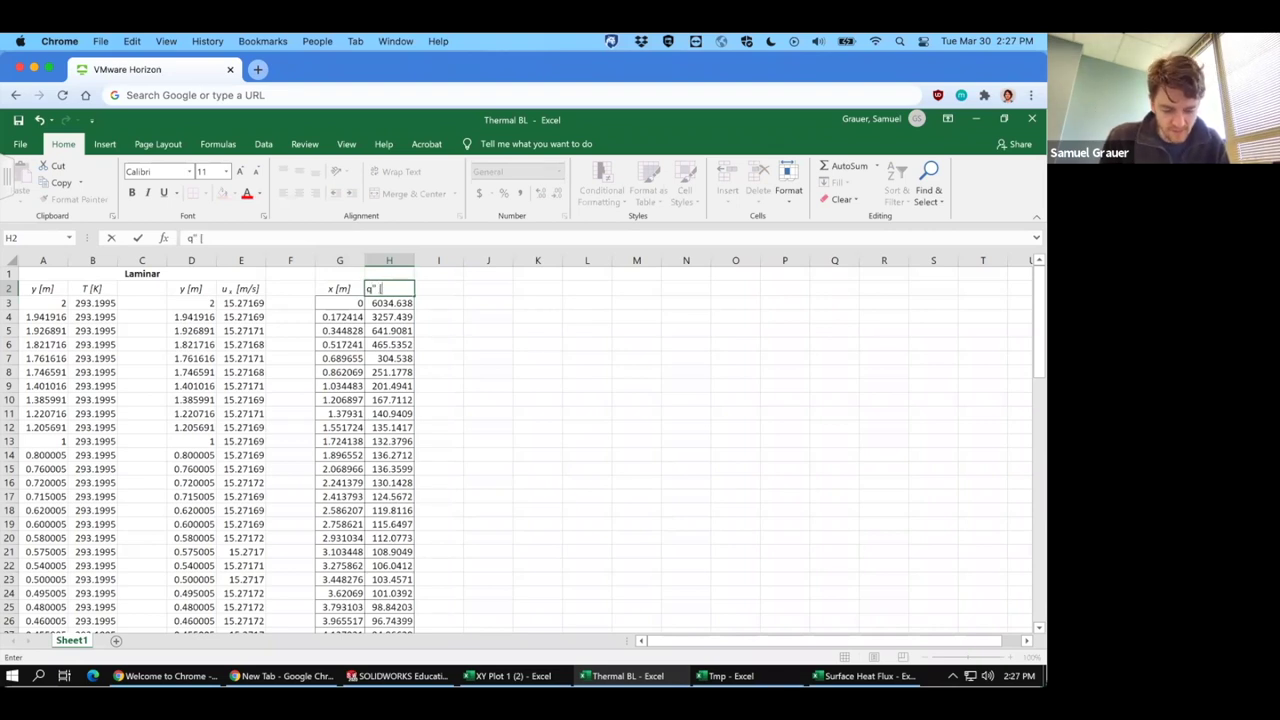
type(" [W/m")
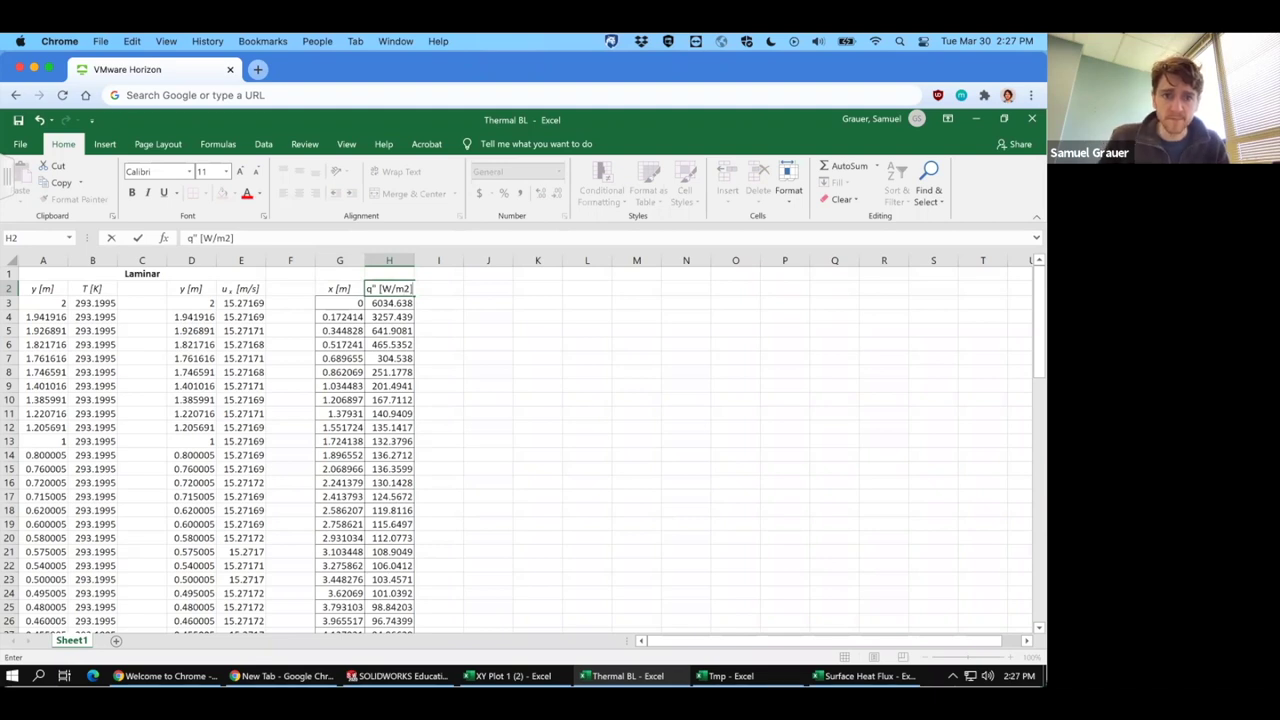
type("2]")
left_click_drag(225, 238, 230, 238)
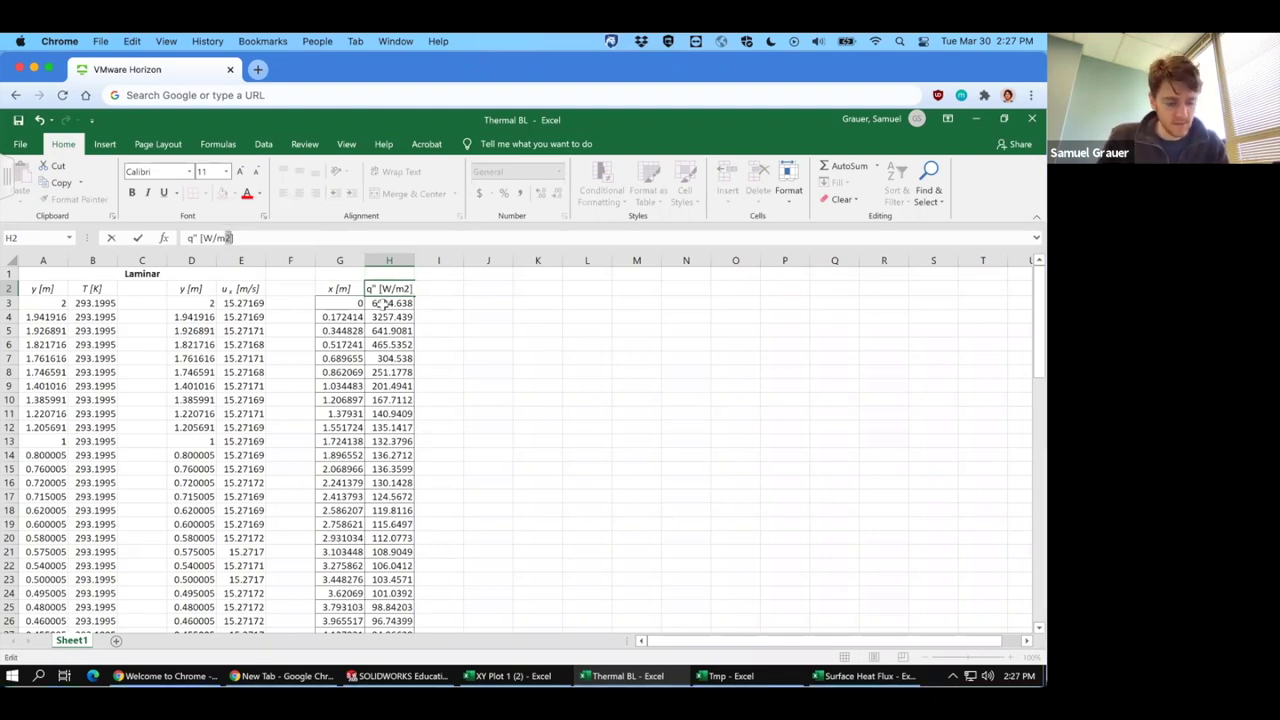
key("ctrl+1")
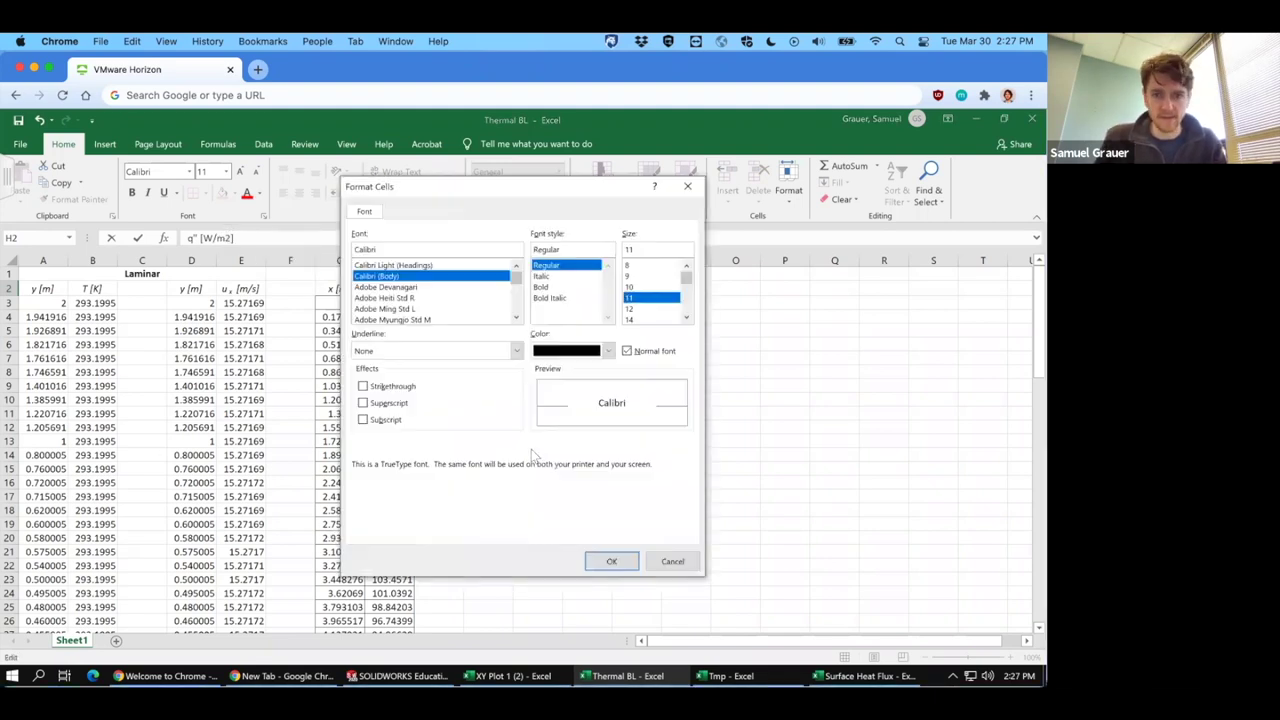
left_click(362, 402)
left_click(611, 561)
left_click_drag(340, 288, 380, 288)
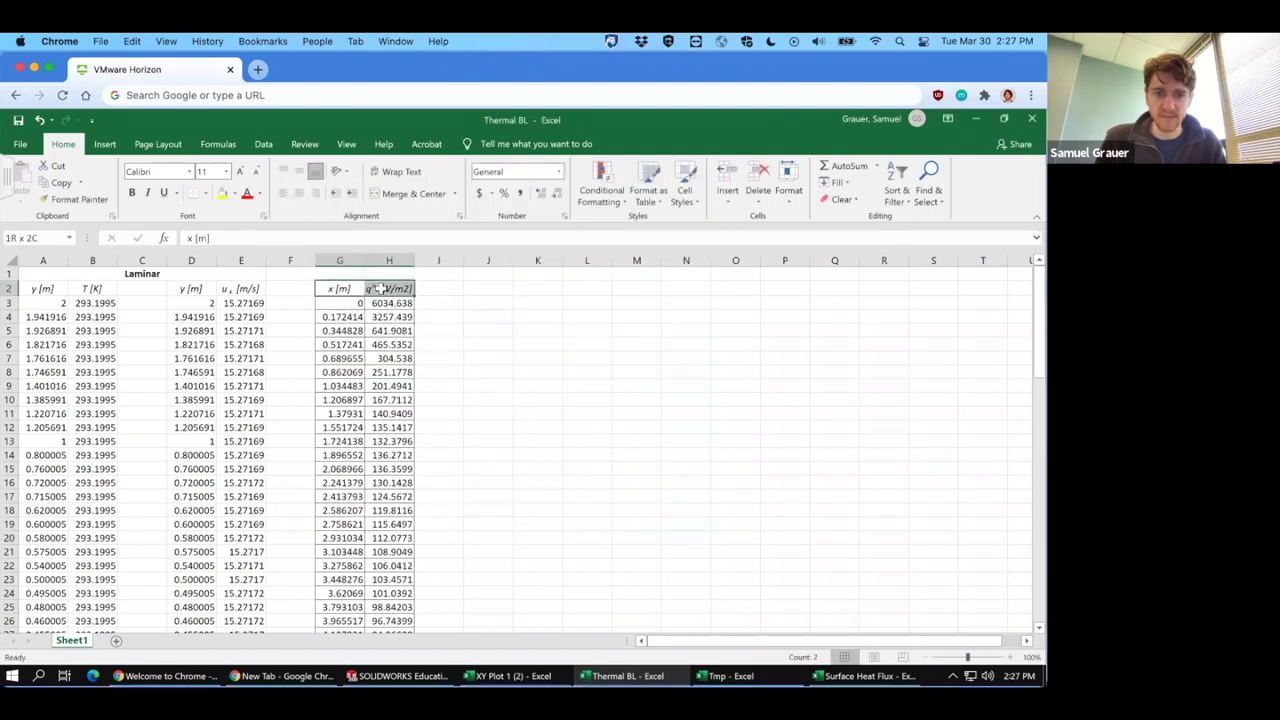
left_click(298, 196)
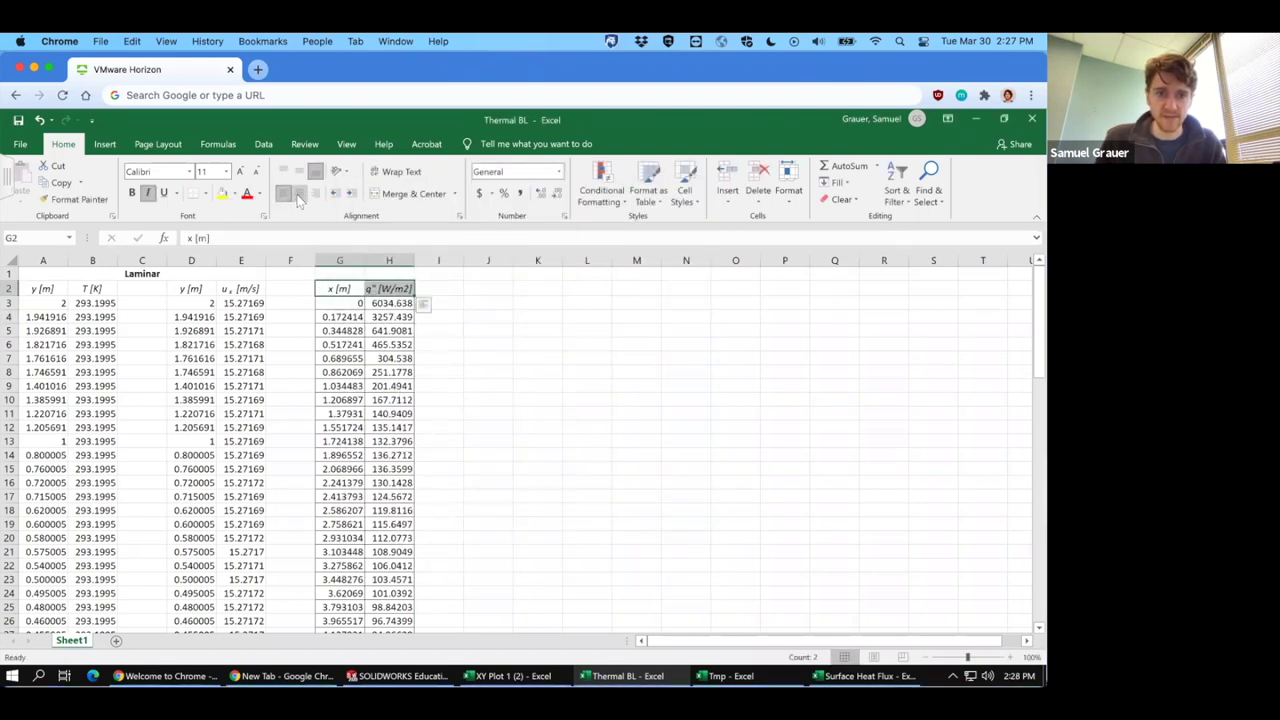
Merge and centre the Laminar title across A1:H1, save Thermal BL, and return to SOLIDWORKS.
left_click_drag(389, 273, 43, 273)
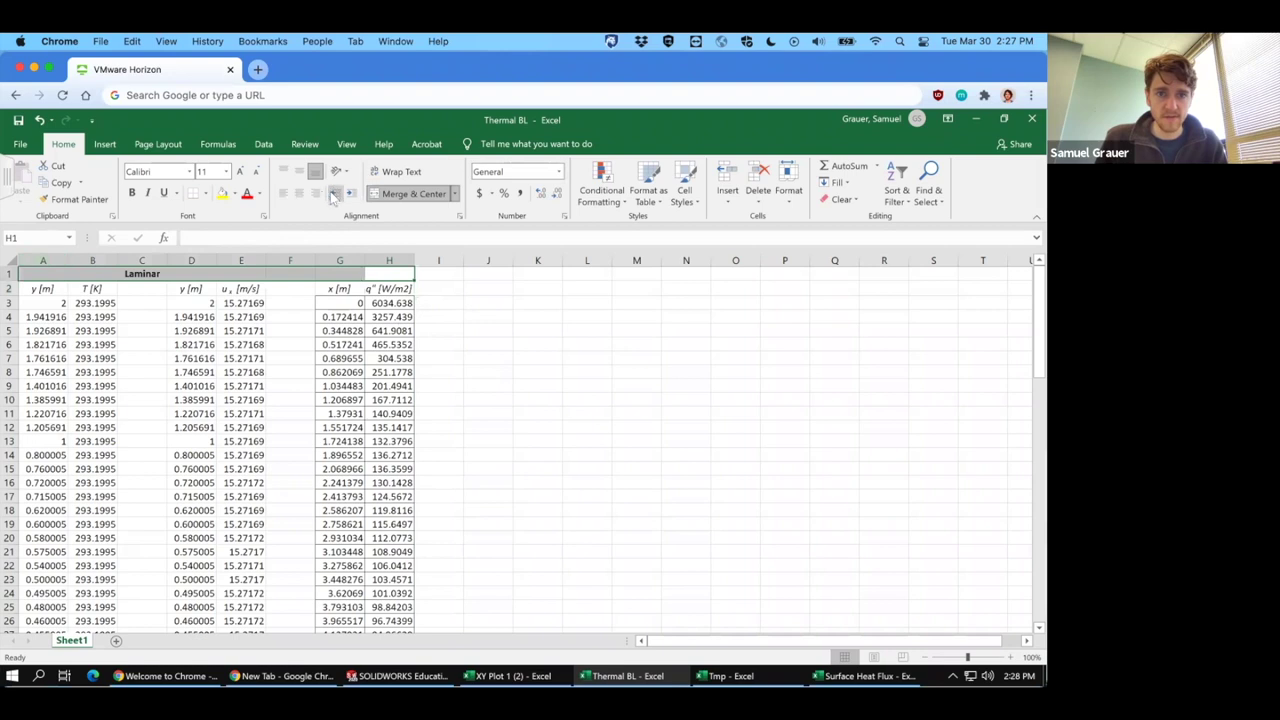
left_click(413, 193)
left_click(413, 193)
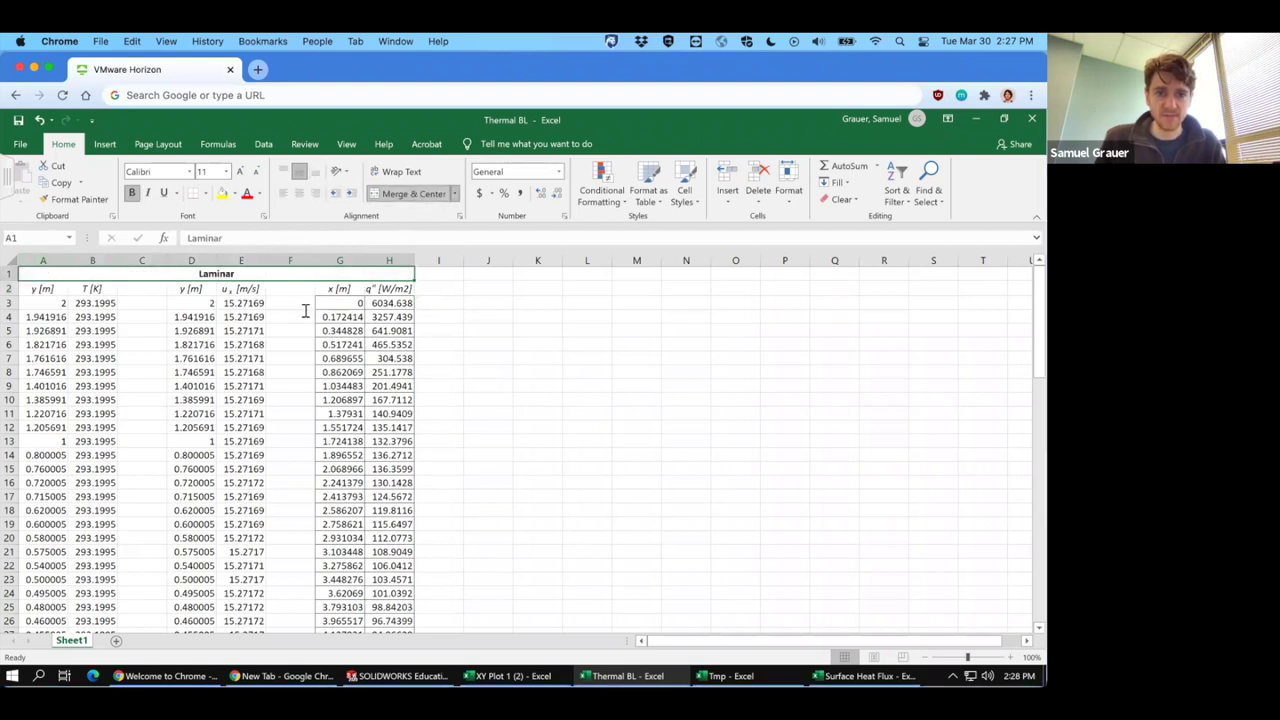
left_click(645, 426)
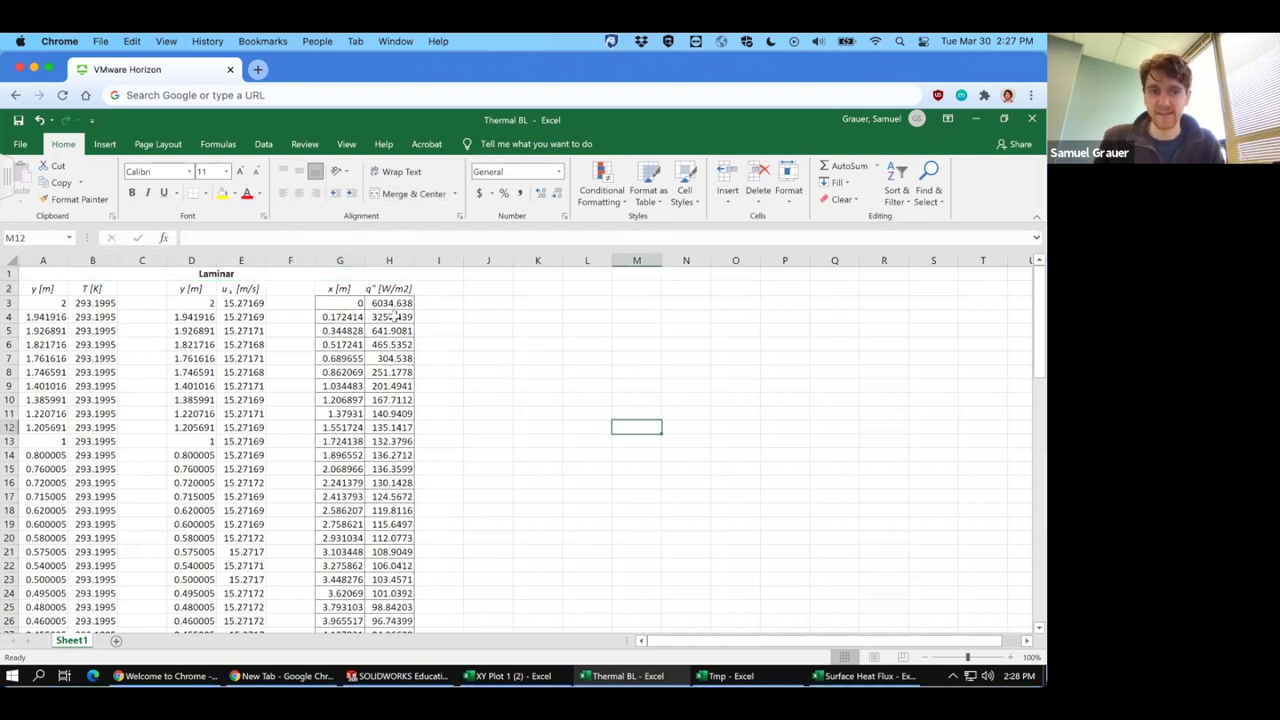
left_click(19, 121)
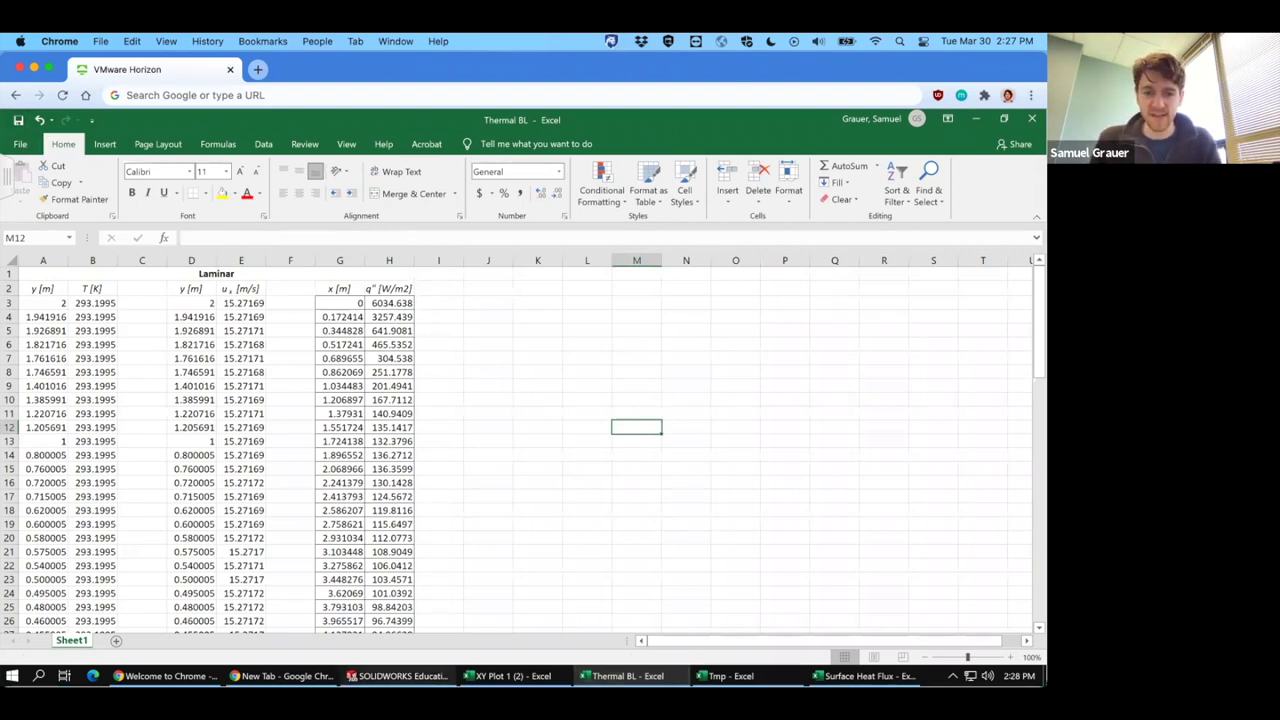
left_click(400, 676)
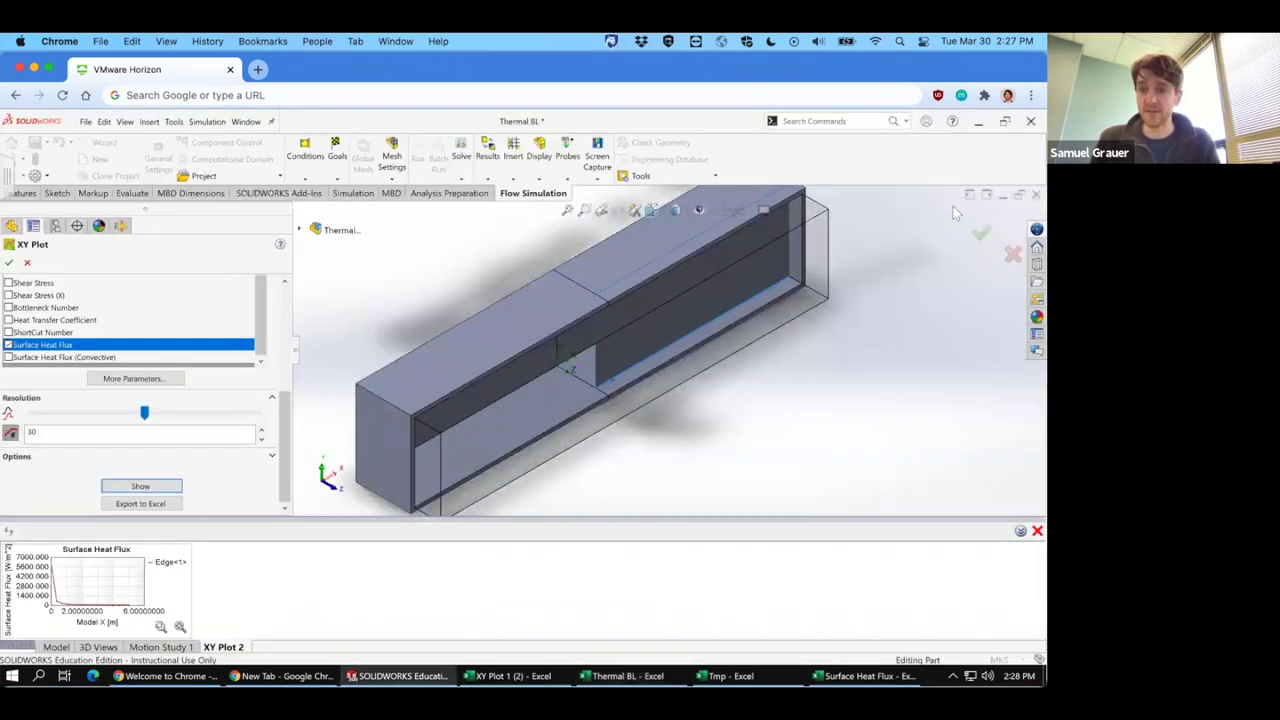